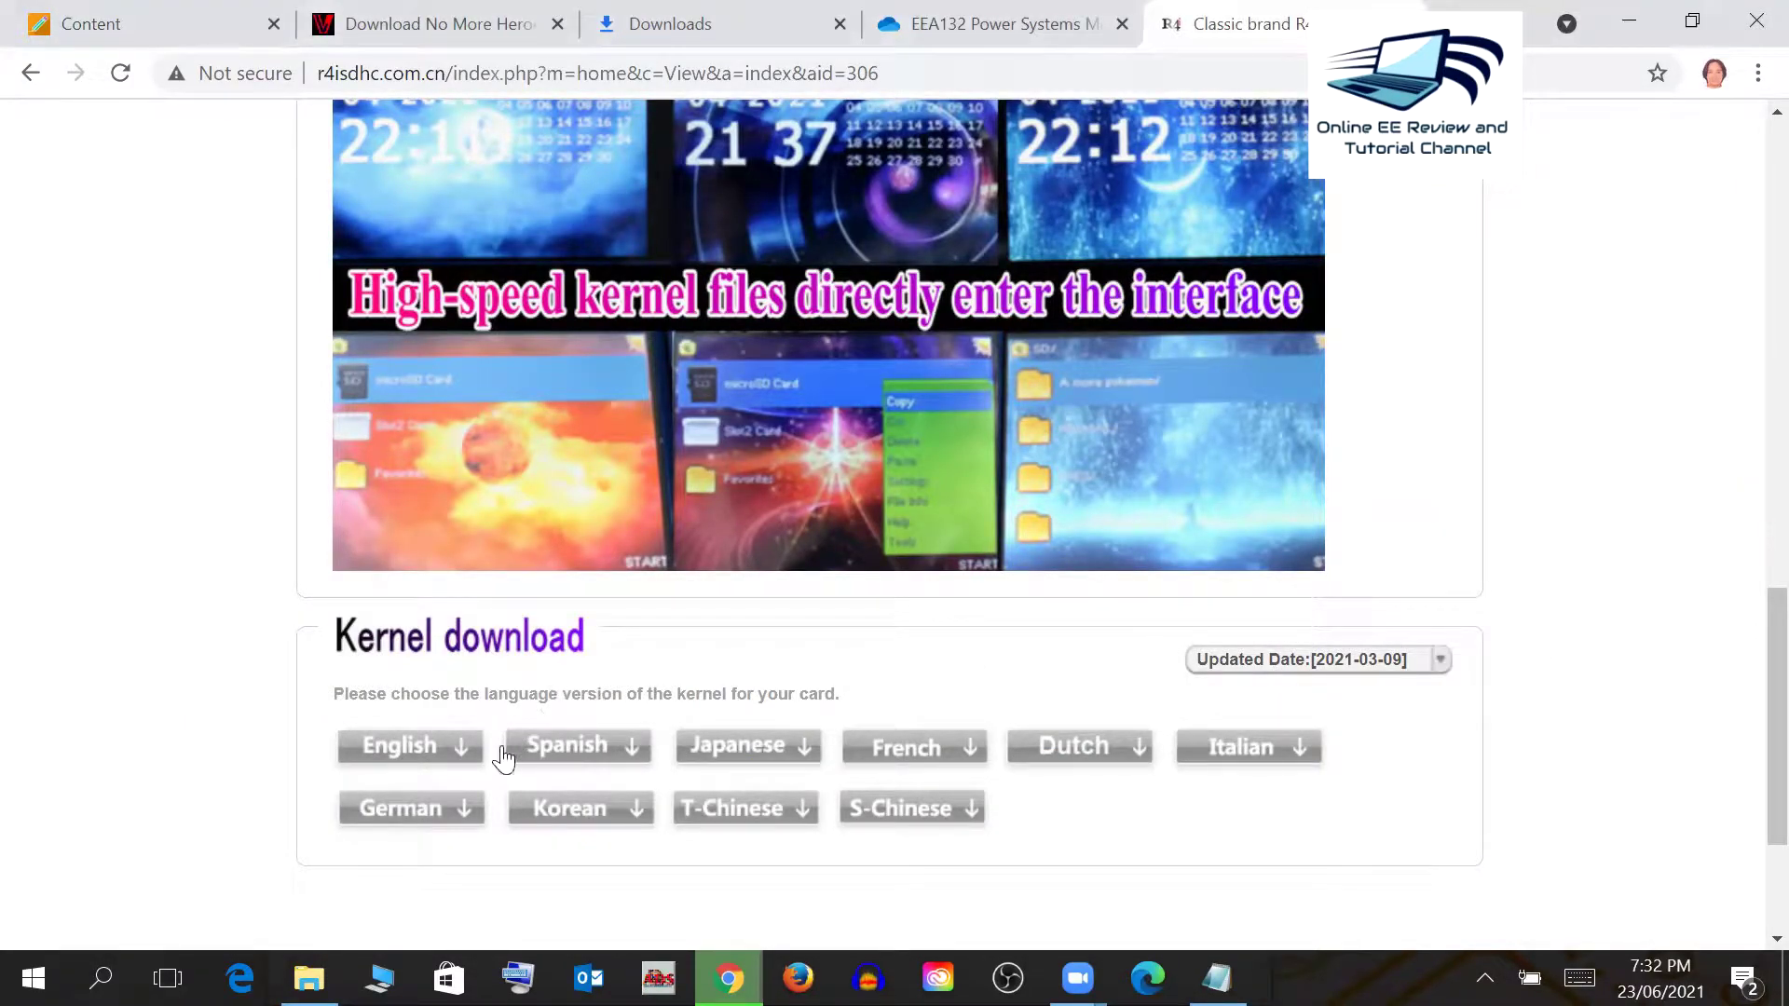
- Download the English R4i kernel zip from the Kernel download section
{"action": "left_click", "coordinate": [375, 745]}
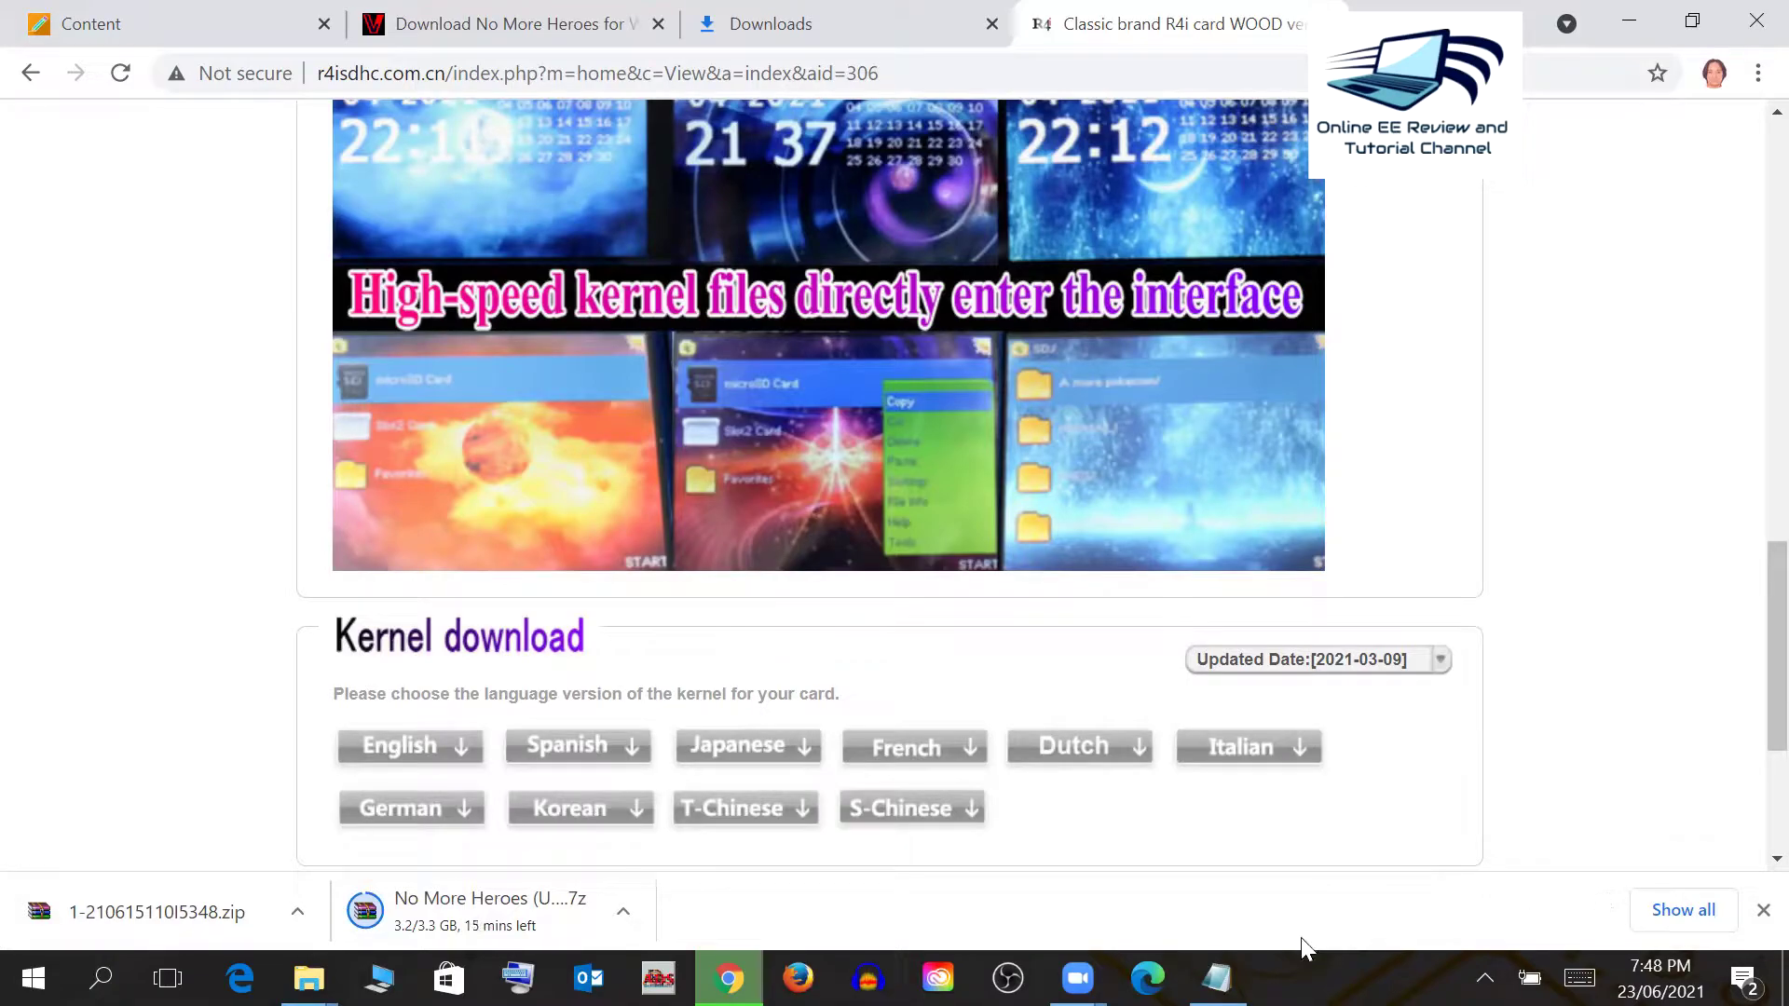
- Cut the downloaded kernel zip from the Downloads folder
{"action": "mouse_move", "coordinate": [308, 978]}
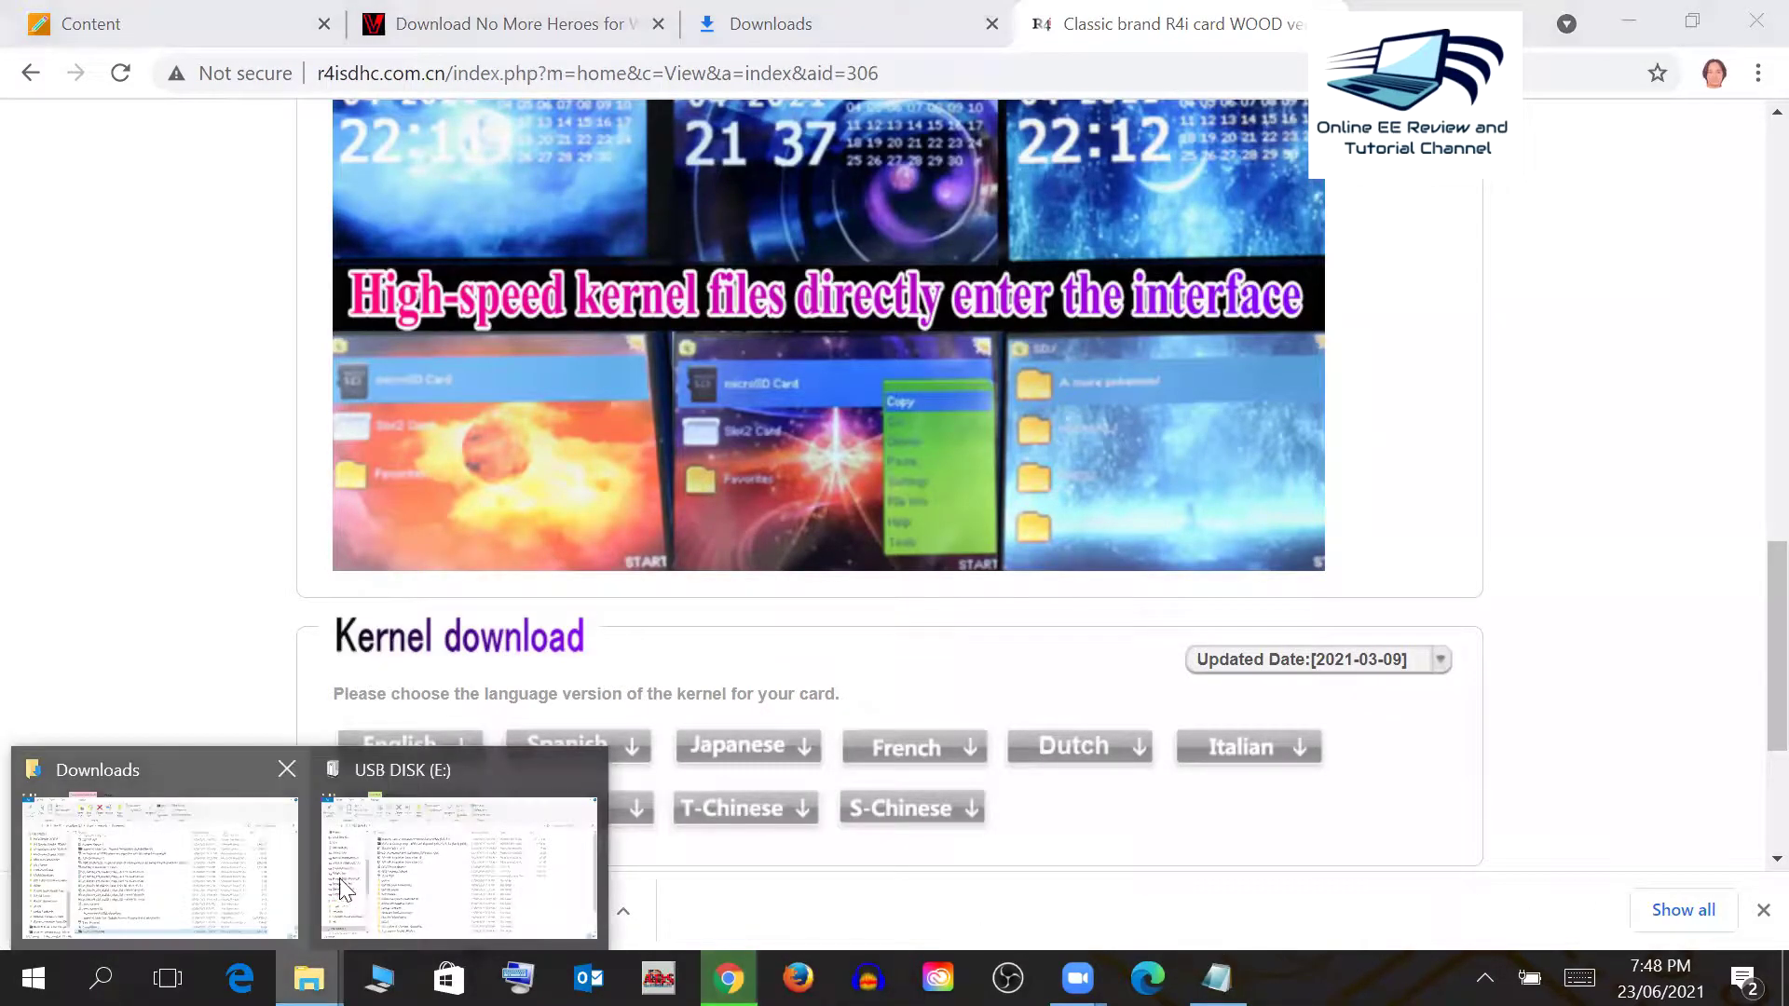
{"action": "left_click", "coordinate": [249, 871]}
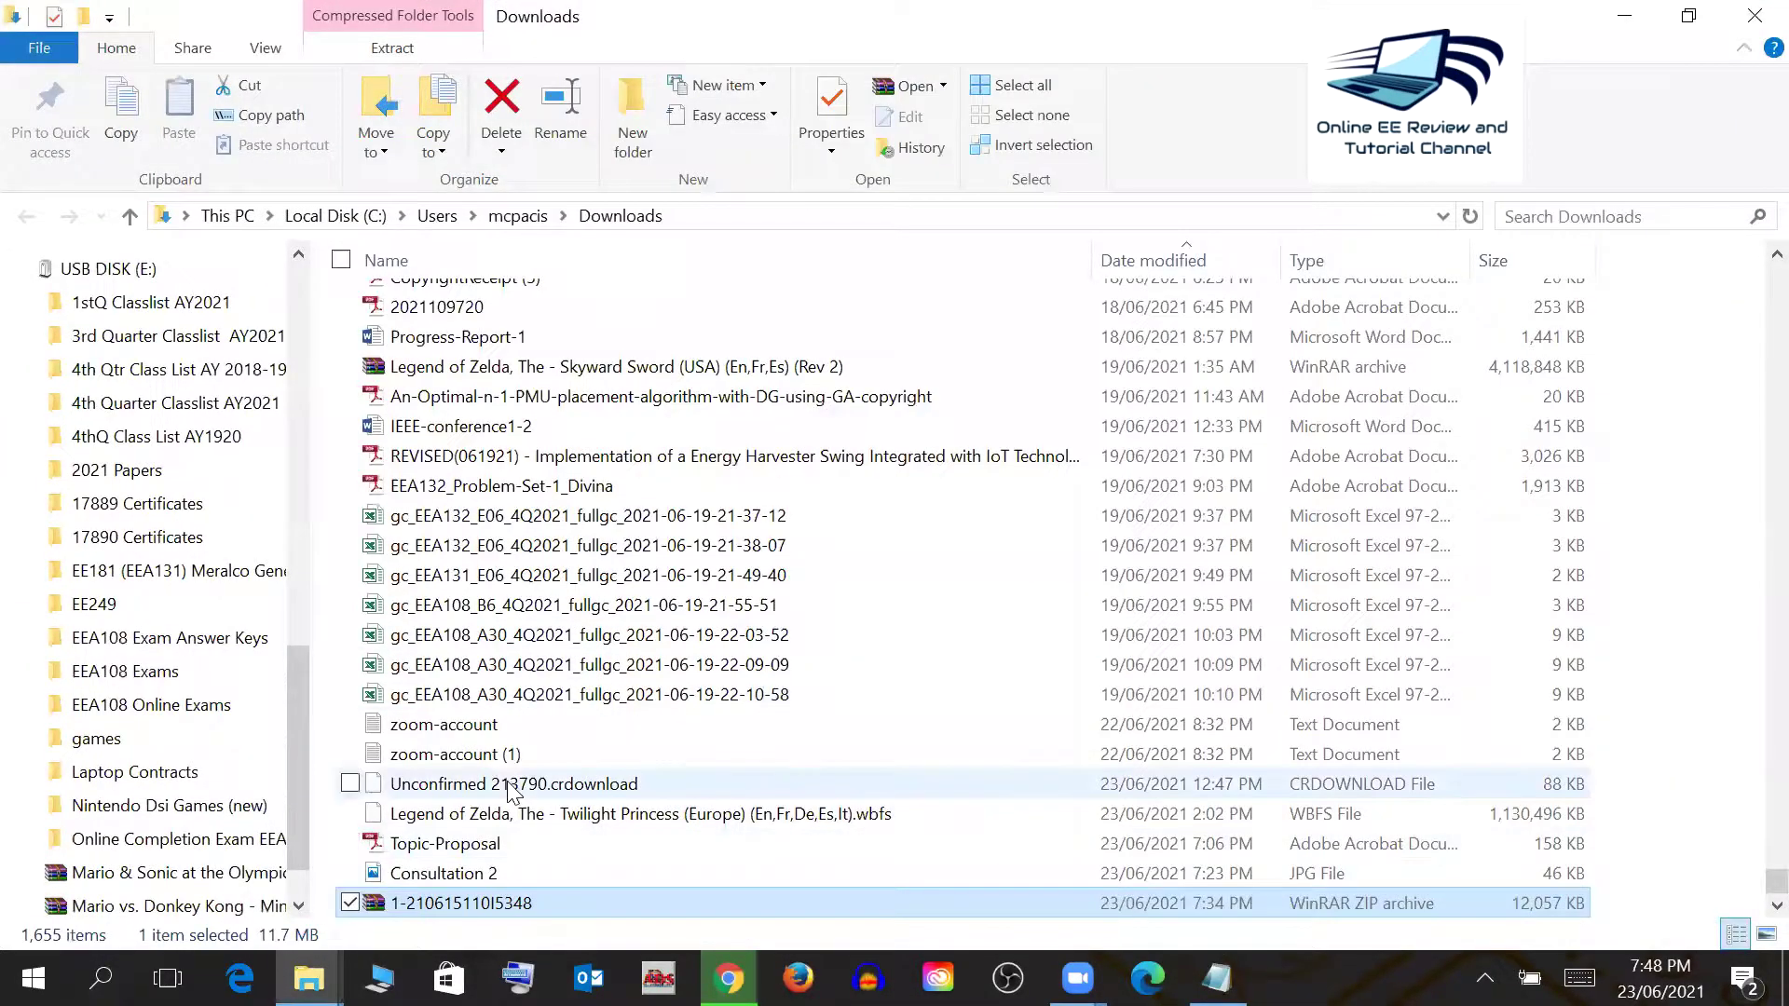
{"action": "left_click", "coordinate": [473, 903]}
{"action": "key", "text": "ctrl+x"}
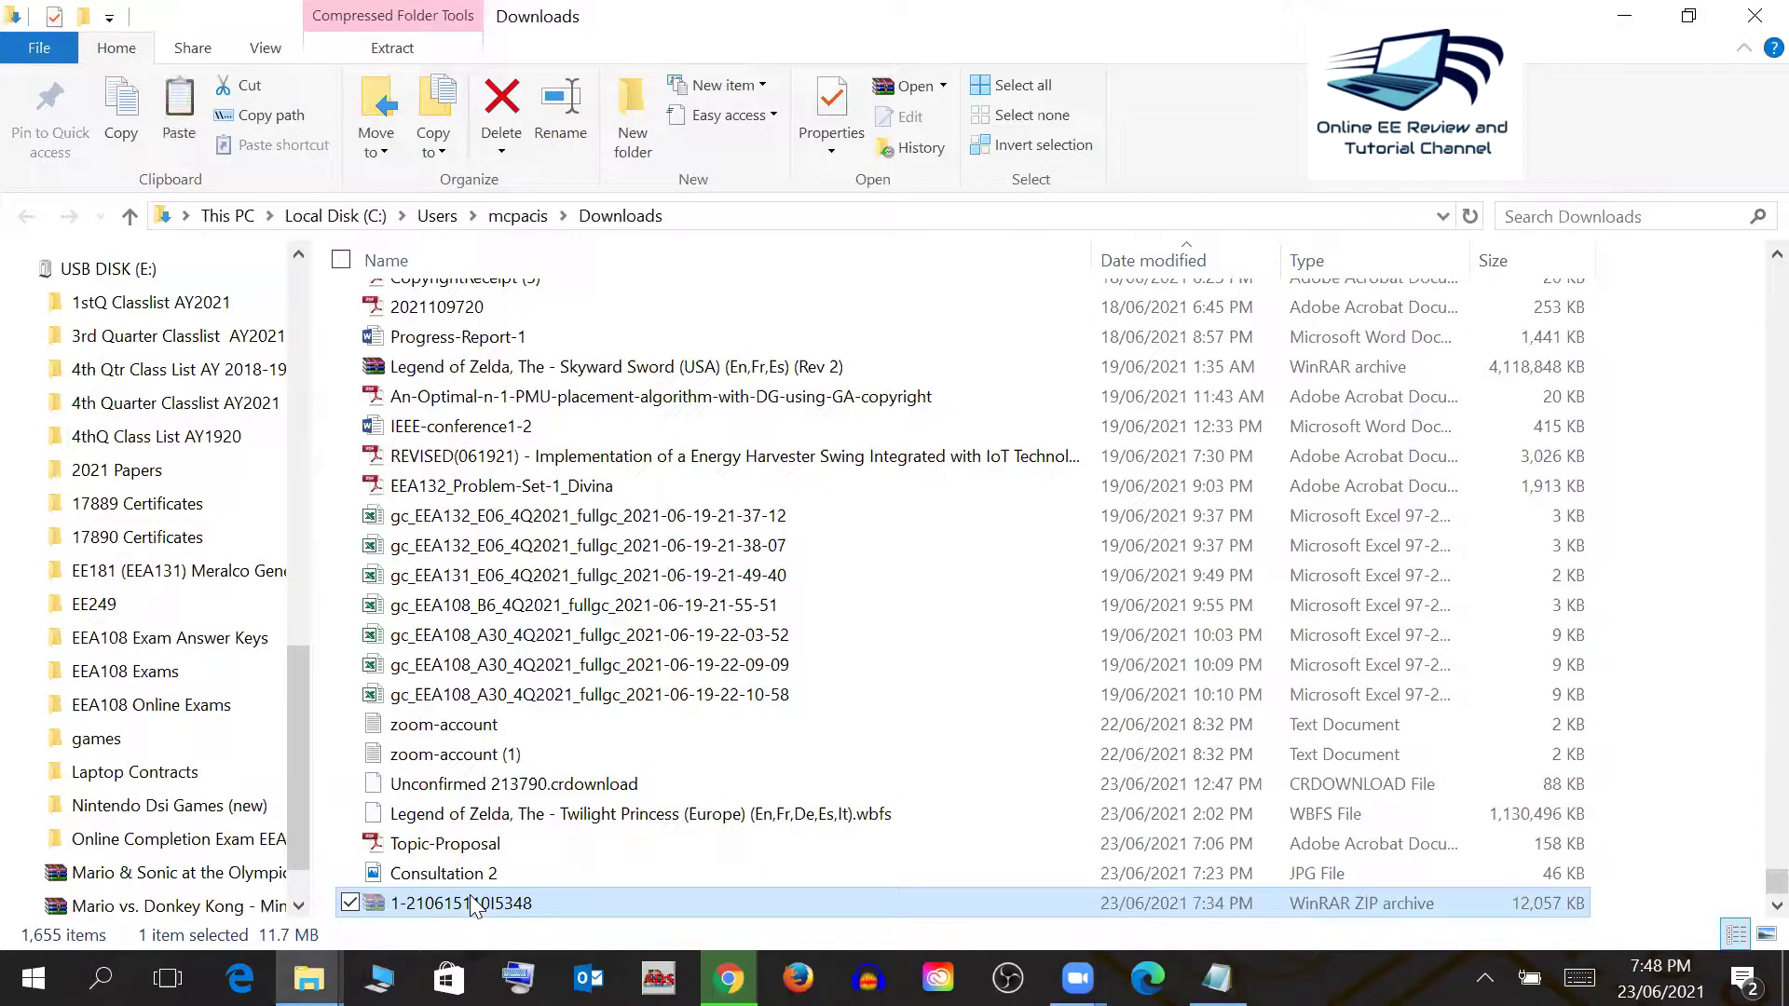
- Create a new desktop folder named 'dsi installer'
{"action": "left_click", "coordinate": [1617, 22]}
{"action": "left_click", "coordinate": [1648, 22]}
{"action": "right_click", "coordinate": [1747, 187]}
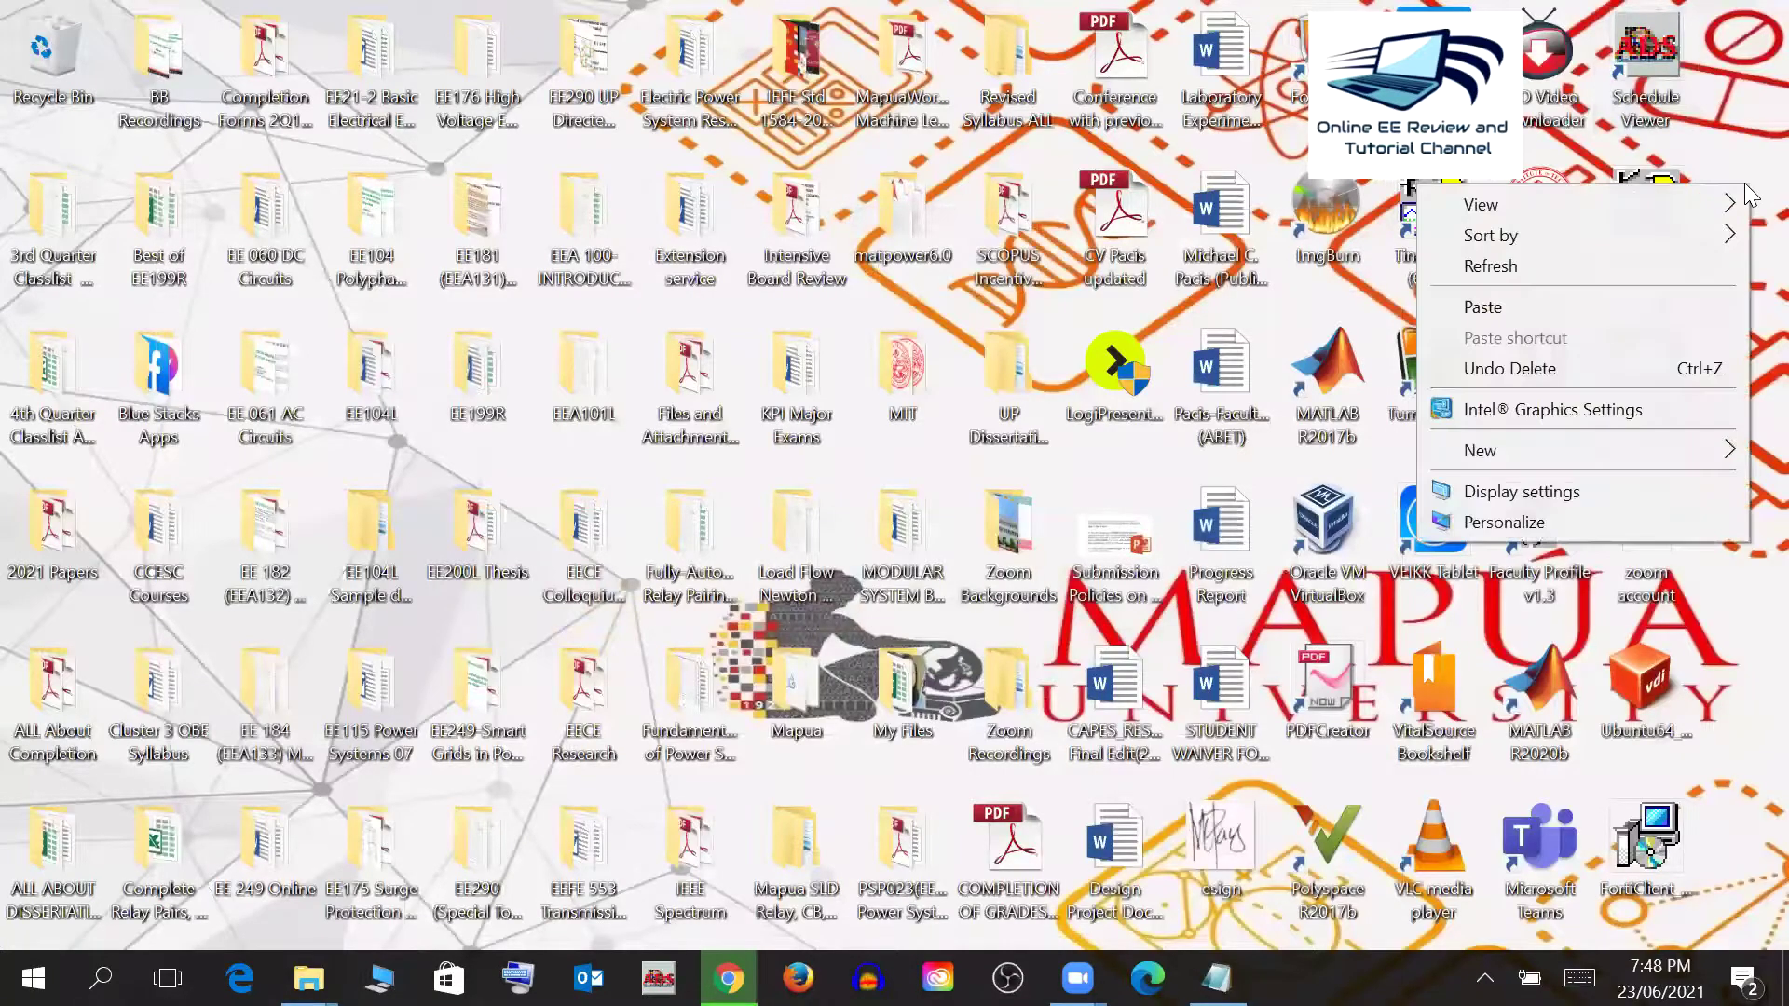
{"action": "mouse_move", "coordinate": [1668, 451]}
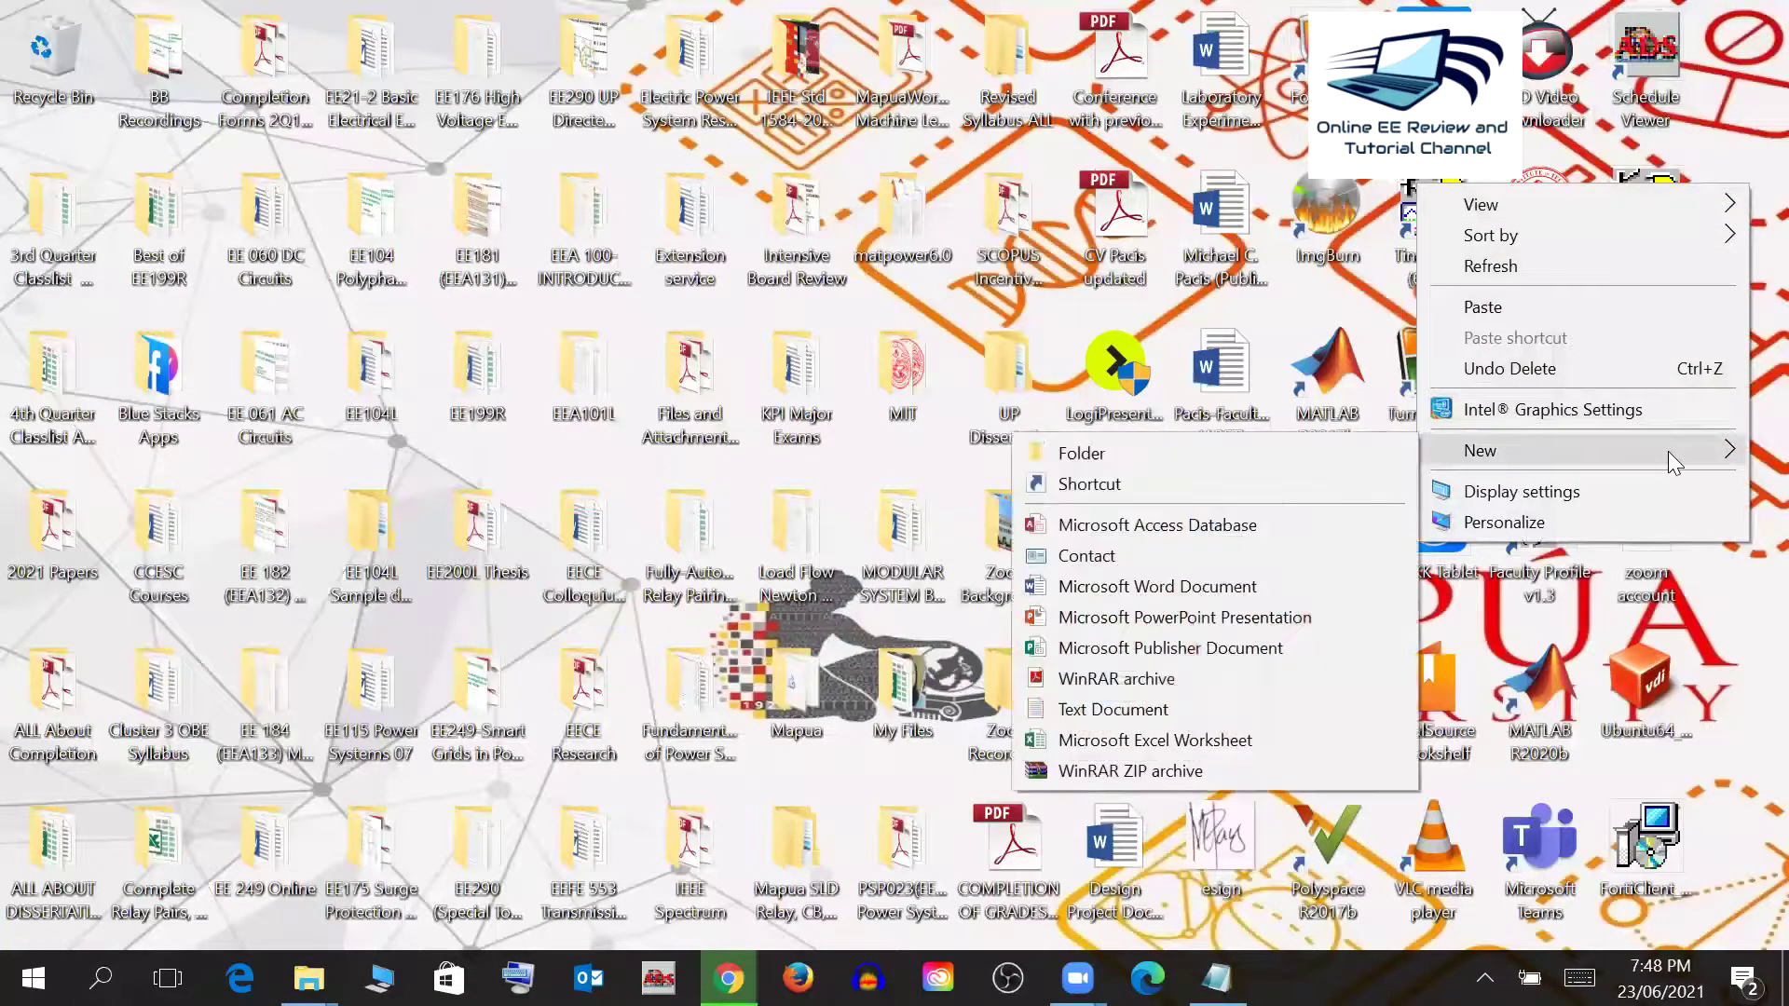
{"action": "left_click", "coordinate": [1228, 453]}
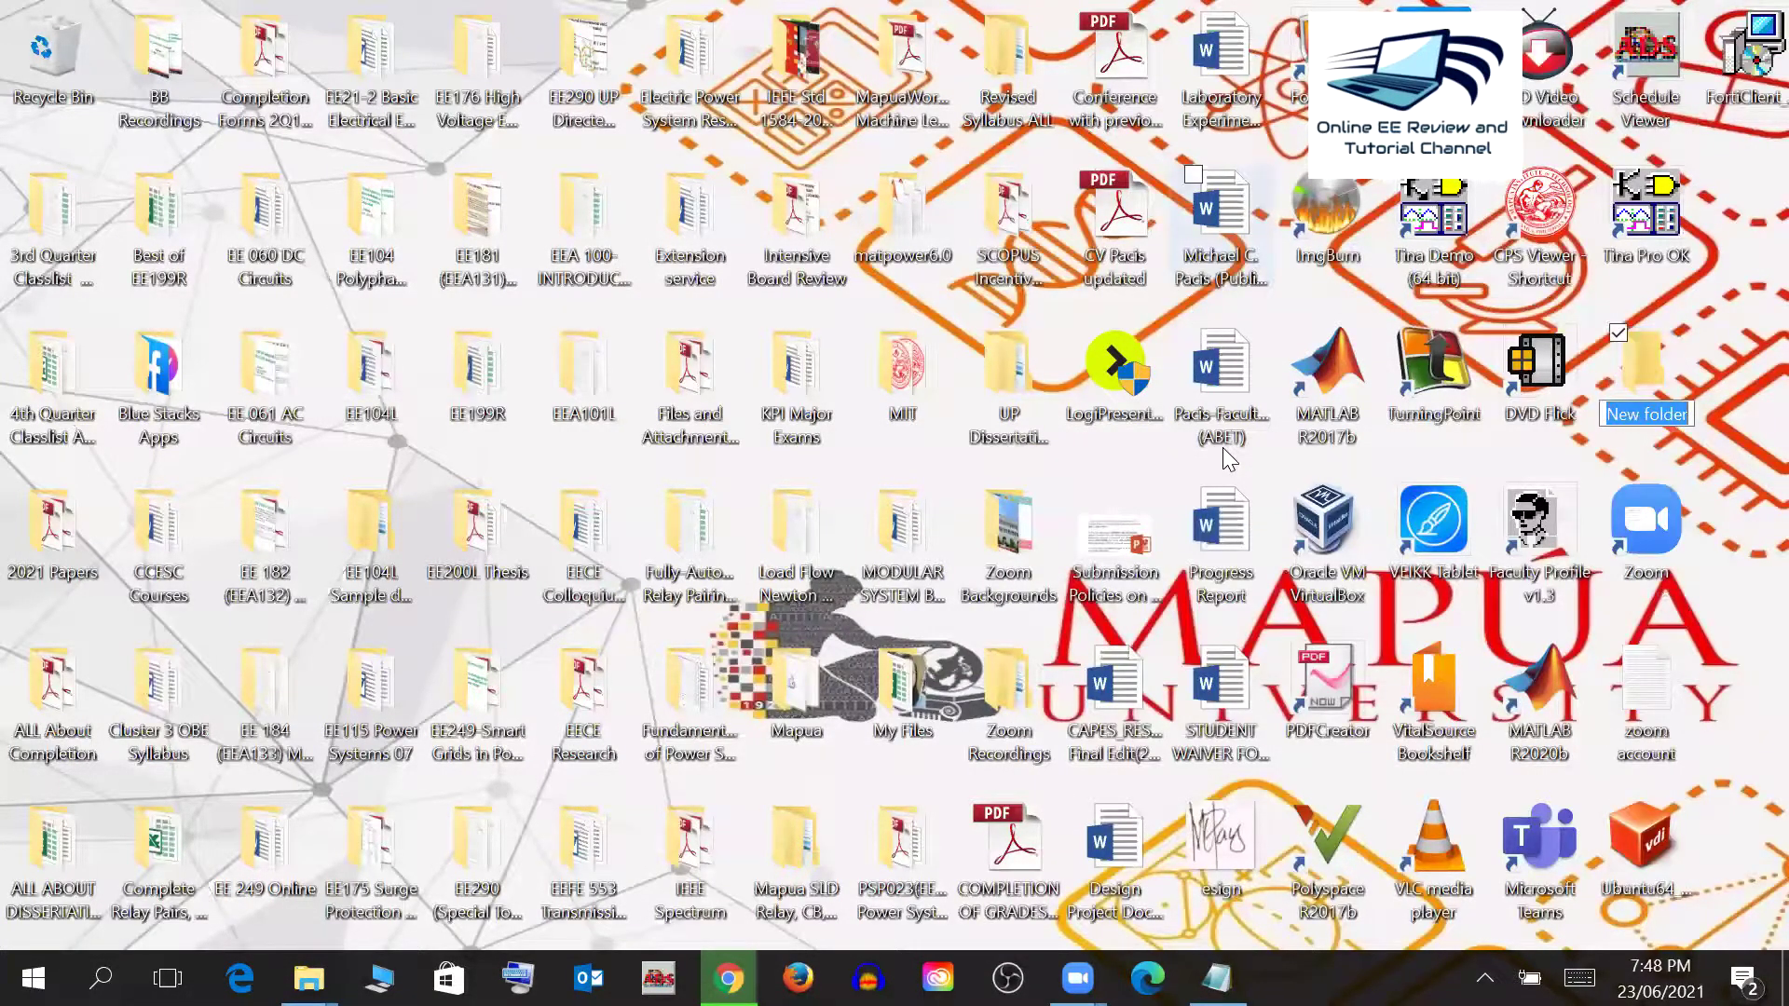
{"action": "key", "text": "BackSpace"}
{"action": "type", "text": "dsi installer"}
{"action": "key", "text": "Return"}
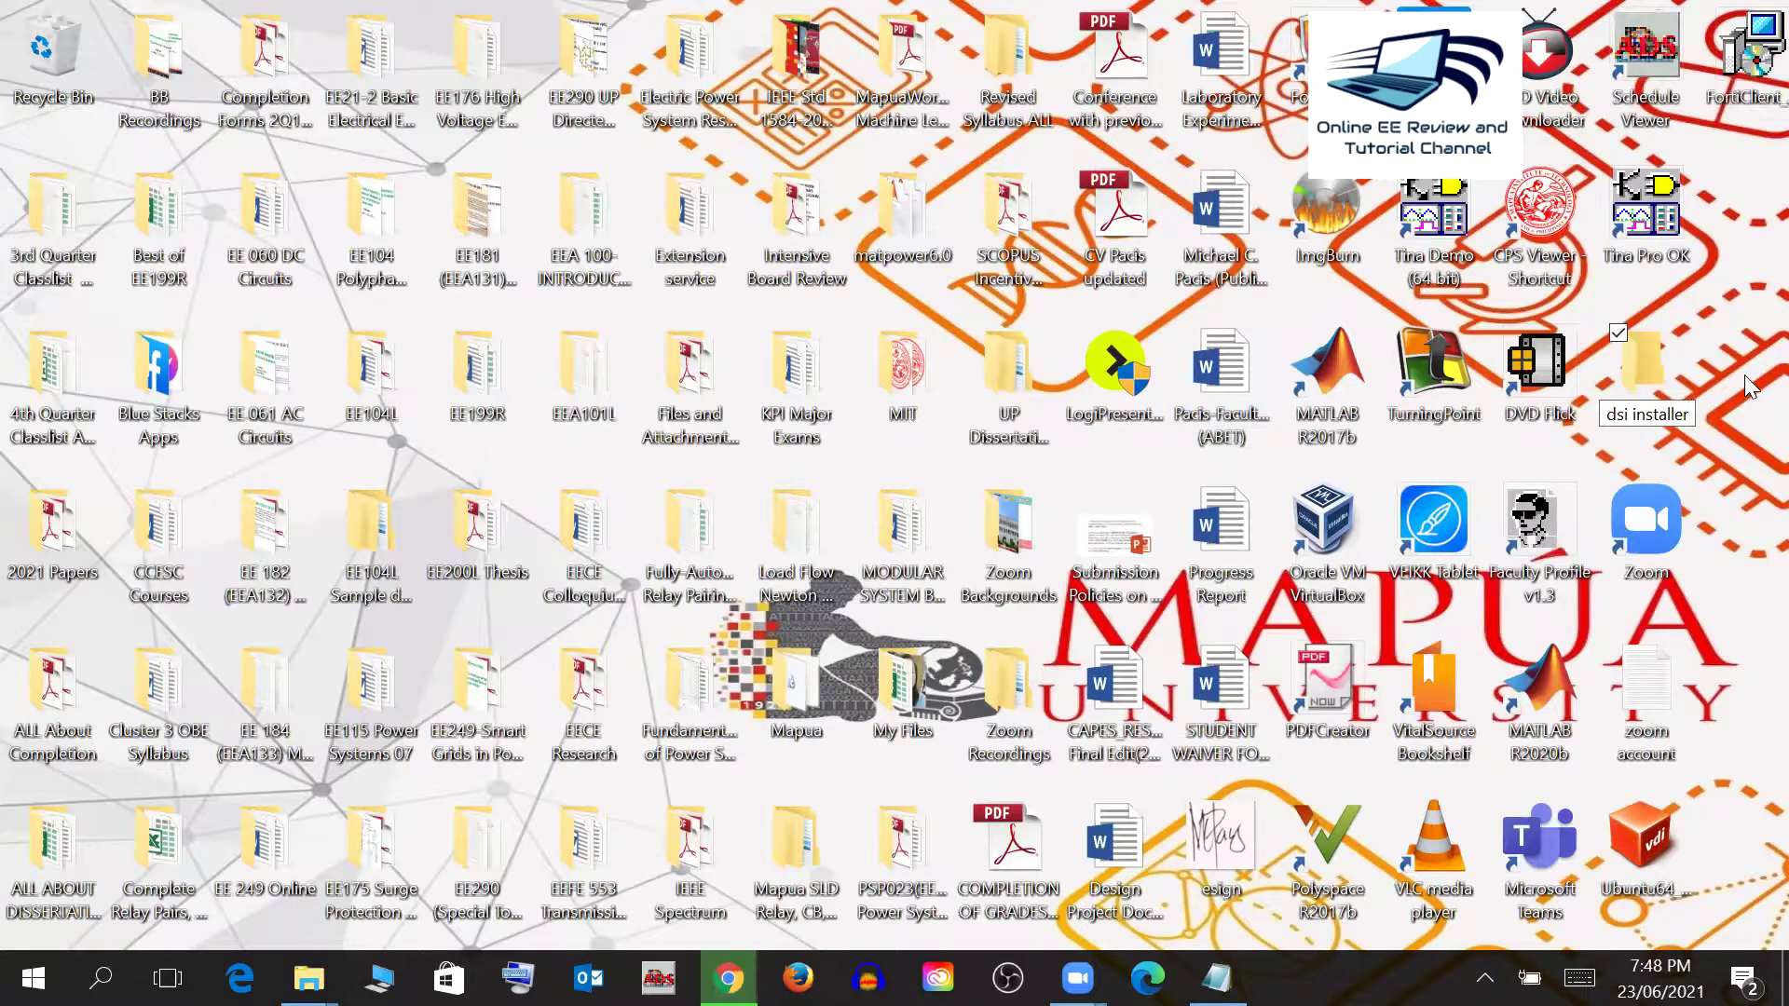
- Paste the kernel zip into dsi installer and extract it there
{"action": "double_click", "coordinate": [1617, 358]}
{"action": "left_click", "coordinate": [1200, 56]}
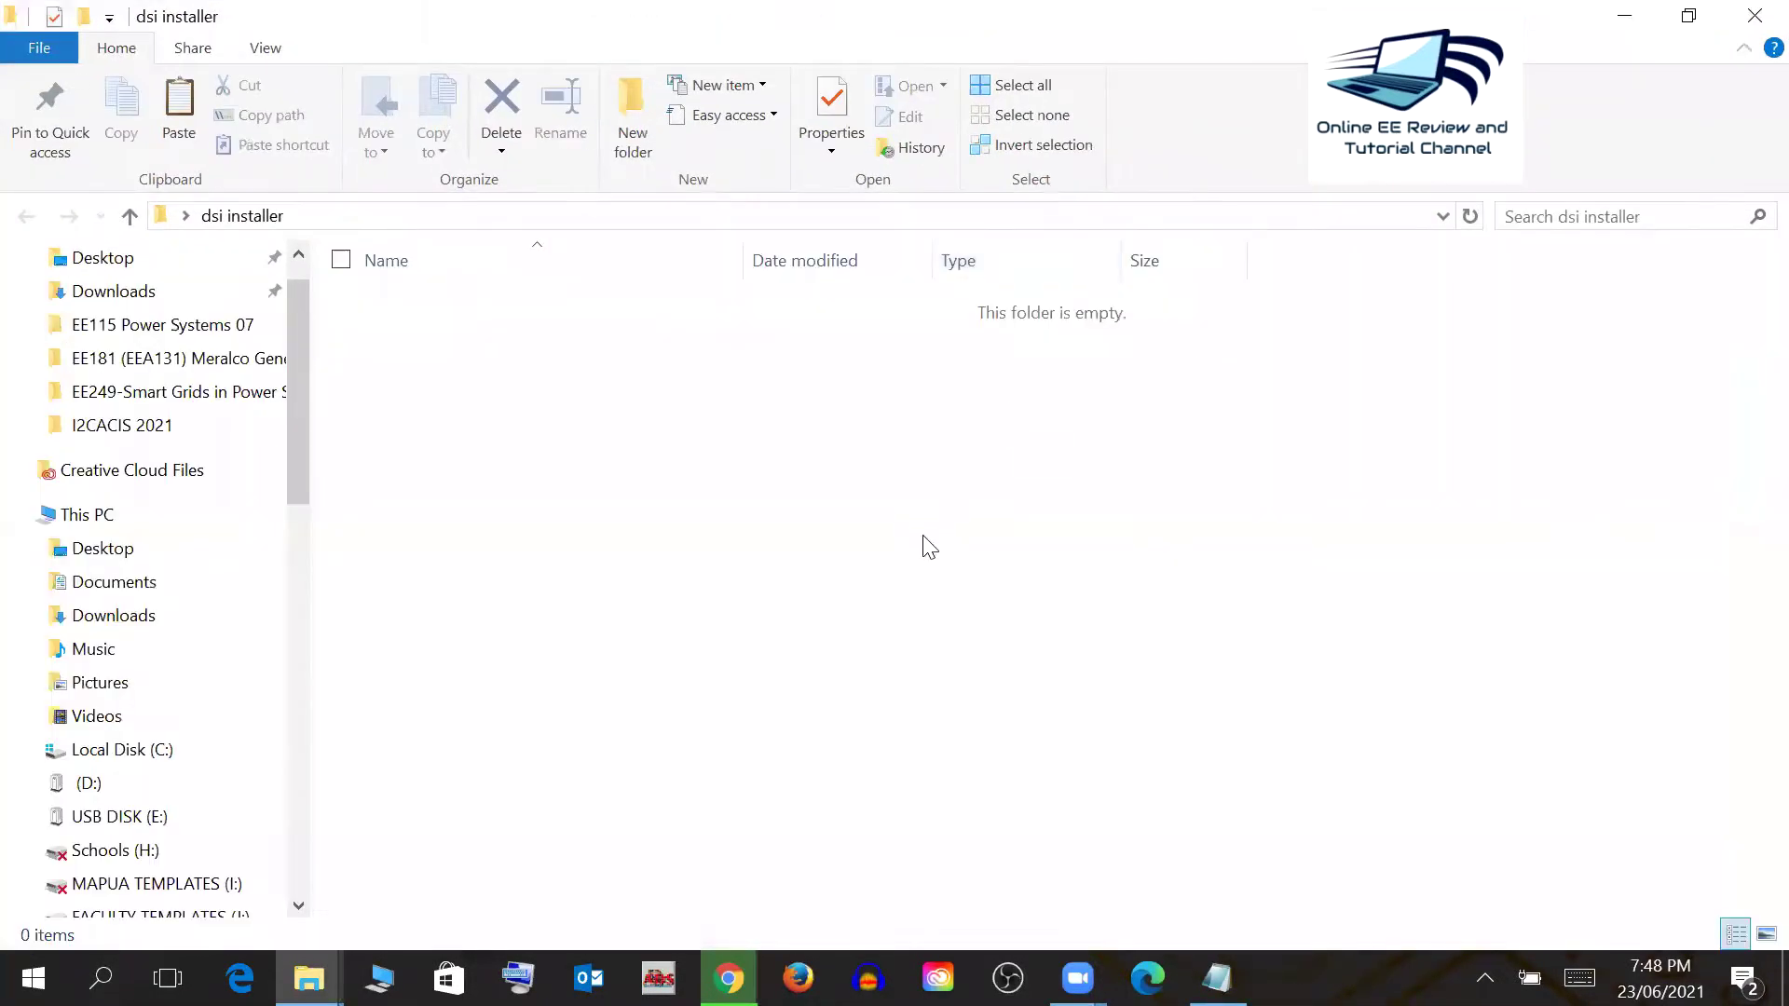
{"action": "key", "text": "ctrl+v"}
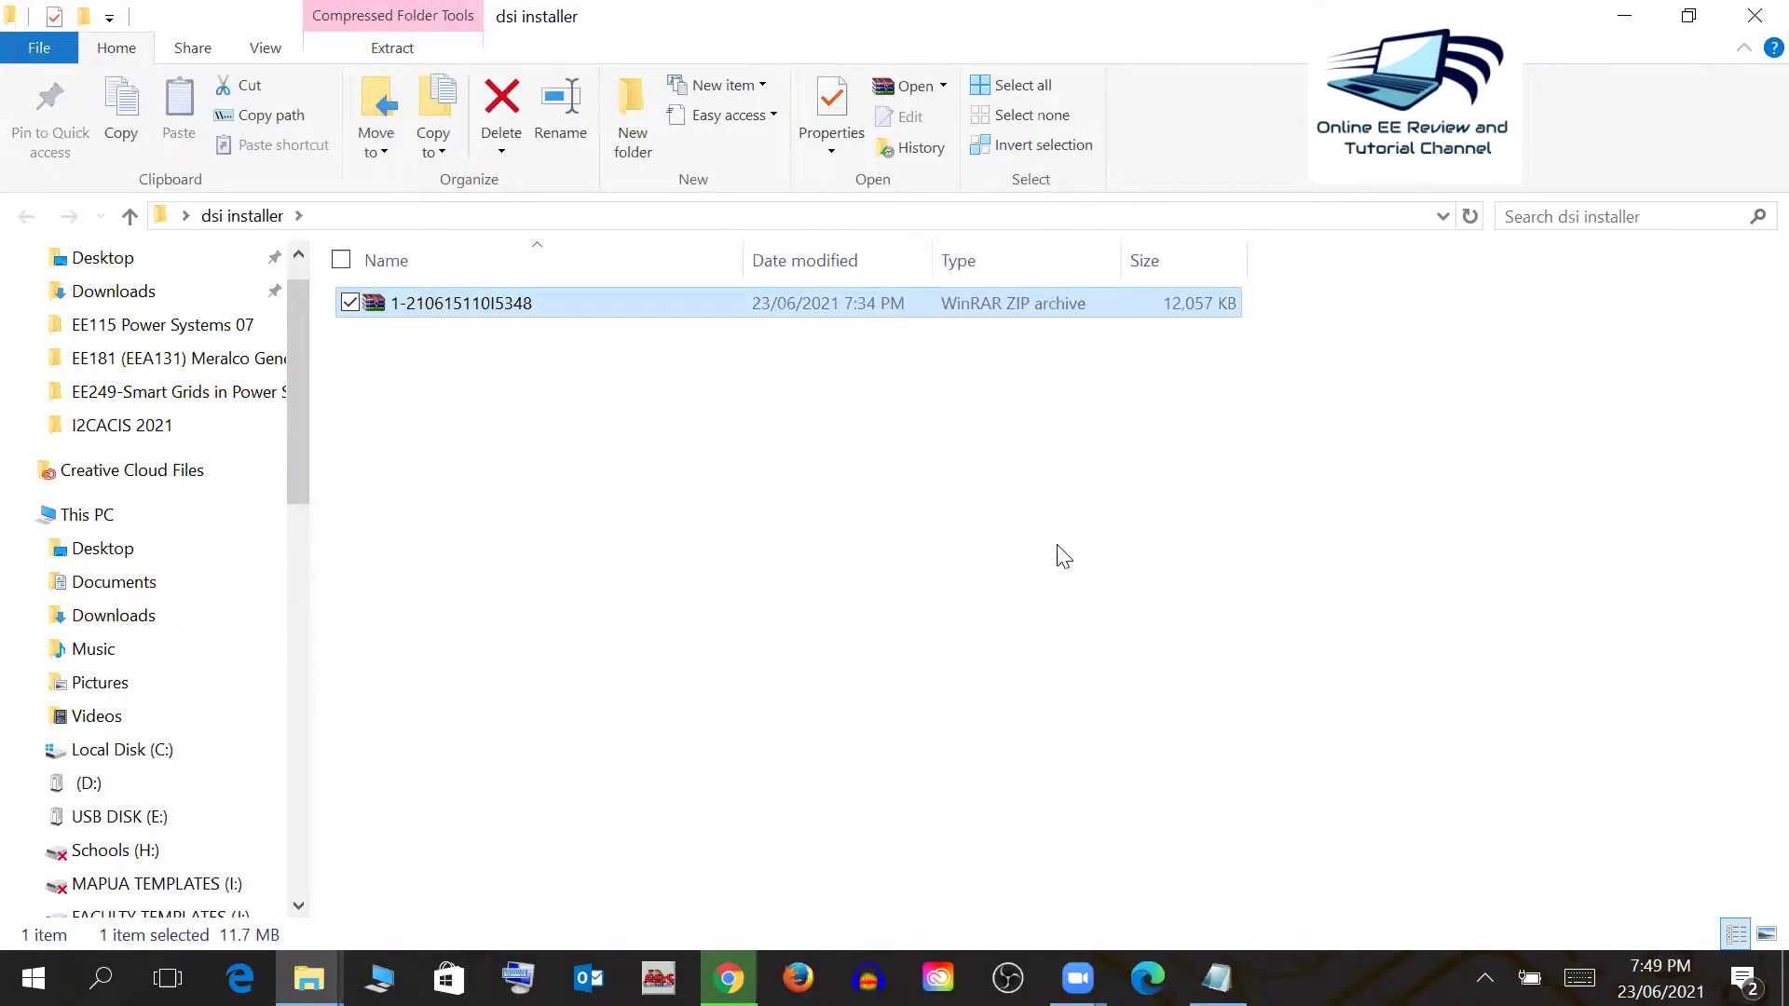
{"action": "left_click", "coordinate": [660, 562]}
{"action": "right_click", "coordinate": [470, 307]}
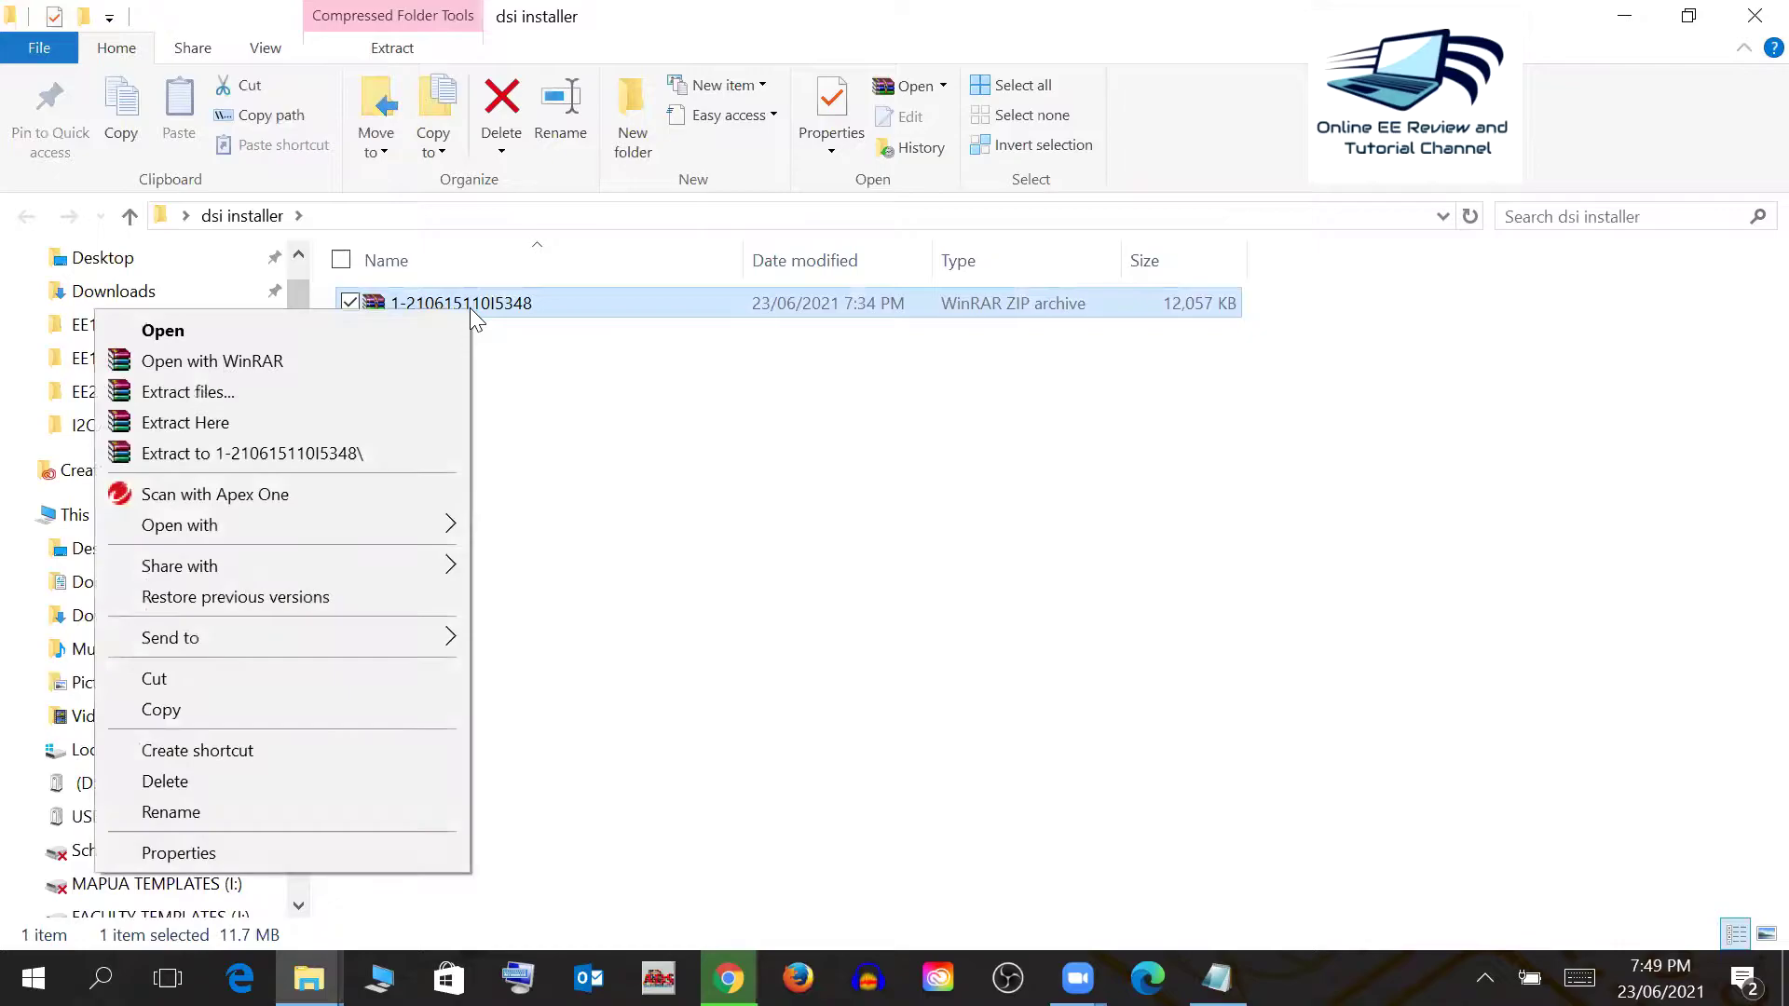
{"action": "left_click", "coordinate": [239, 425]}
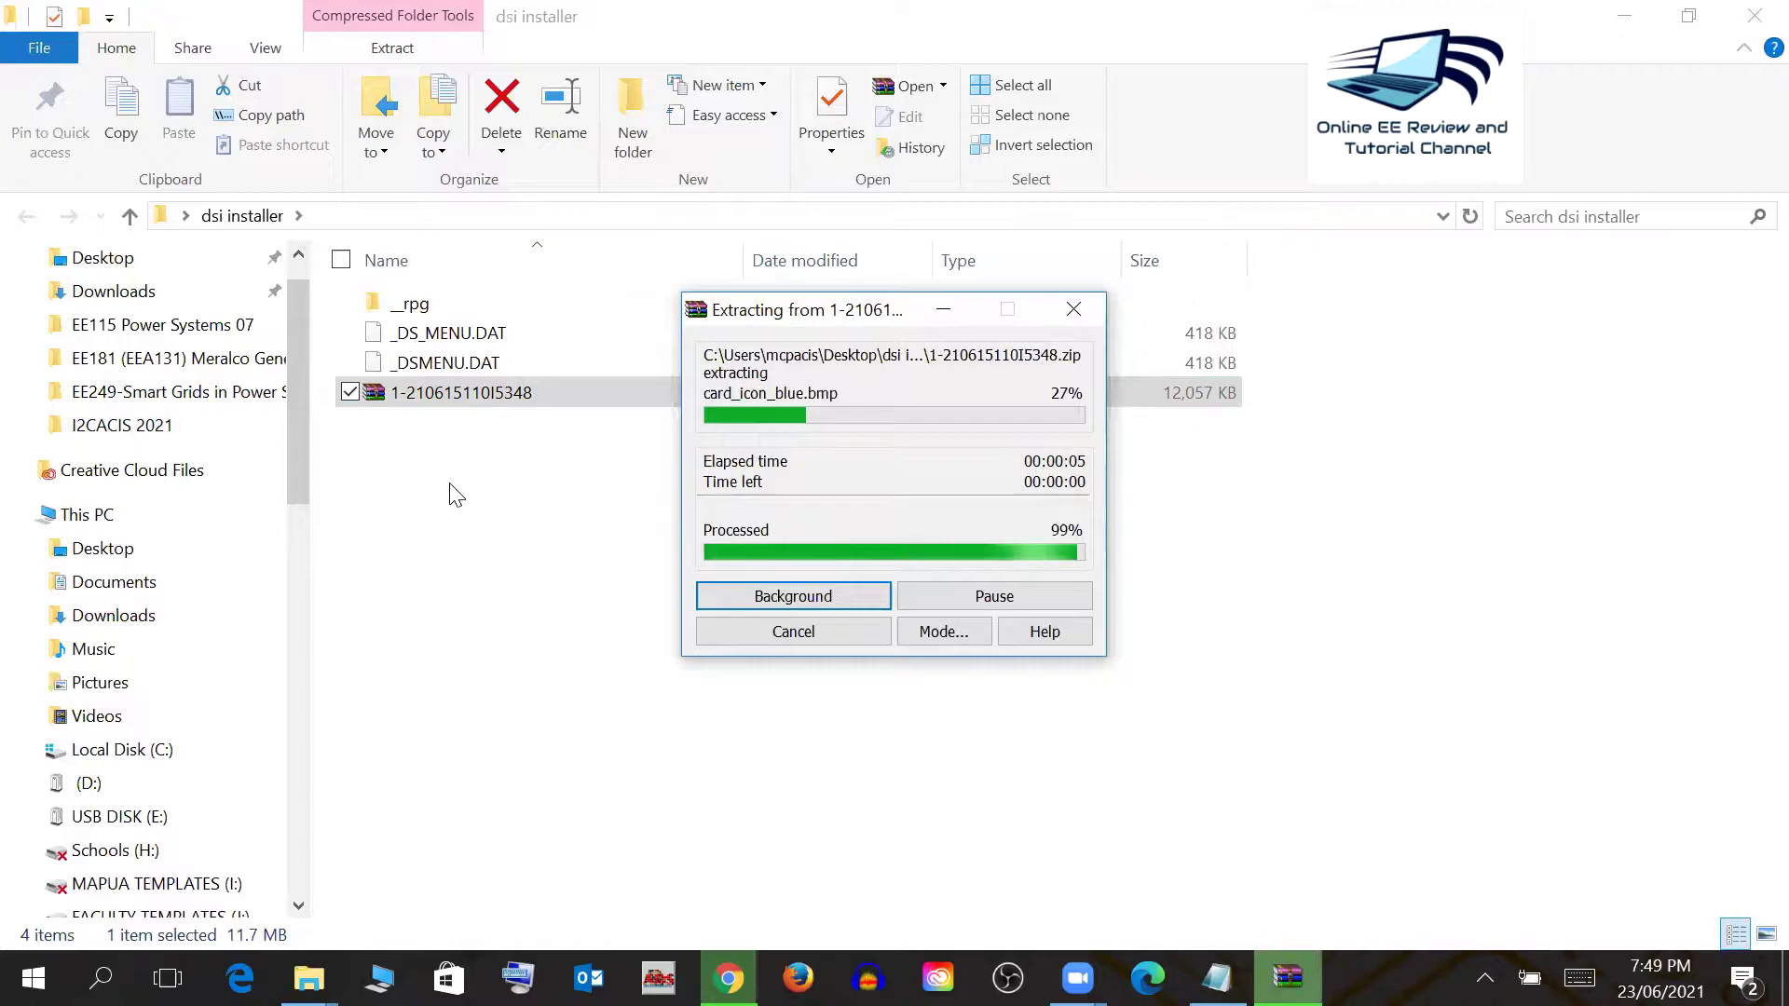
- Delete the kernel zip and check the _rpg folder's contents
{"action": "left_click", "coordinate": [498, 562]}
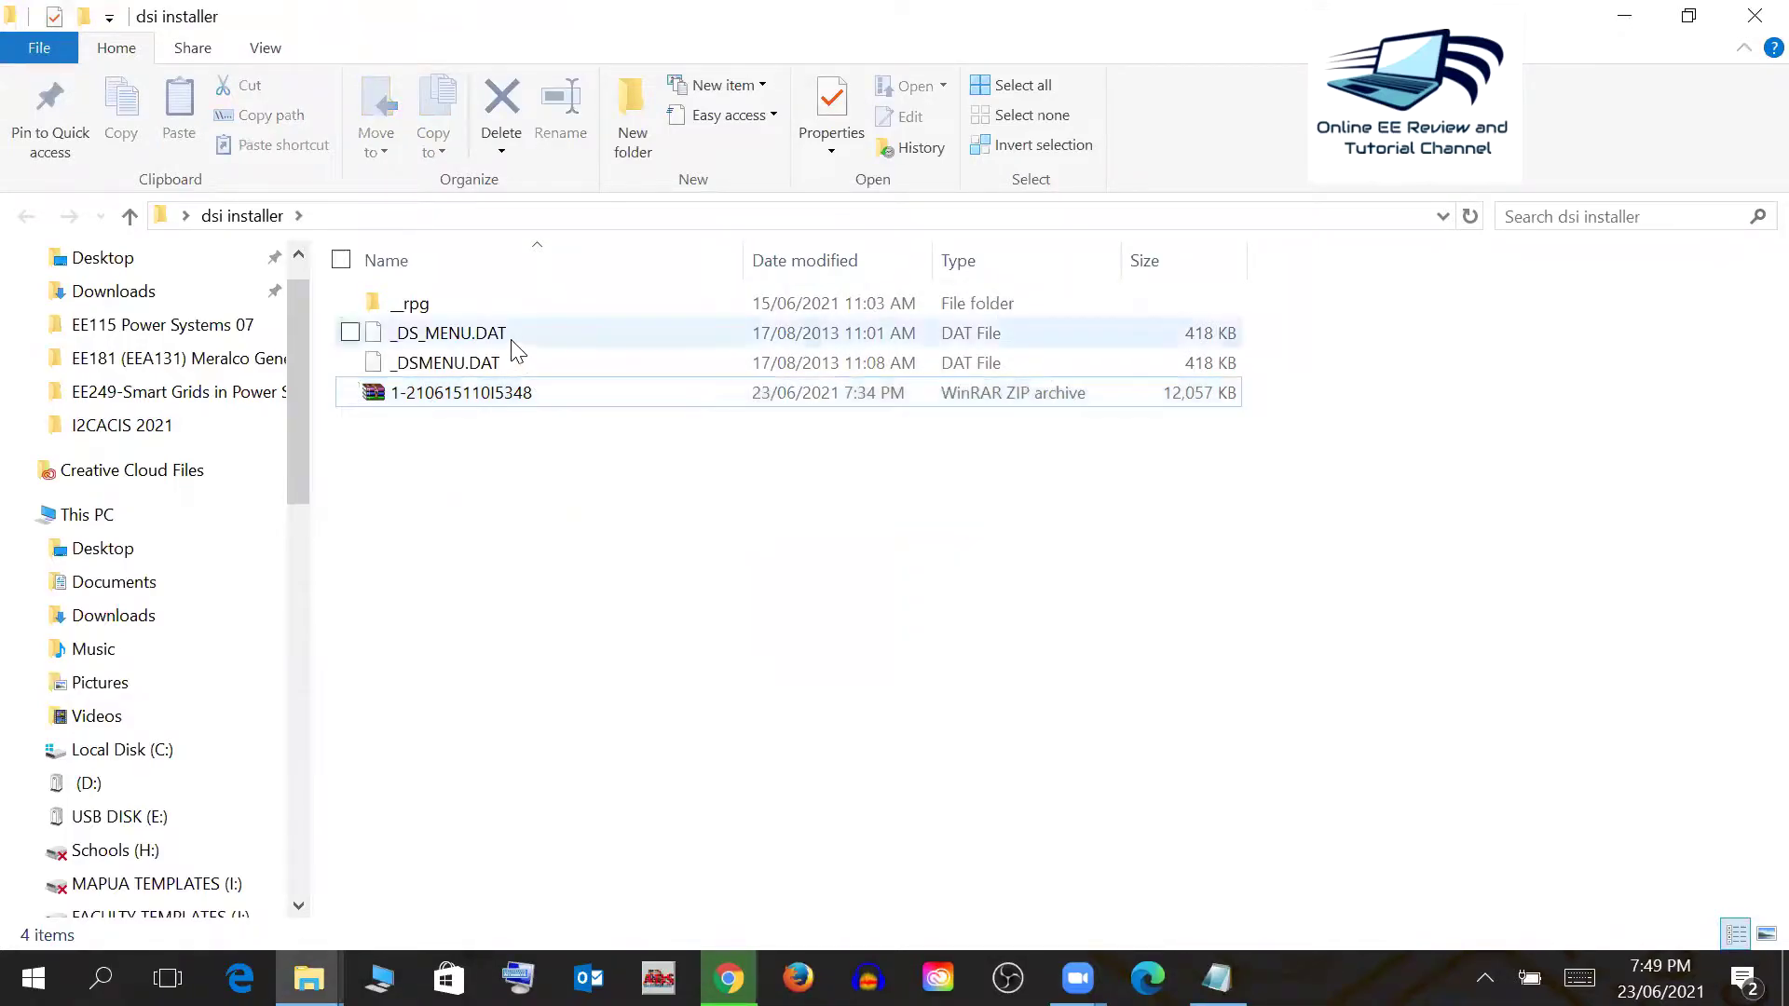
{"action": "left_click", "coordinate": [466, 393]}
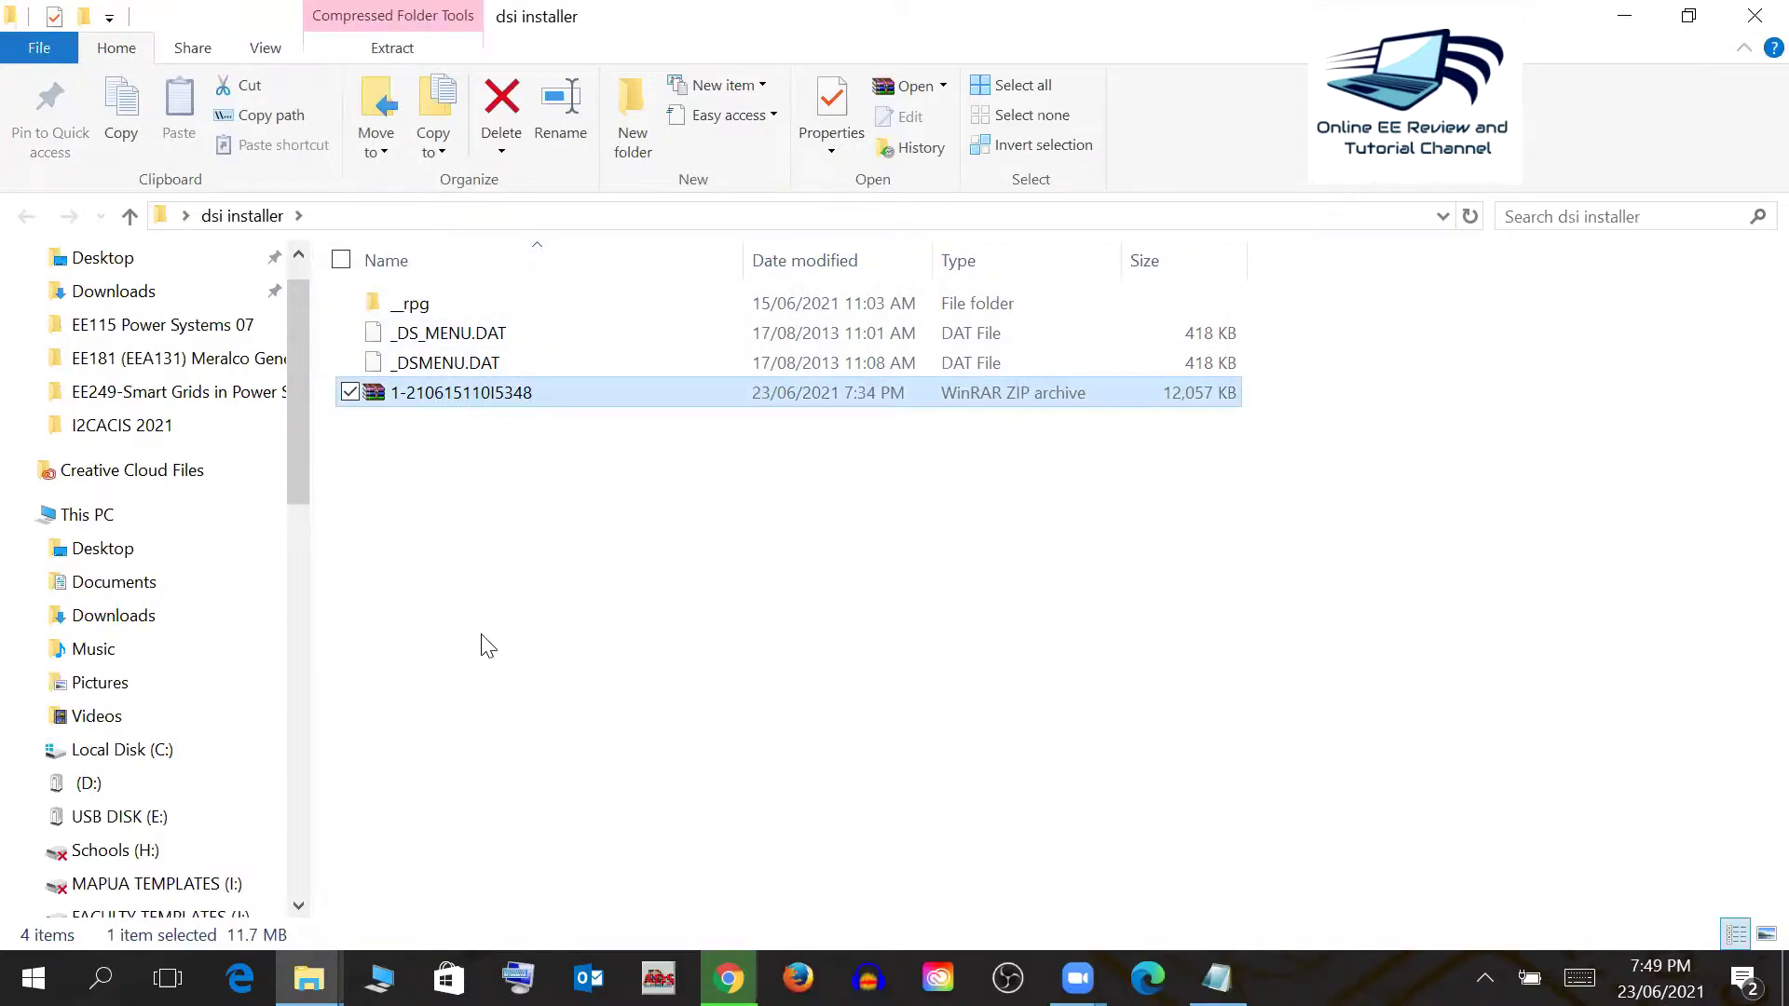
{"action": "key", "text": "Delete"}
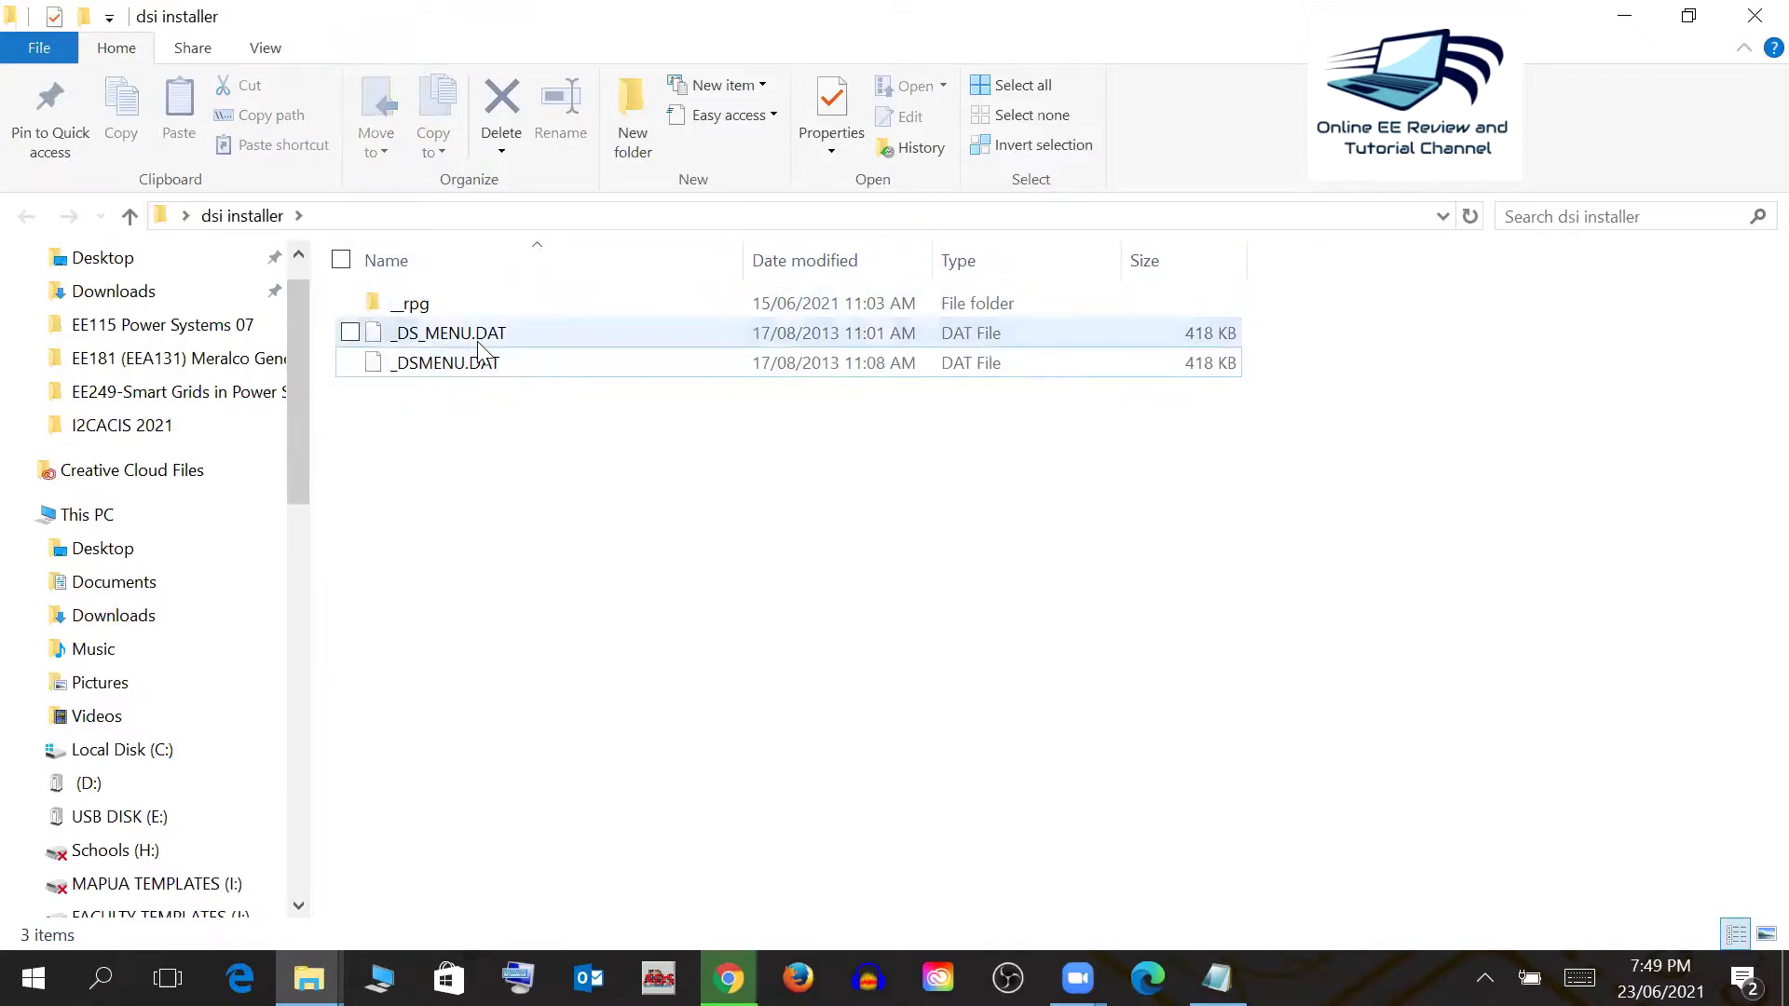
{"action": "double_click", "coordinate": [433, 302]}
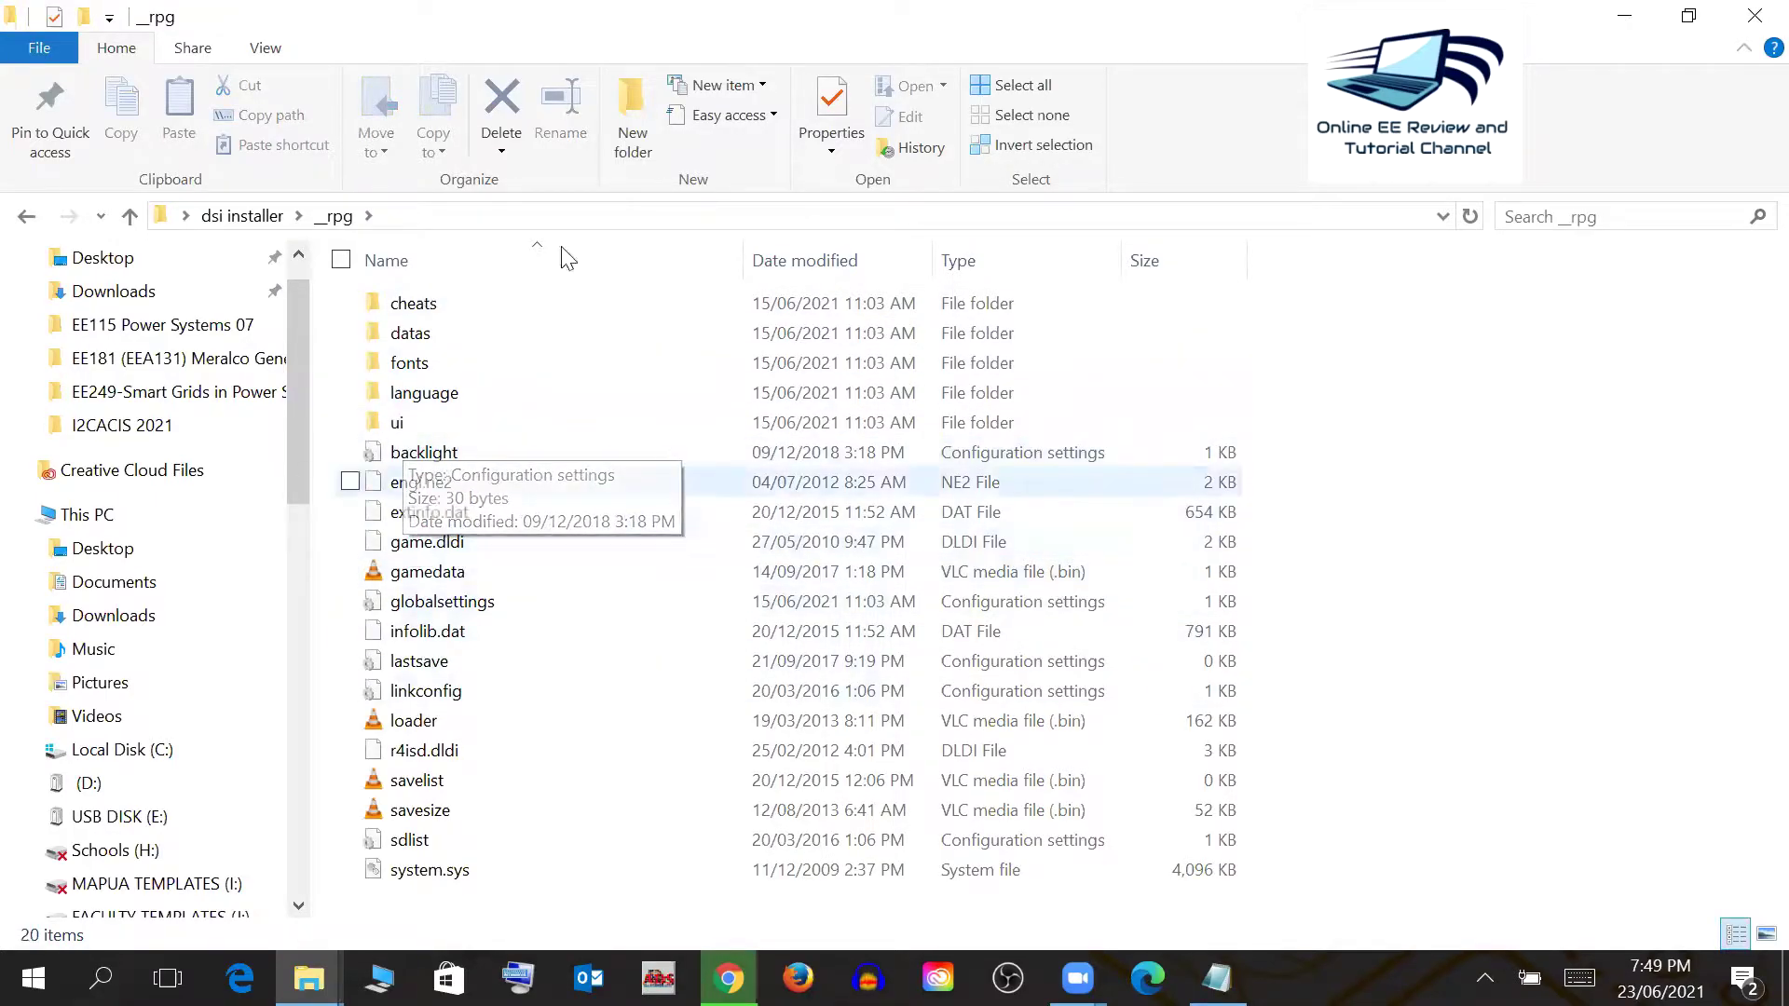
{"action": "left_click", "coordinate": [28, 216]}
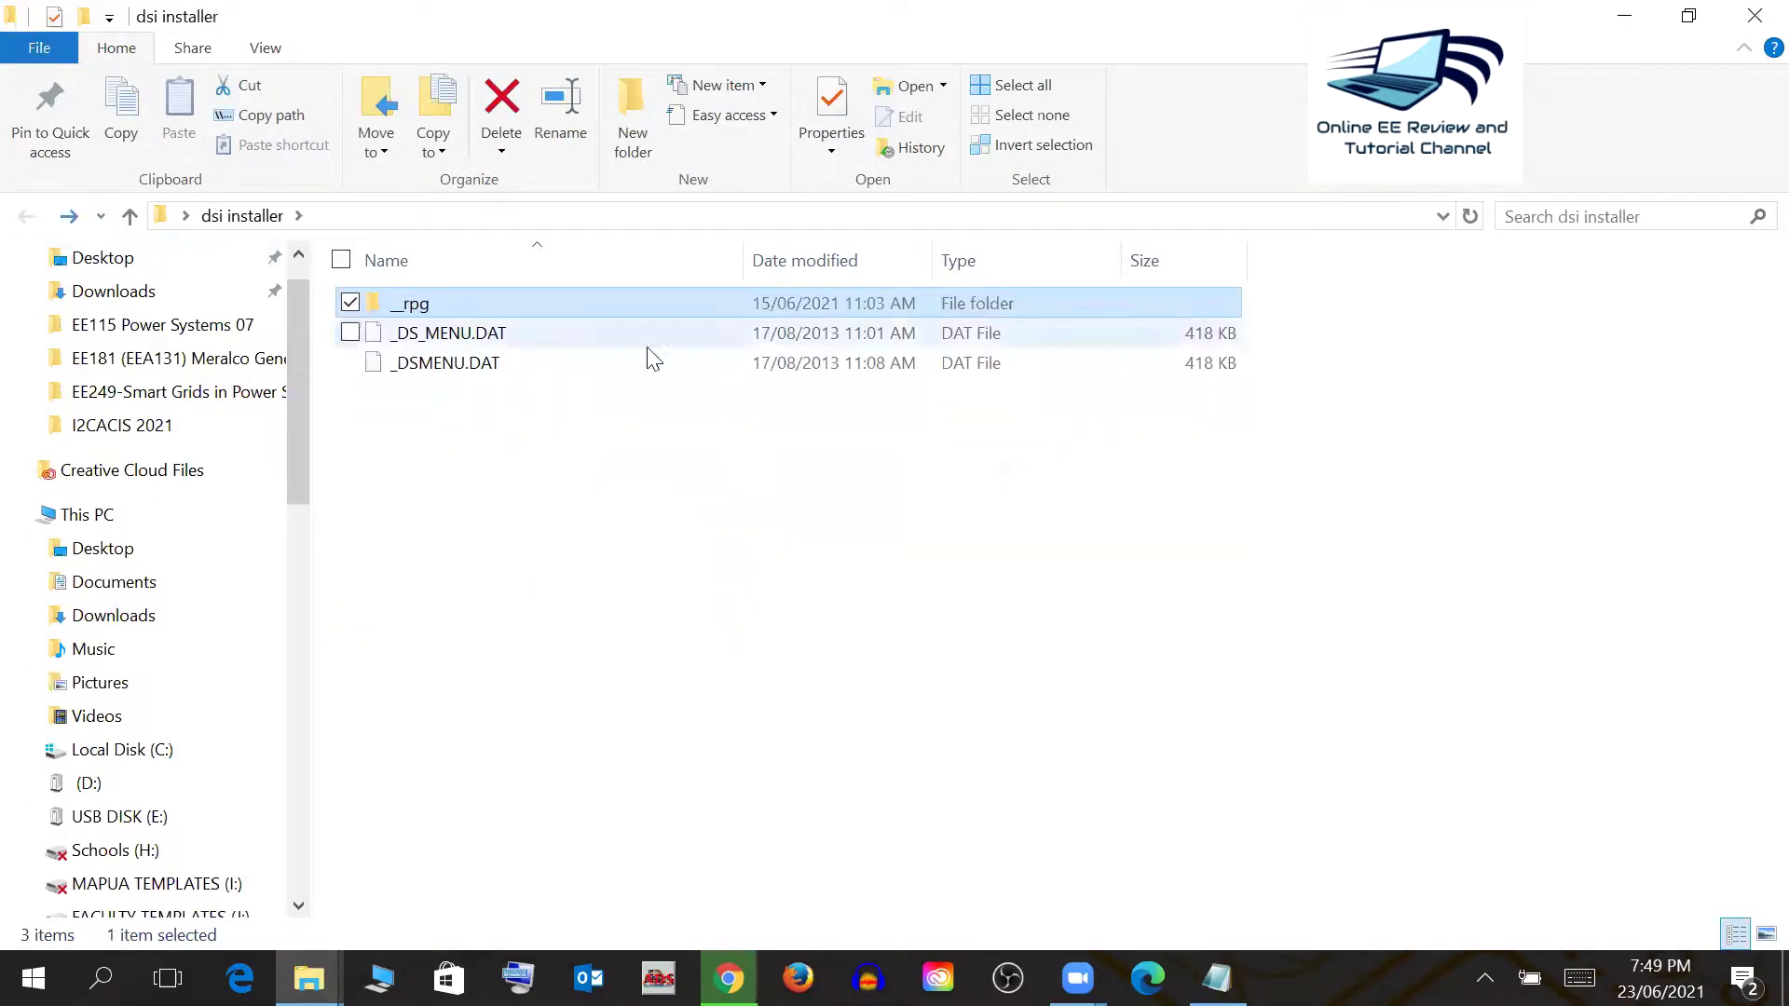
{"action": "left_click", "coordinate": [1624, 21]}
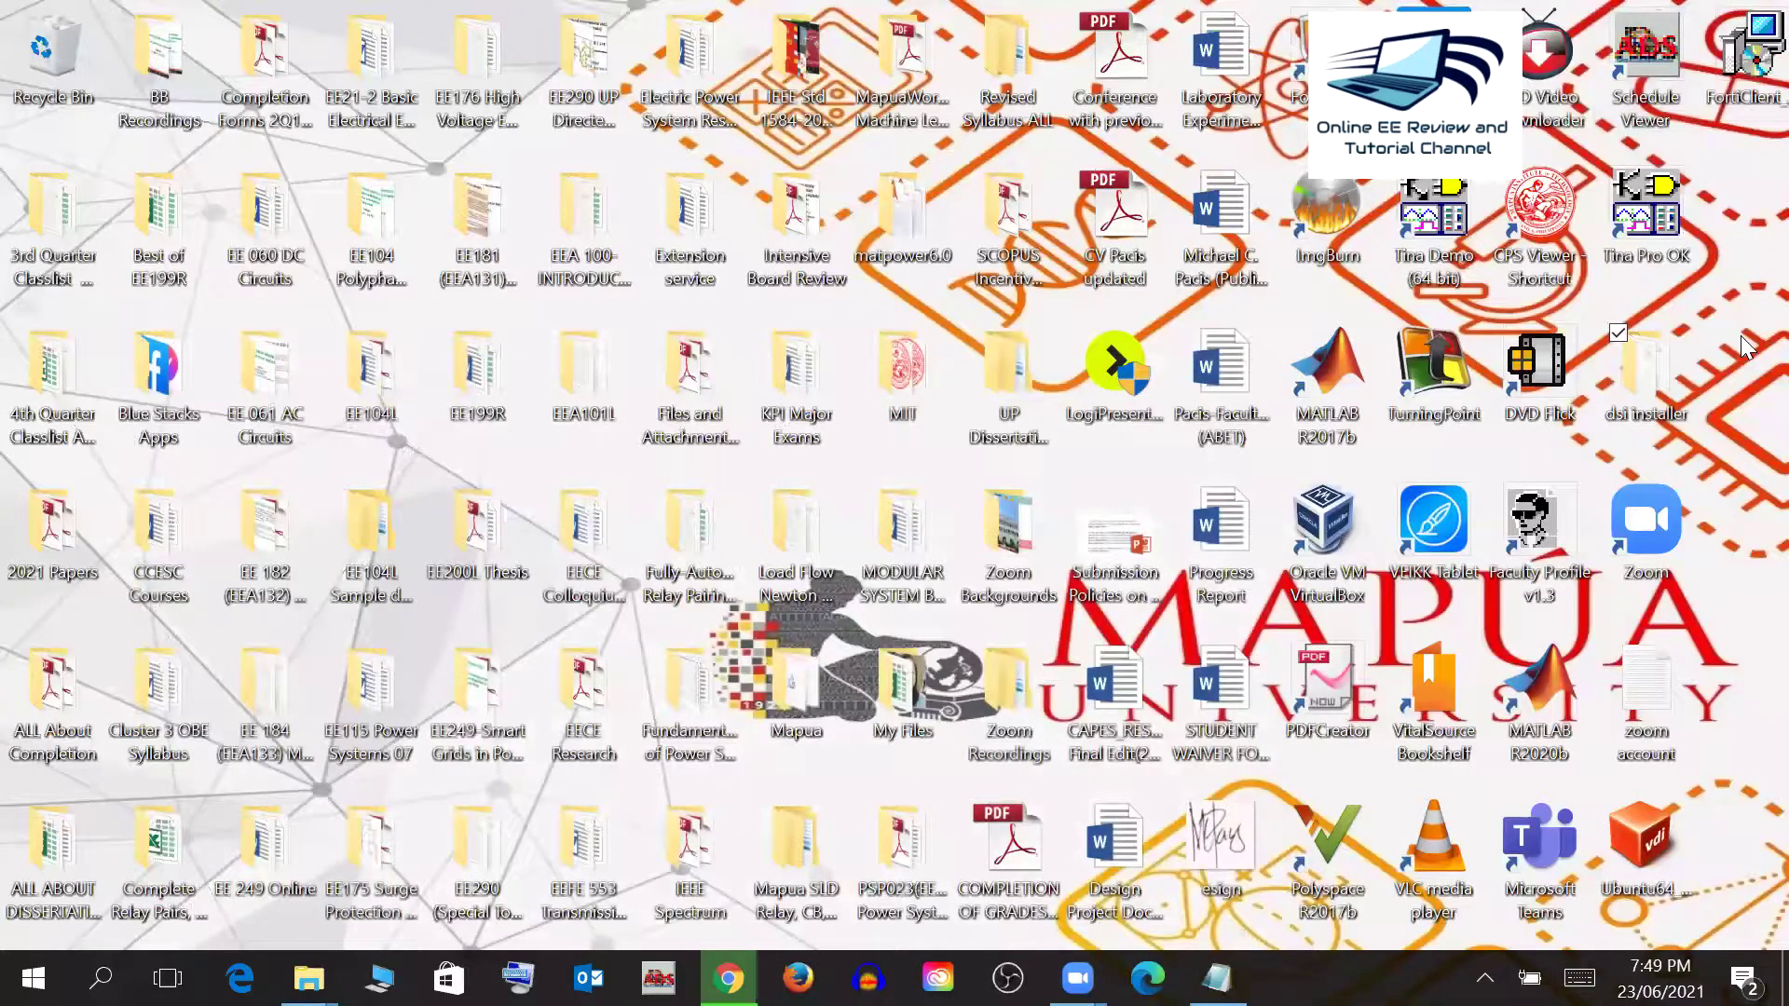
- Create a second desktop folder named 'nds'
{"action": "right_click", "coordinate": [1739, 338]}
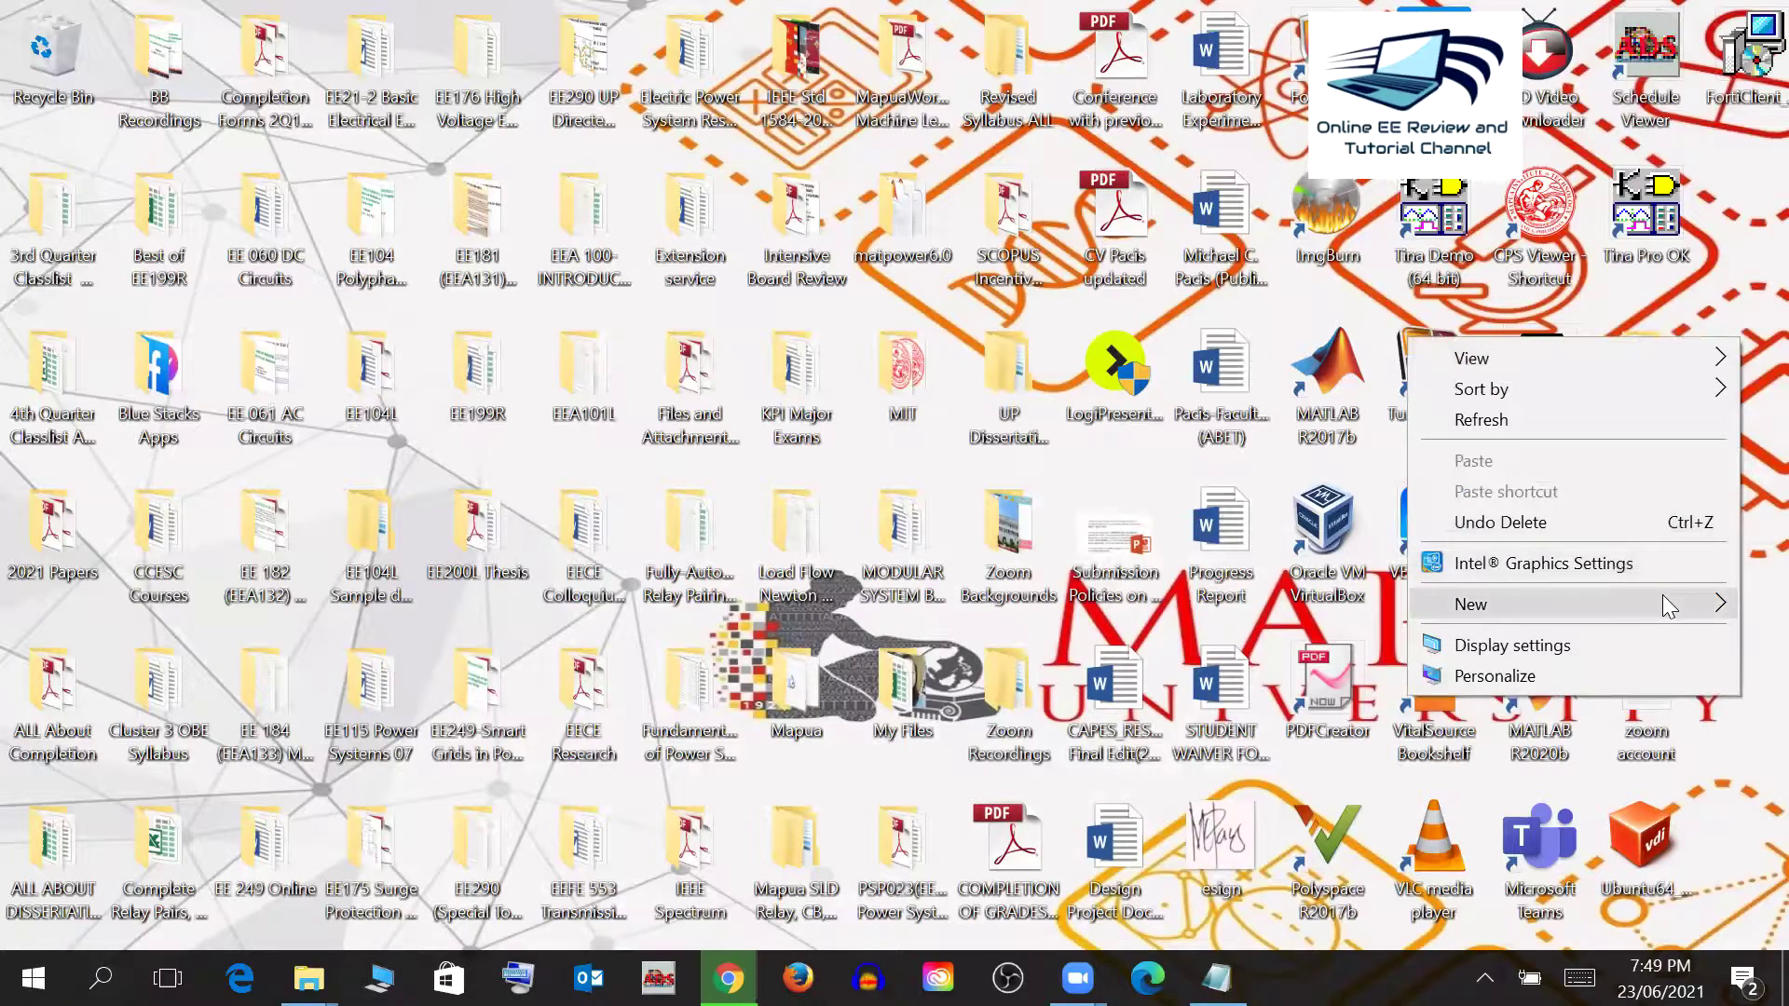
{"action": "mouse_move", "coordinate": [1662, 604]}
{"action": "left_click", "coordinate": [1310, 601]}
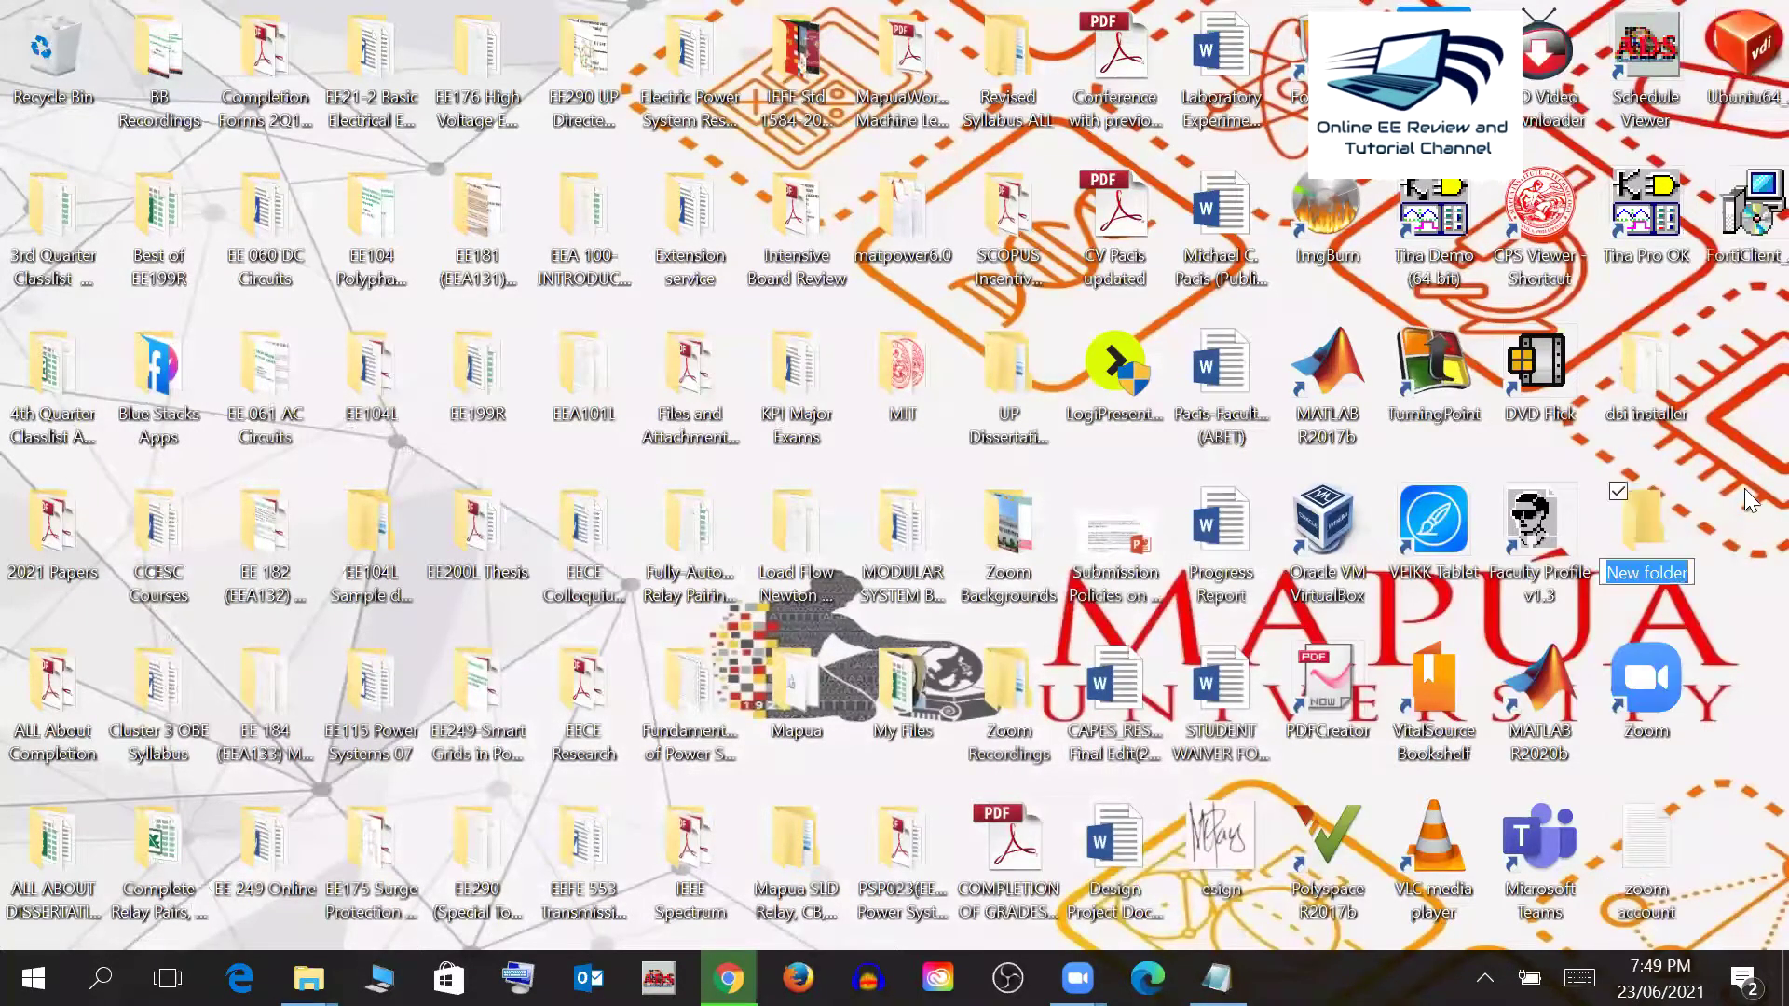
{"action": "key", "text": "BackSpace"}
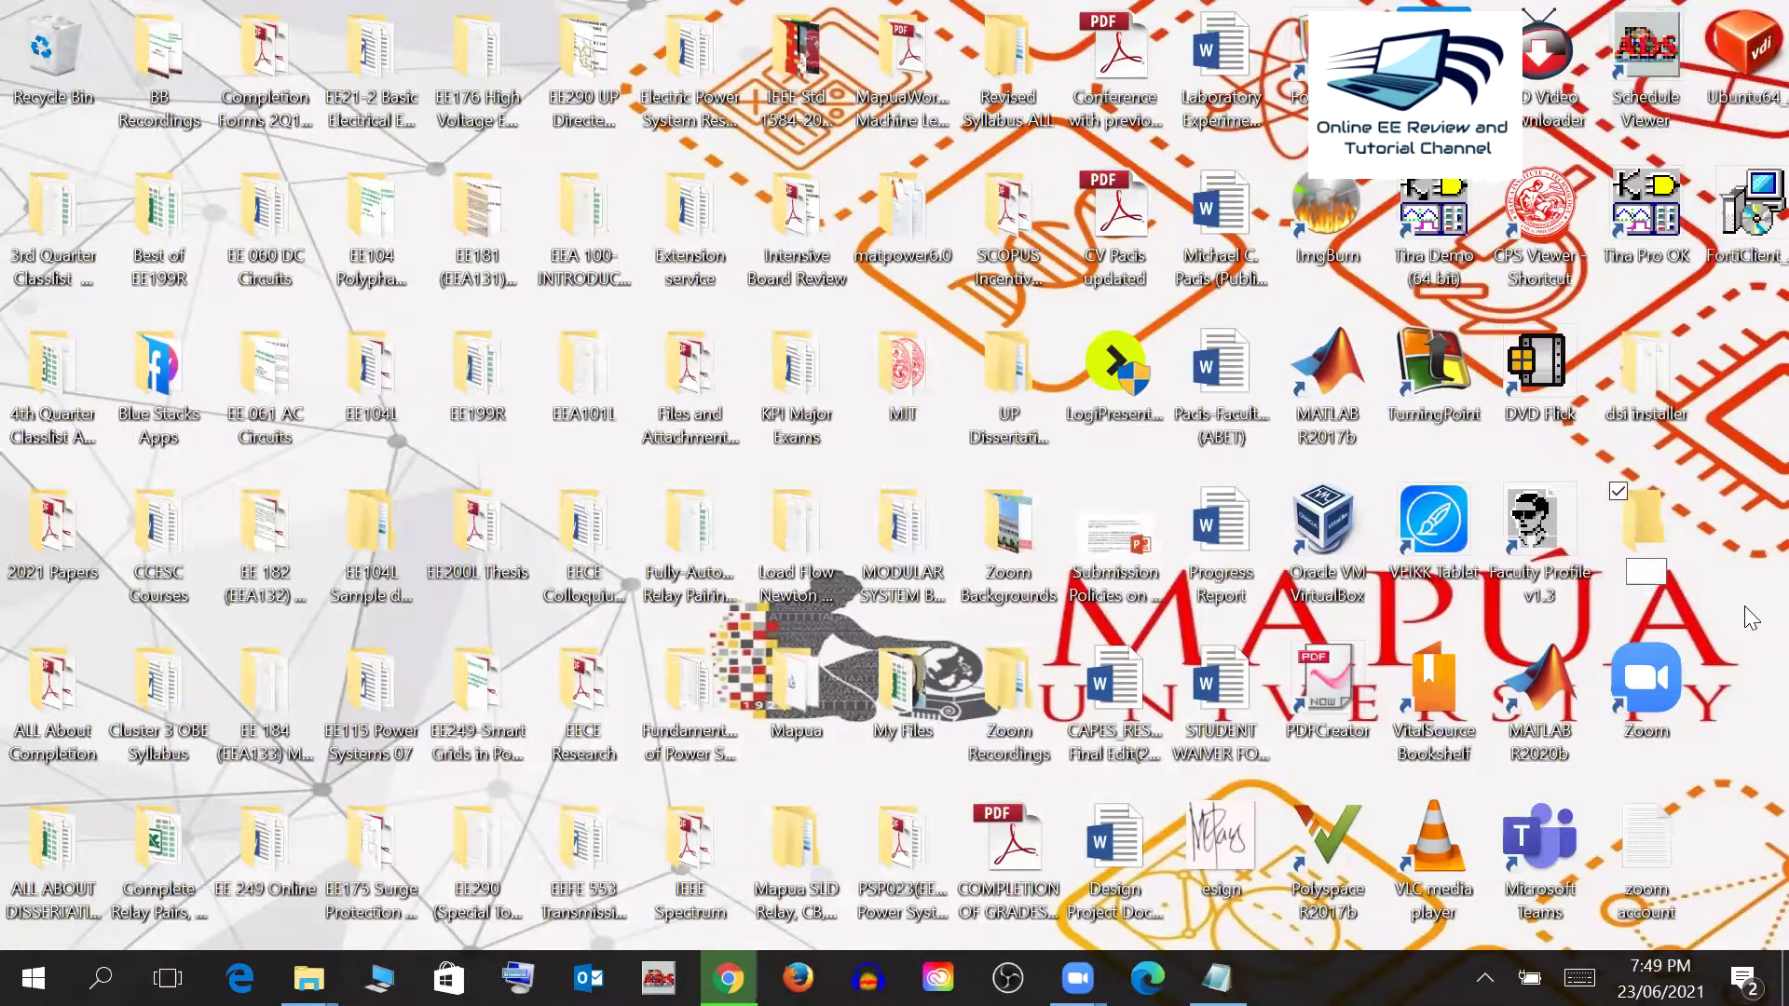
{"action": "type", "text": "nds"}
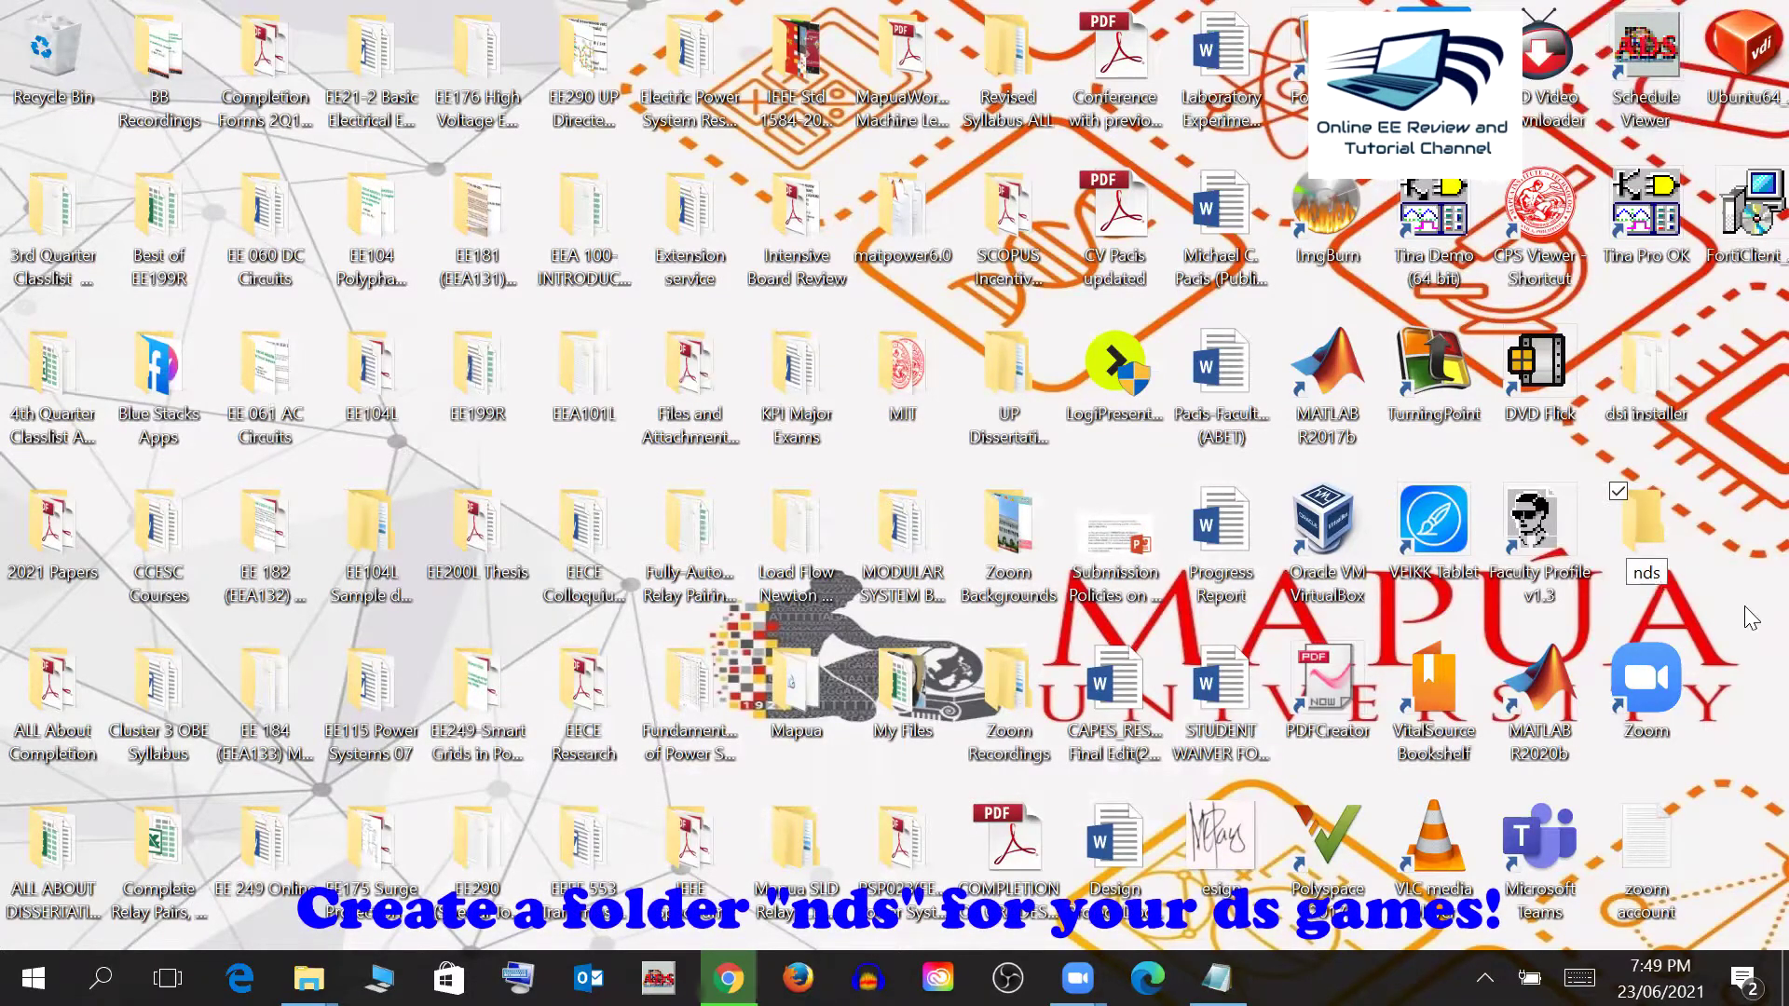
{"action": "key", "text": "Return"}
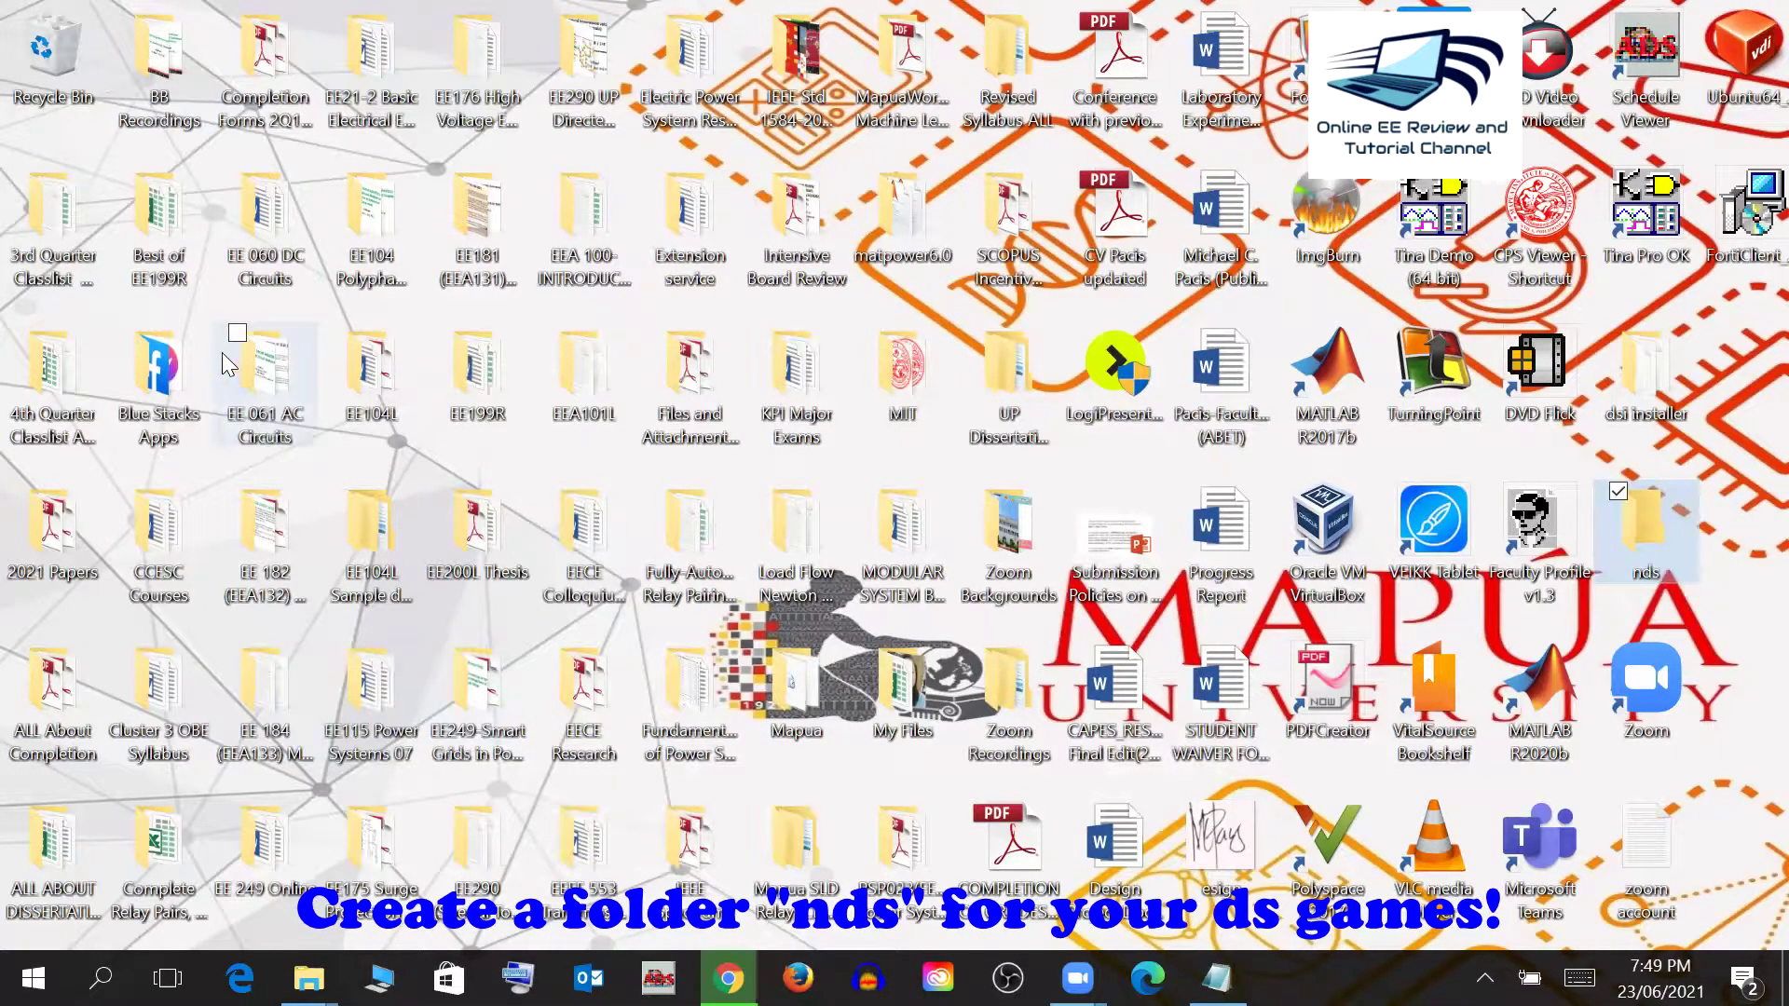
- Close the This PC window and bring back the USB DISK (E:) window
{"action": "left_click", "coordinate": [379, 977]}
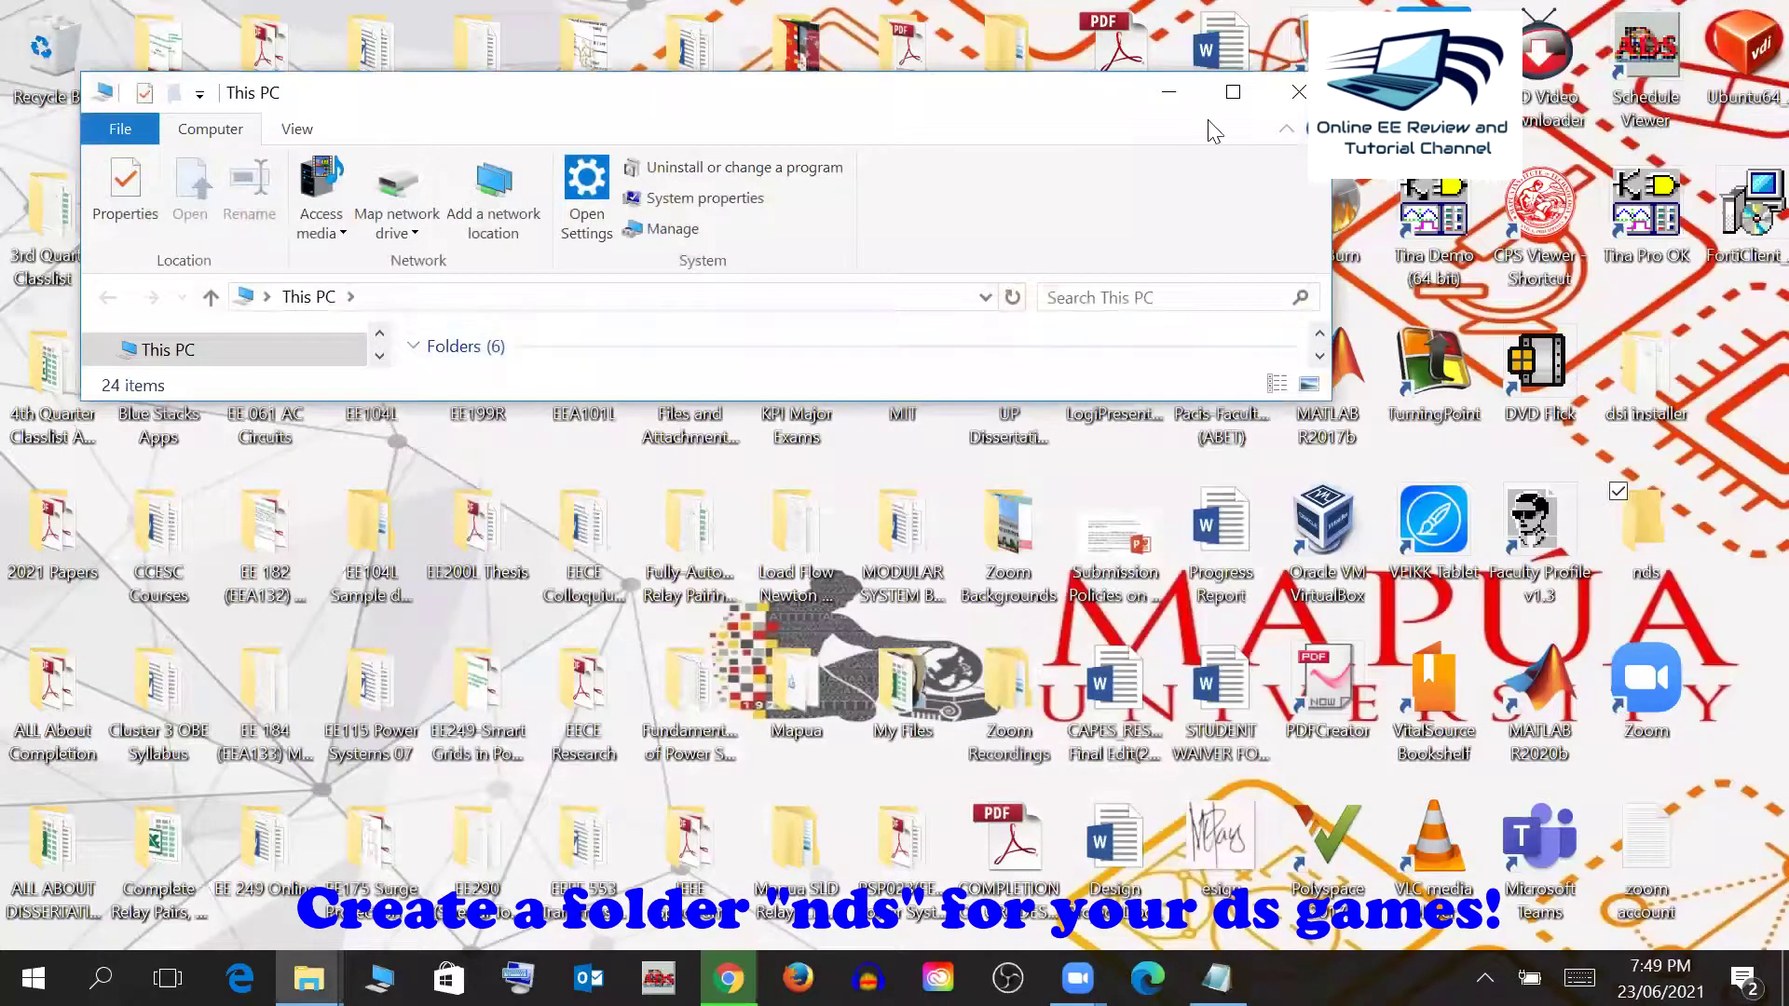
{"action": "left_click", "coordinate": [1298, 92]}
{"action": "mouse_move", "coordinate": [309, 978]}
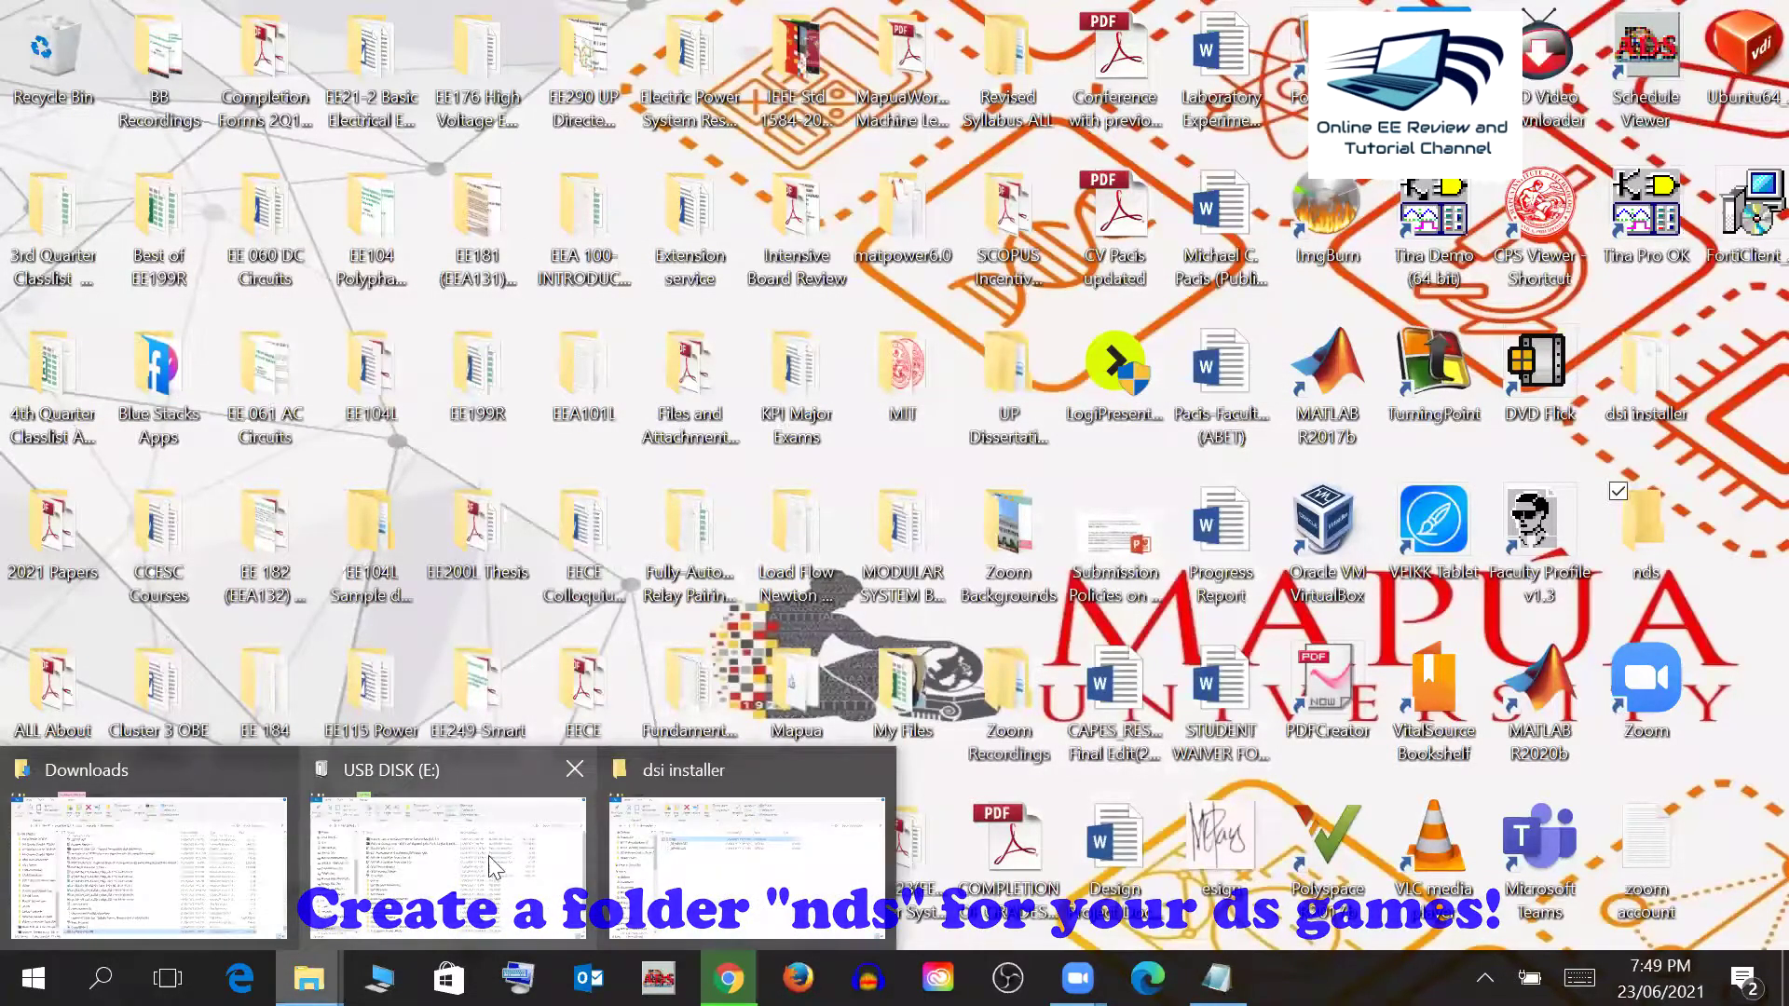
{"action": "left_click", "coordinate": [317, 871]}
- Select the Mario vs. Donkey Kong and Mario & Sonic archives, then open the nds folder full-screen
{"action": "left_click", "coordinate": [658, 341]}
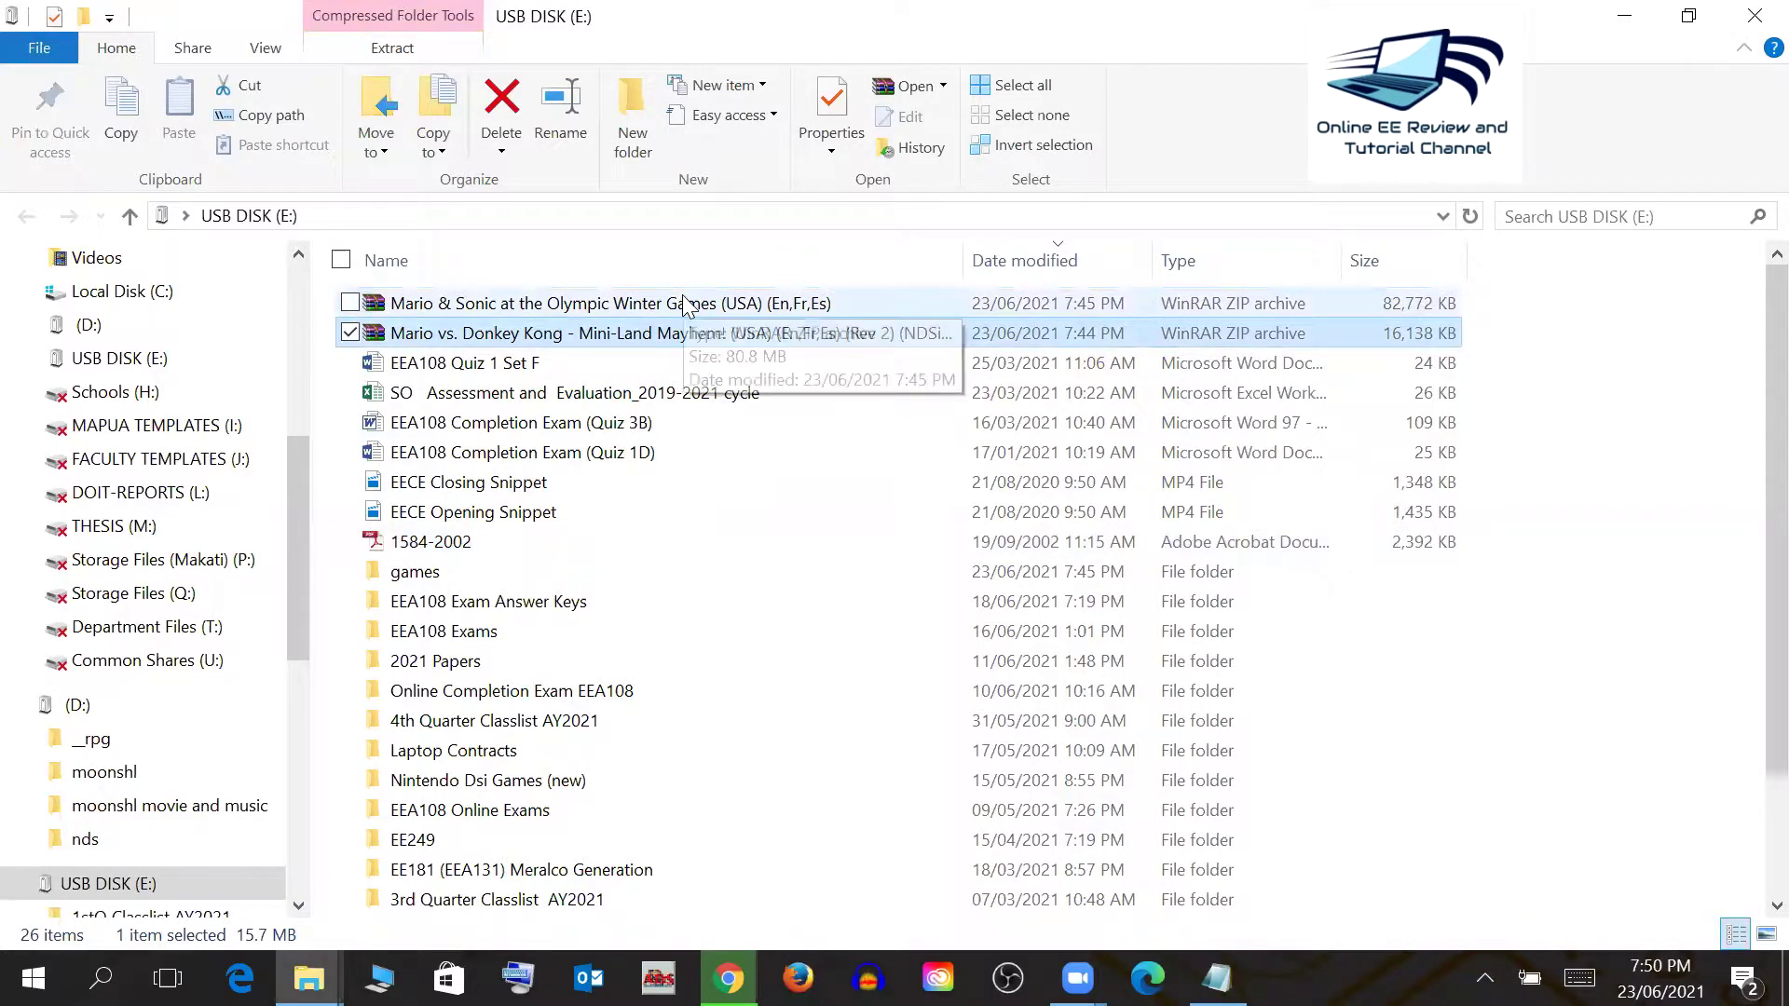
{"action": "left_click", "coordinate": [684, 304], "text": "ctrl"}
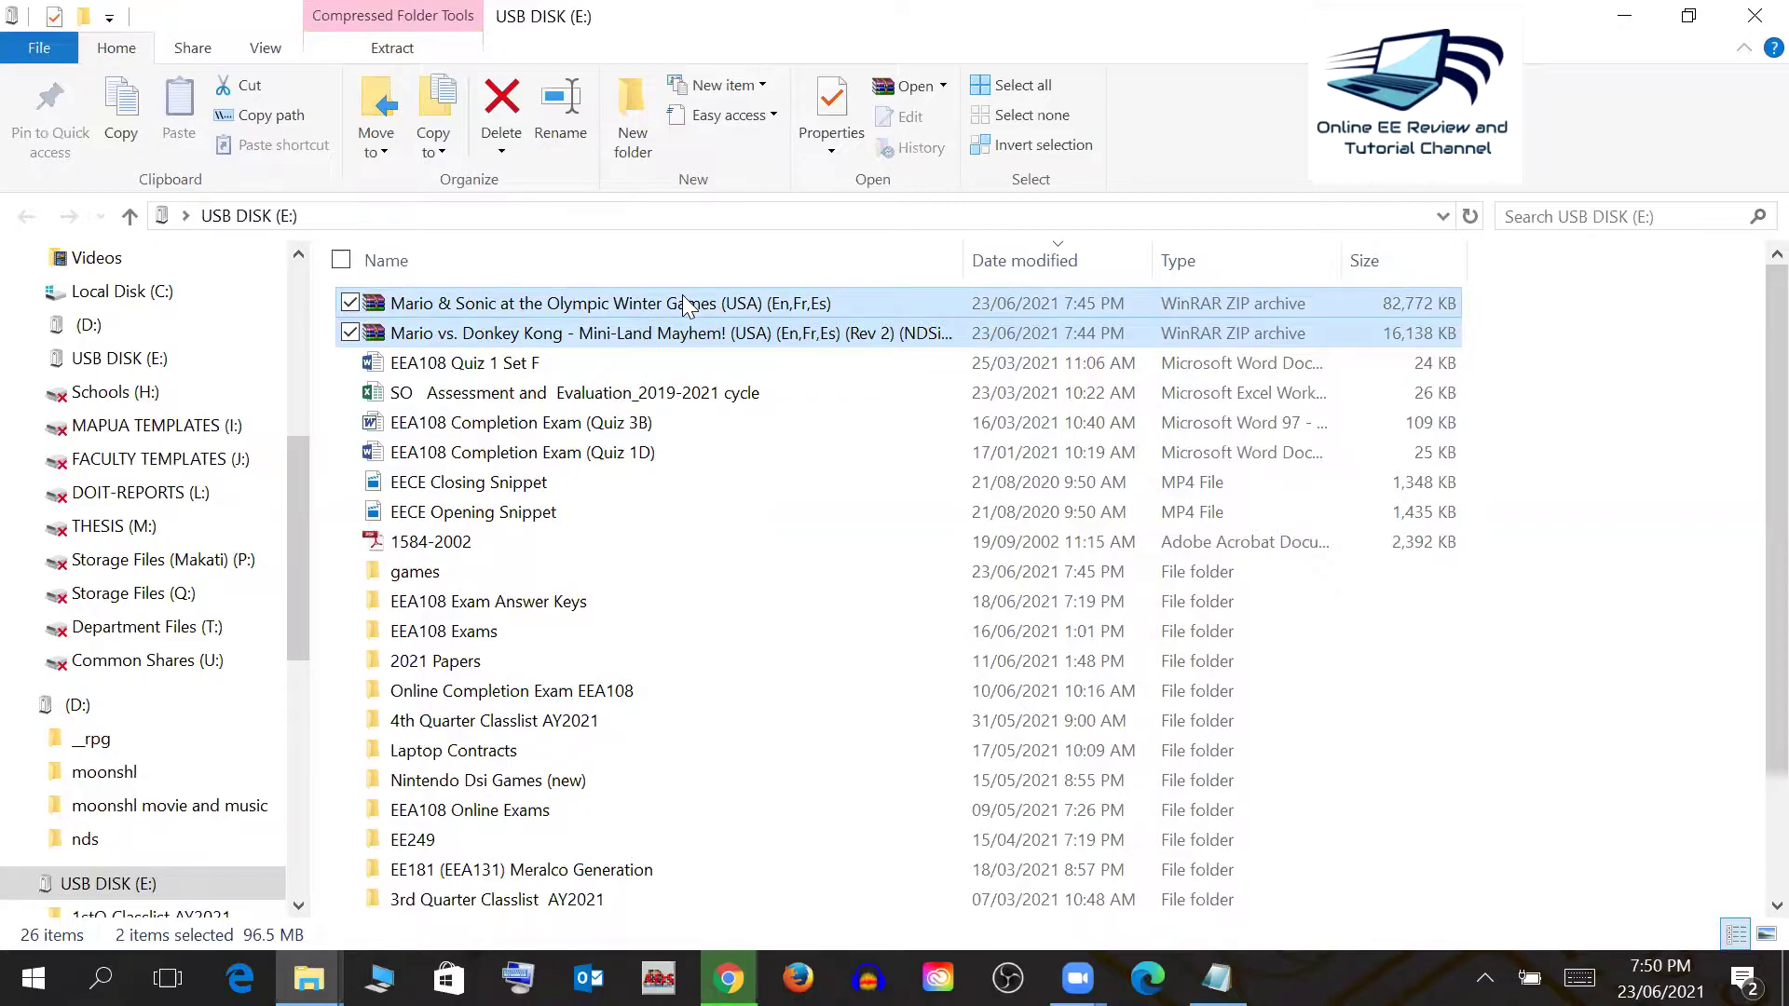
{"action": "left_click", "coordinate": [1624, 15]}
{"action": "double_click", "coordinate": [1647, 527]}
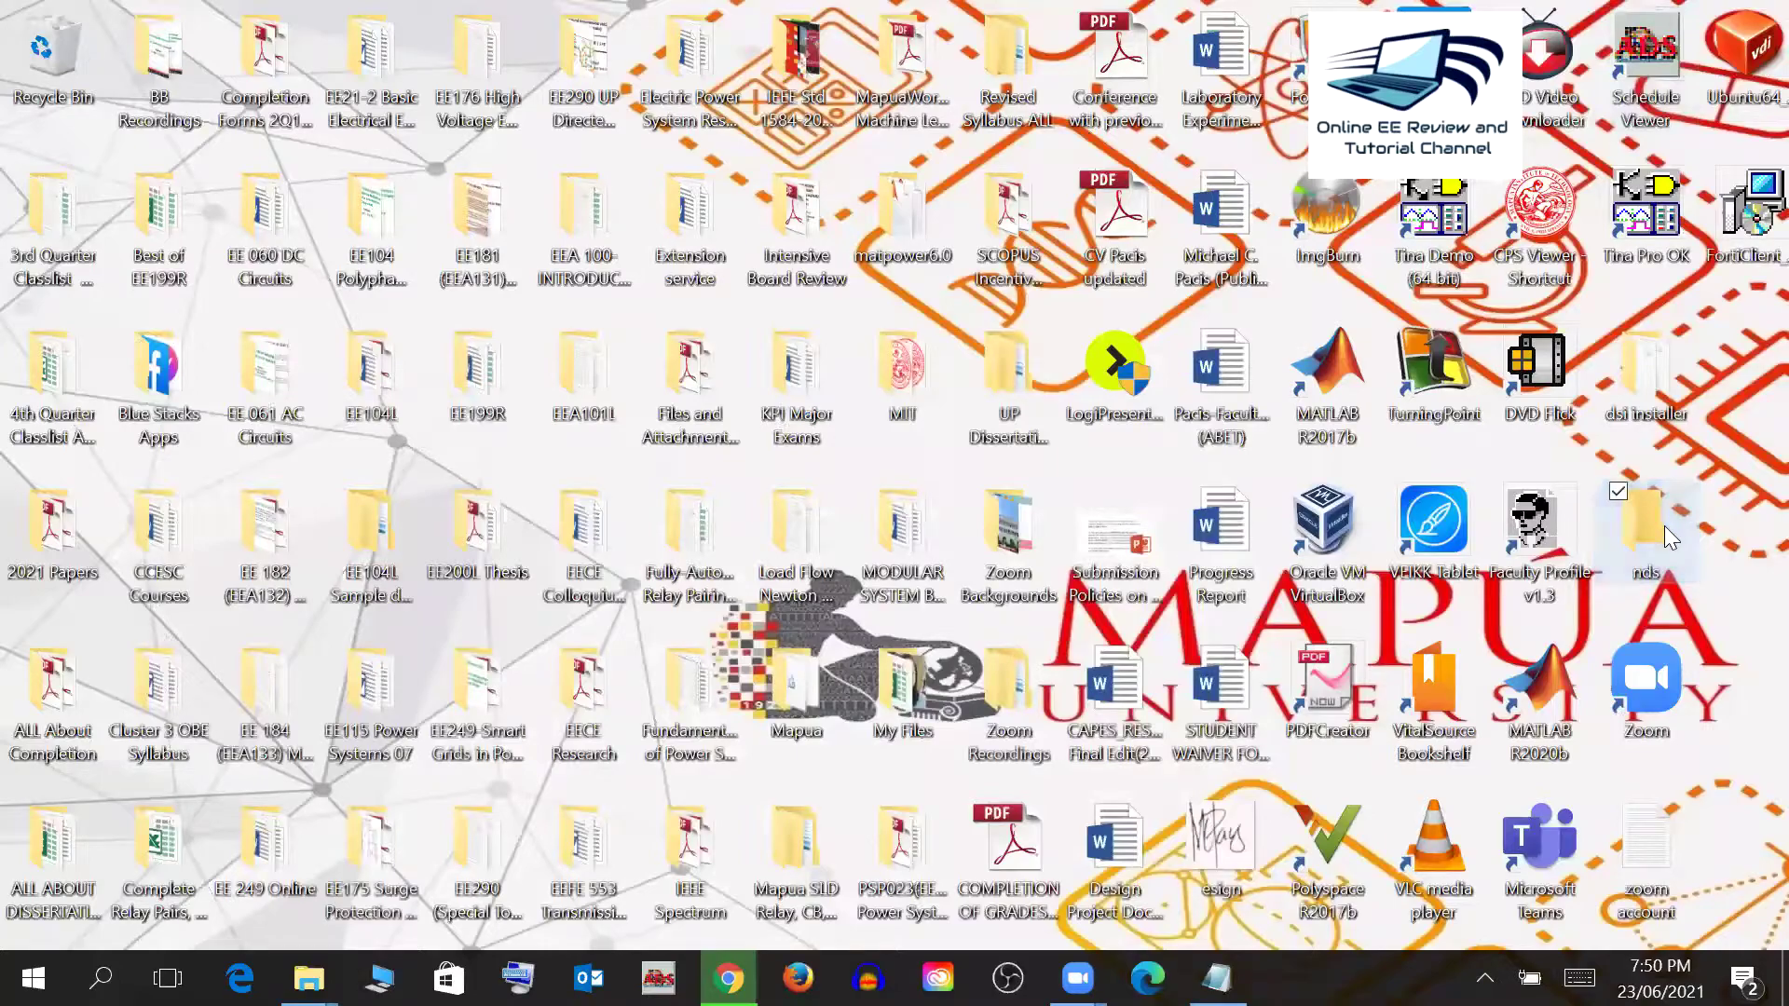
{"action": "left_click", "coordinate": [1268, 127]}
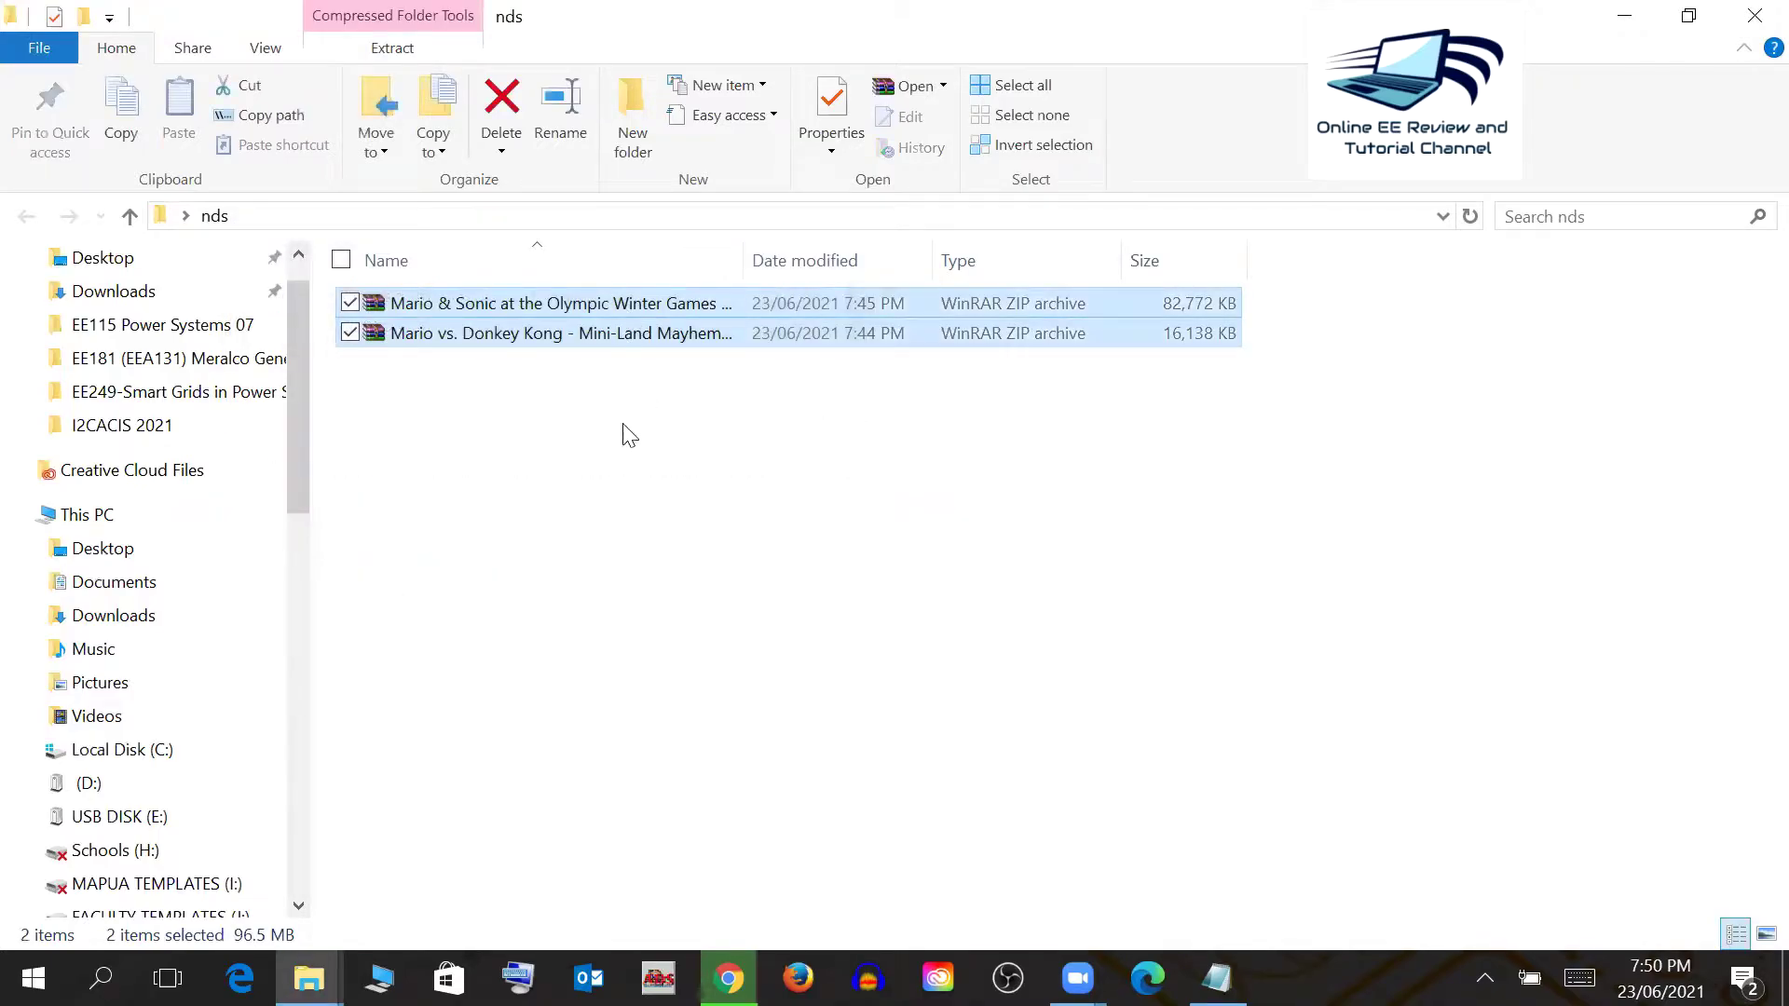
- Extract both Mario game archives with Extract Here inside the nds folder
{"action": "left_click", "coordinate": [622, 432]}
{"action": "left_click", "coordinate": [607, 315]}
{"action": "left_click", "coordinate": [620, 341], "text": "ctrl"}
{"action": "right_click", "coordinate": [615, 331]}
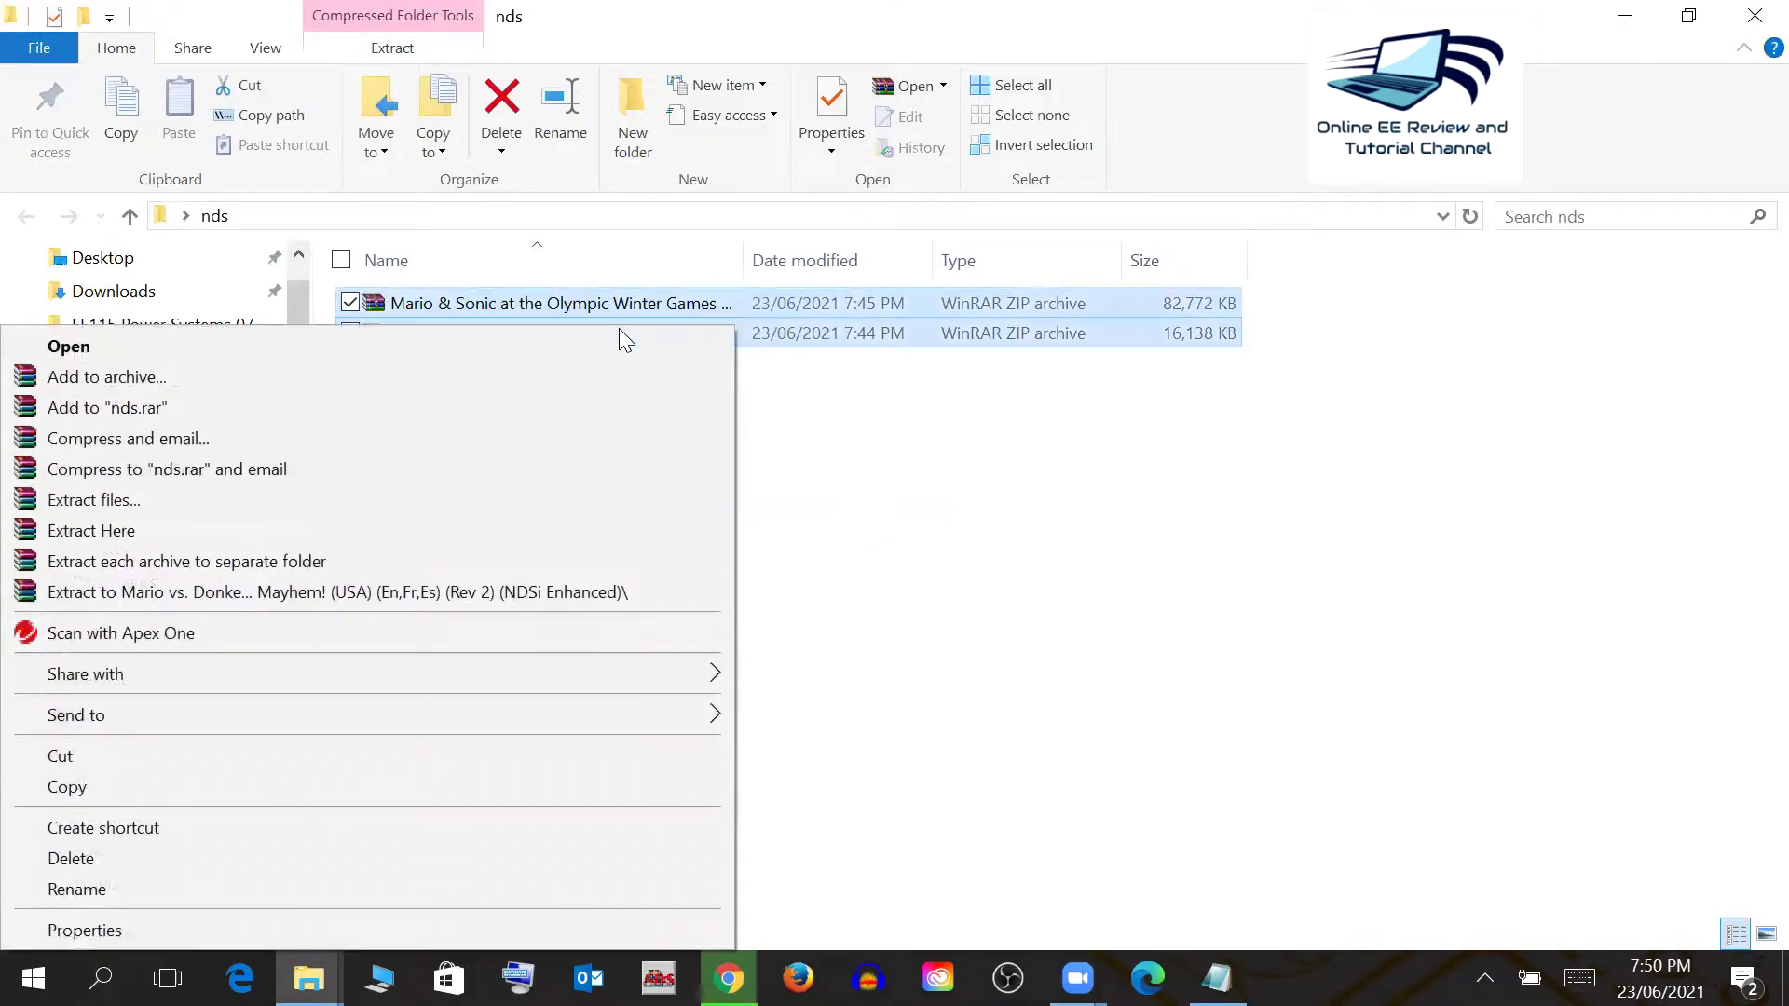
{"action": "left_click", "coordinate": [419, 520]}
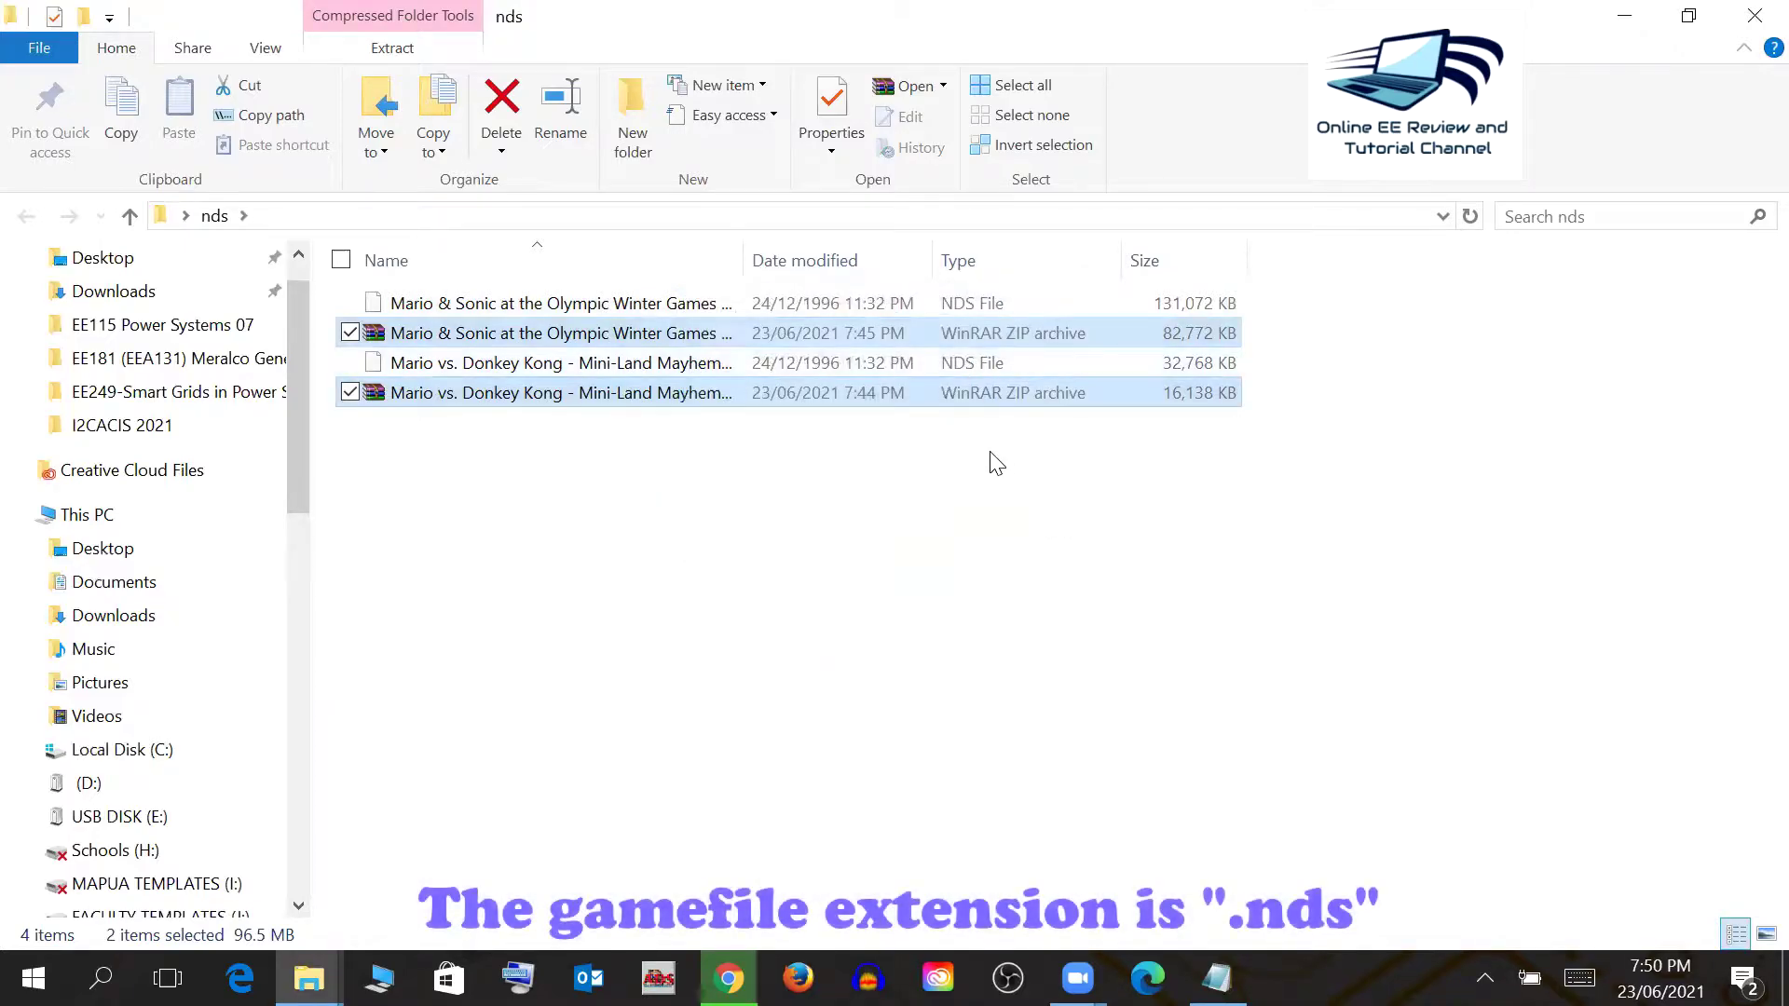
- Delete both ZIP archives and widen the Name column to show full names
{"action": "left_click", "coordinate": [1010, 330]}
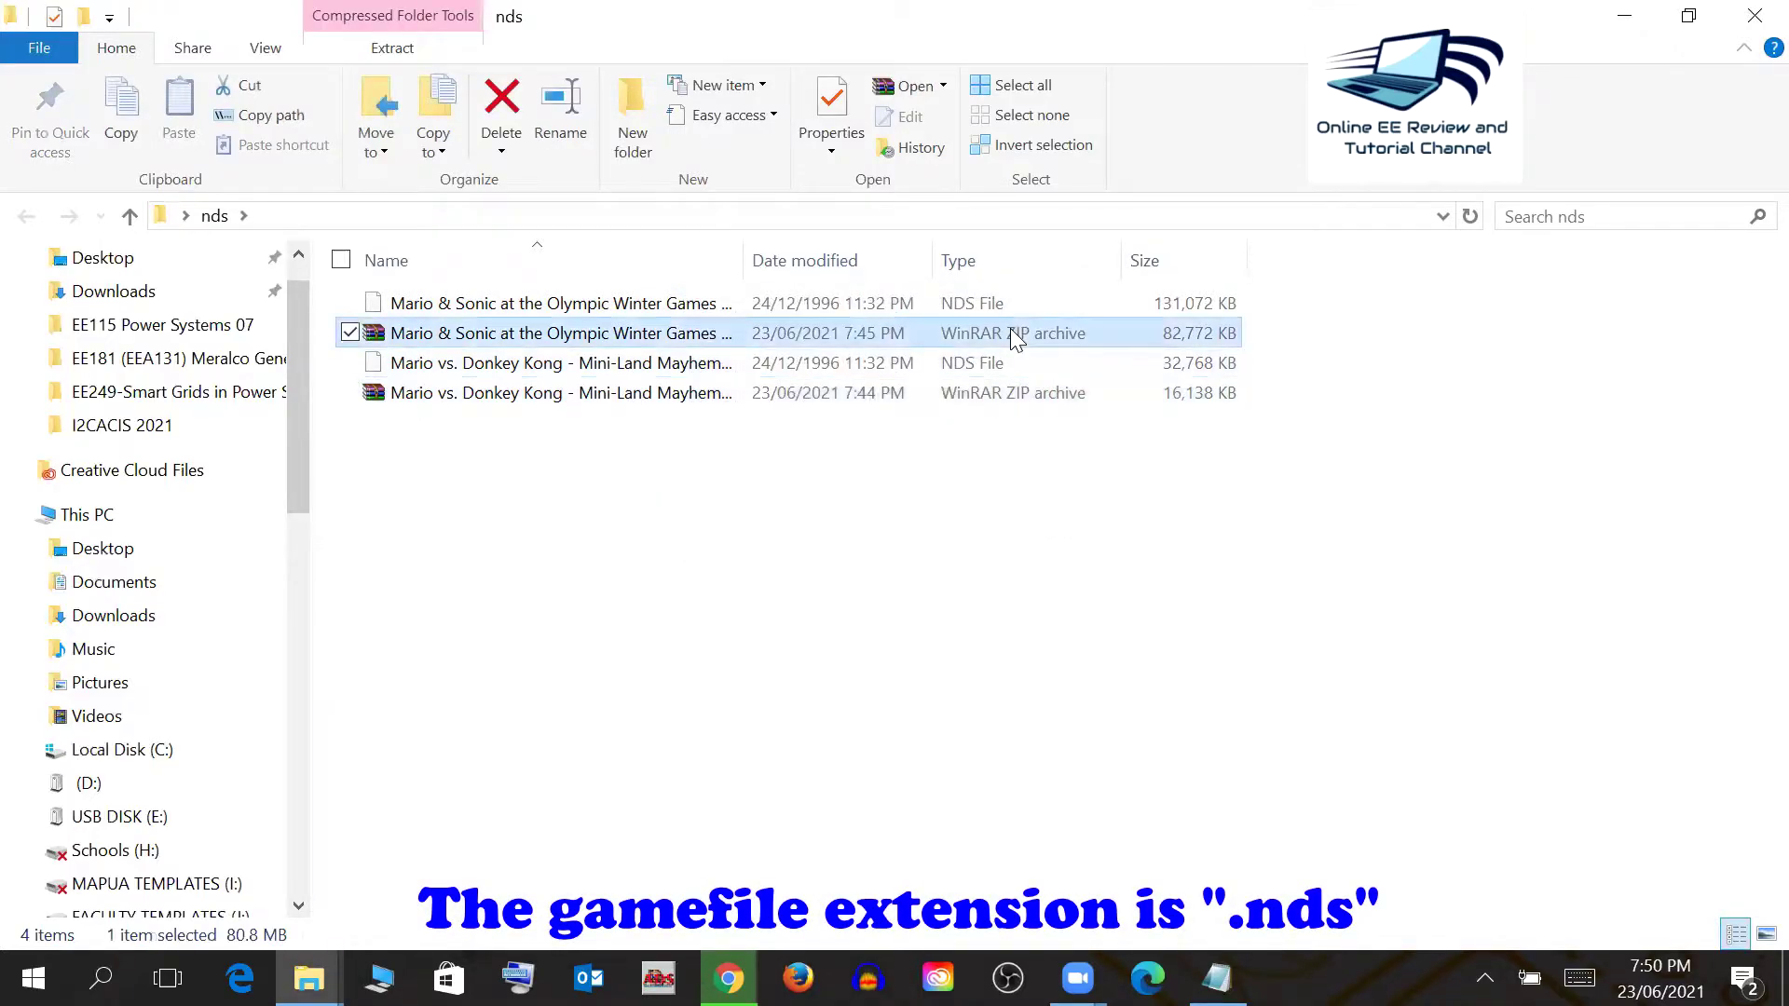
{"action": "left_click", "coordinate": [1010, 390], "text": "ctrl"}
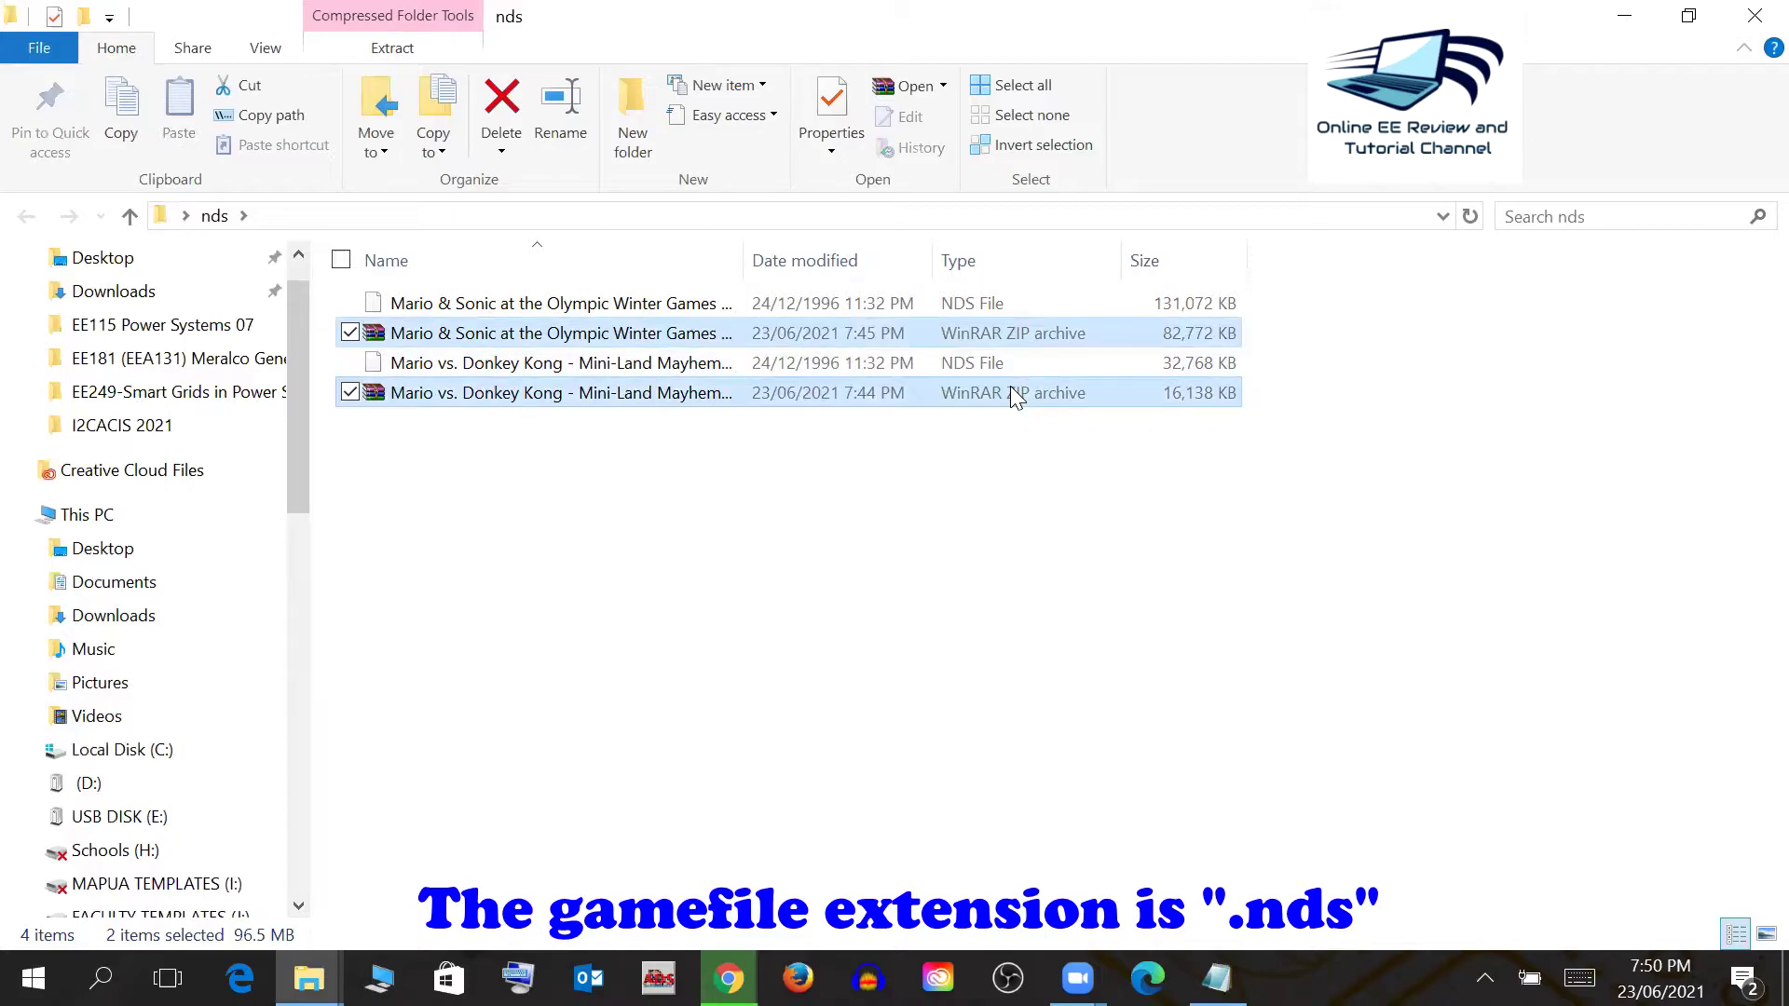
{"action": "key", "text": "Delete"}
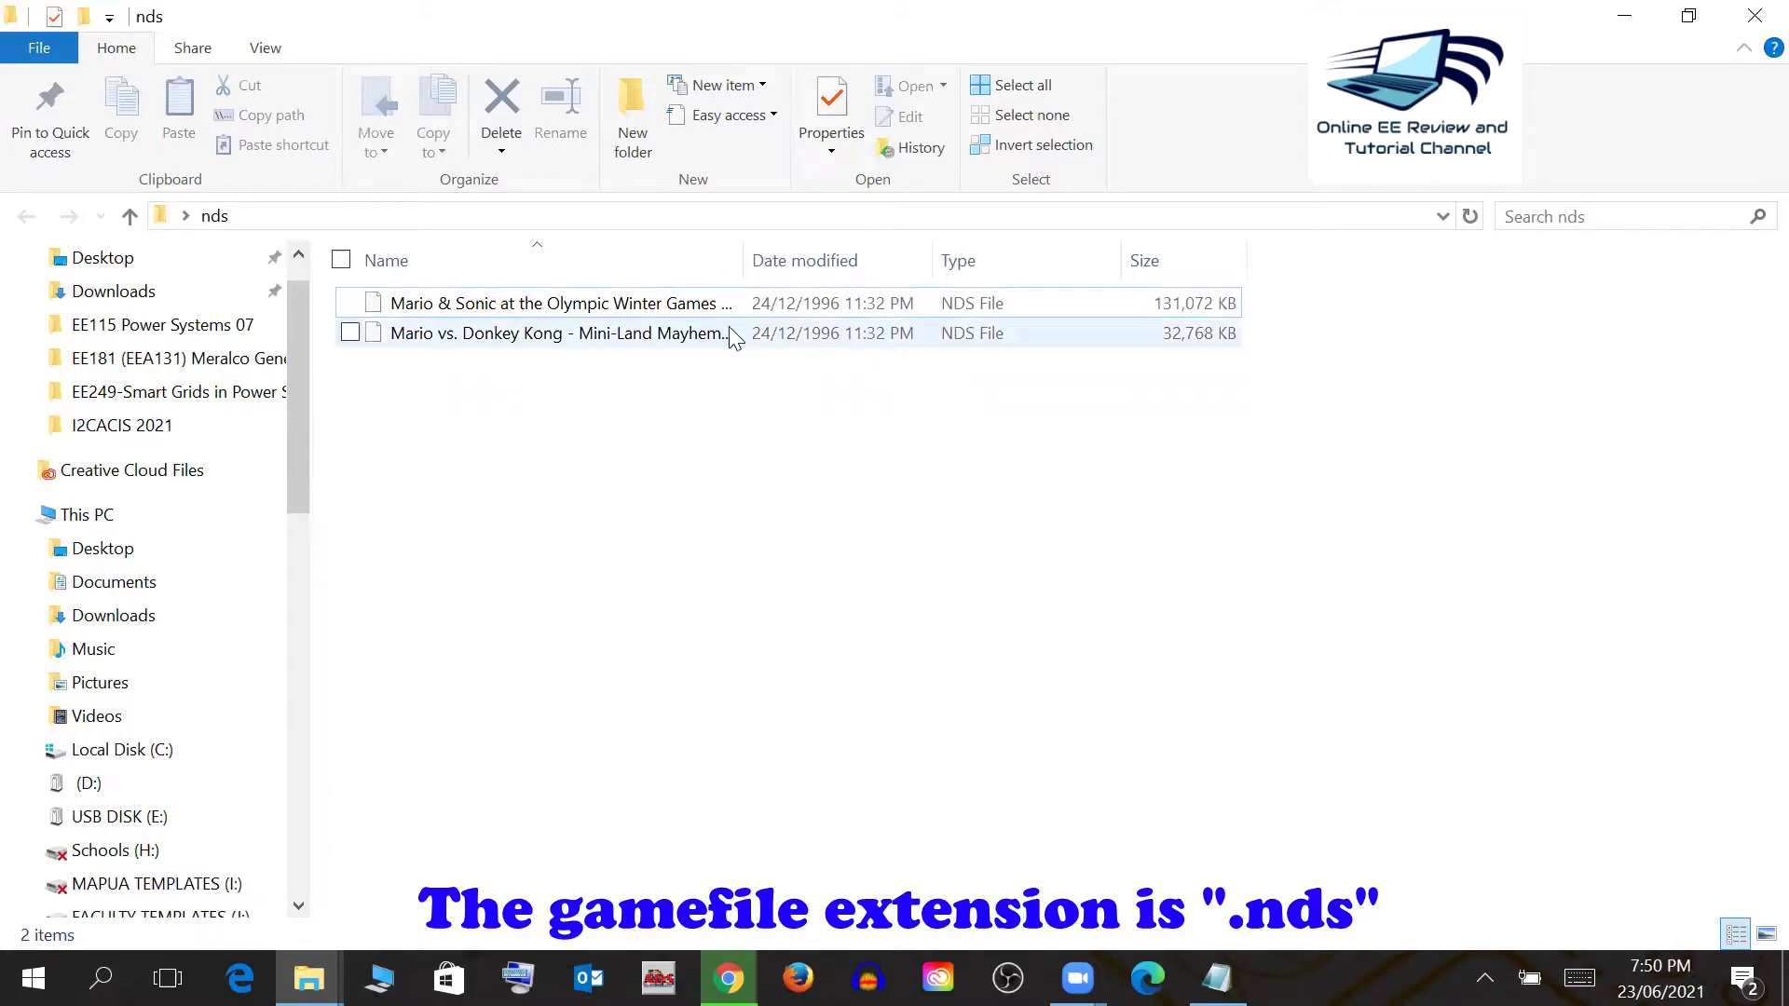
{"action": "left_click_drag", "start_coordinate": [753, 260], "coordinate": [1179, 260]}
{"action": "left_click", "coordinate": [1067, 340]}
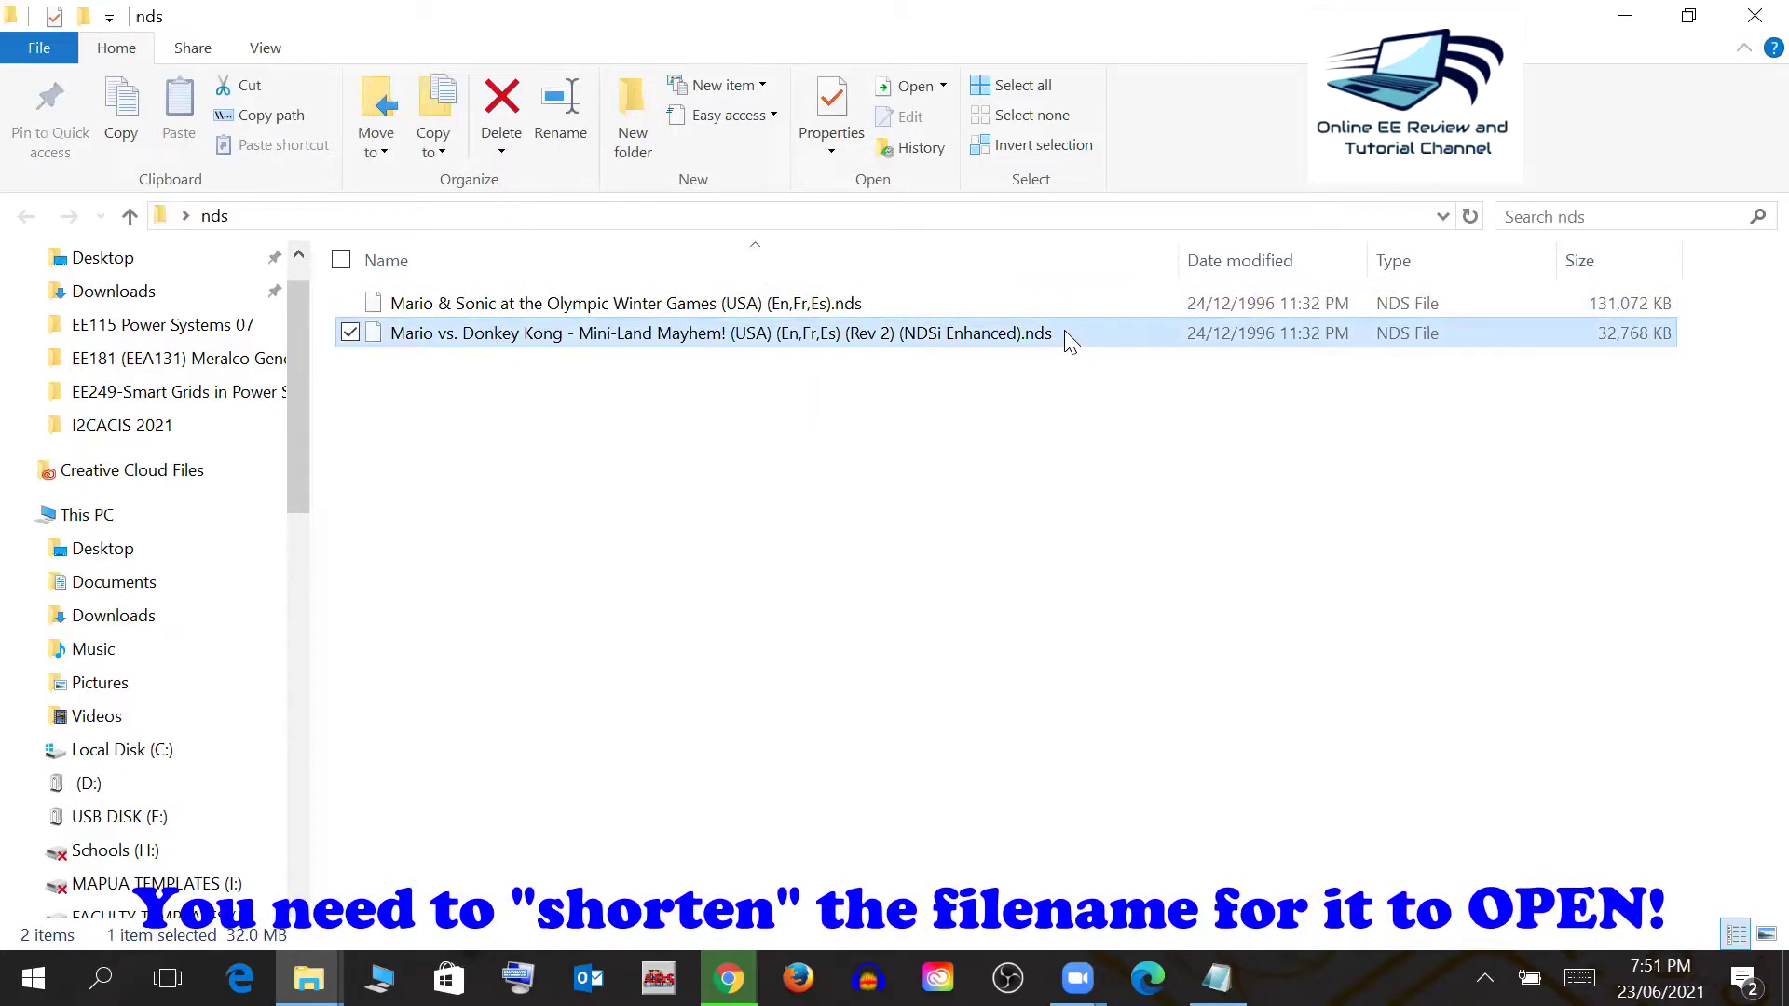
- Rename the game to 'Mario vs. Donkey Kong - Mini-Land Mayhem! (USA).nds', dropping language and revision tags
{"action": "key", "text": "F2"}
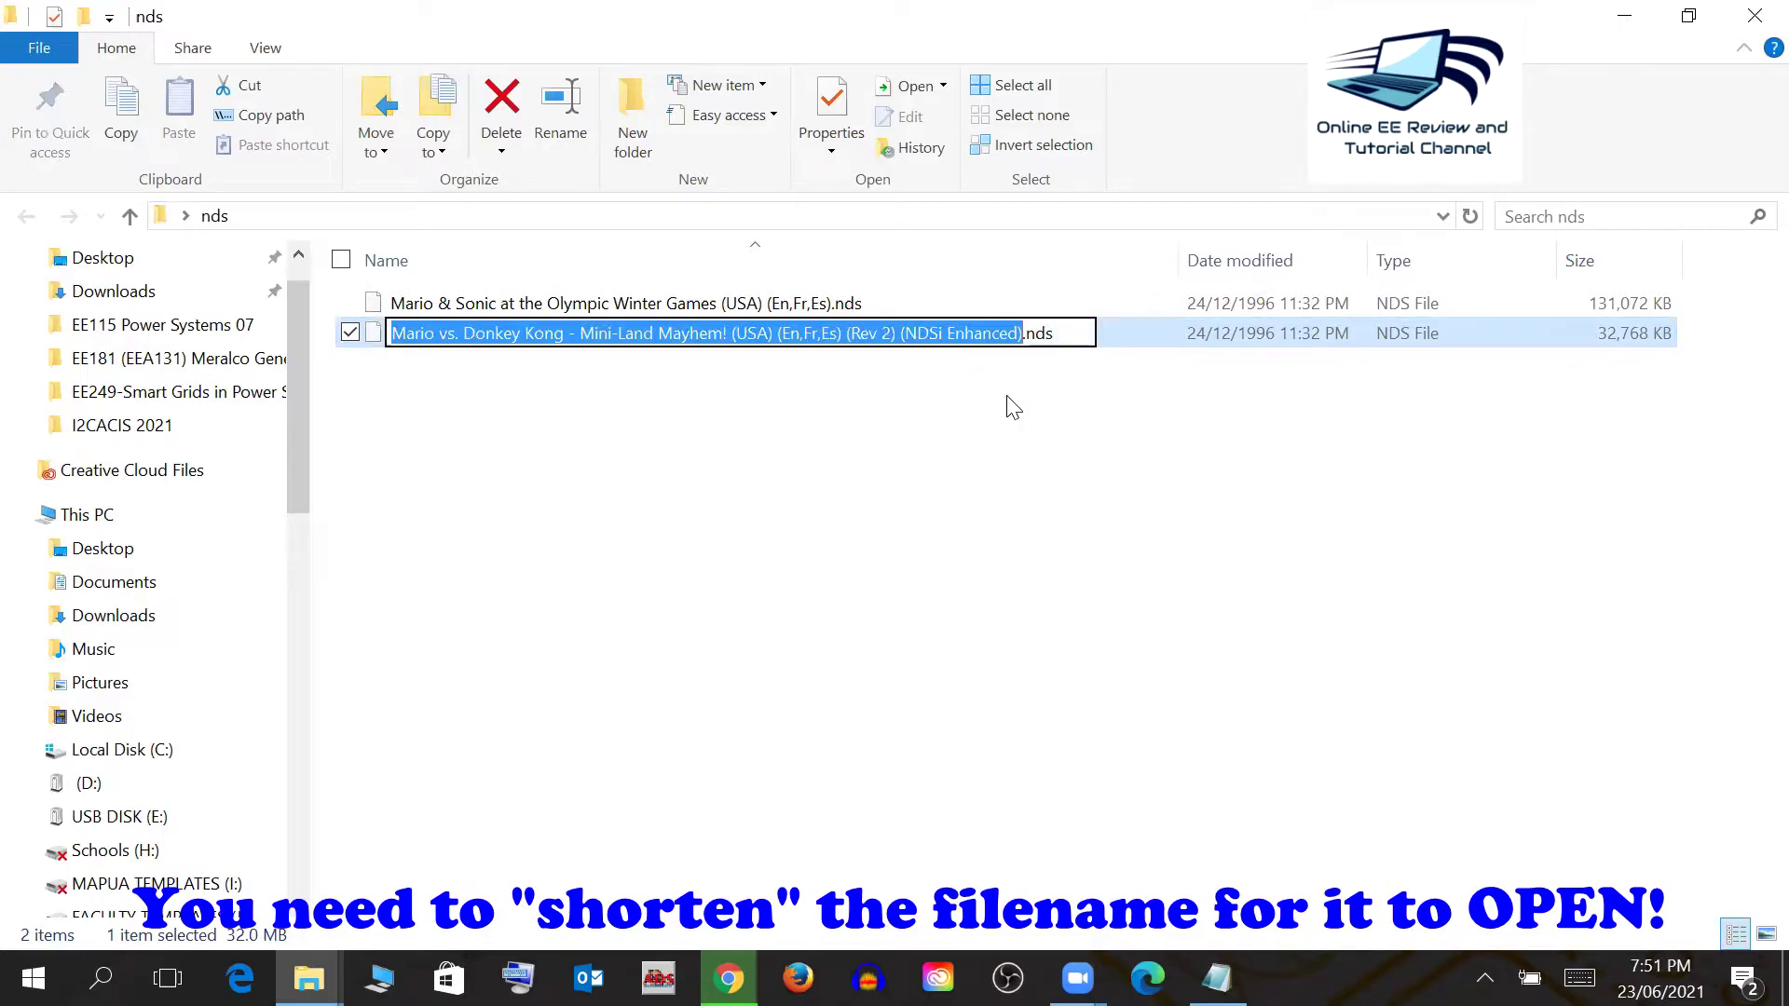
{"action": "left_click", "coordinate": [971, 408]}
{"action": "left_click", "coordinate": [614, 342]}
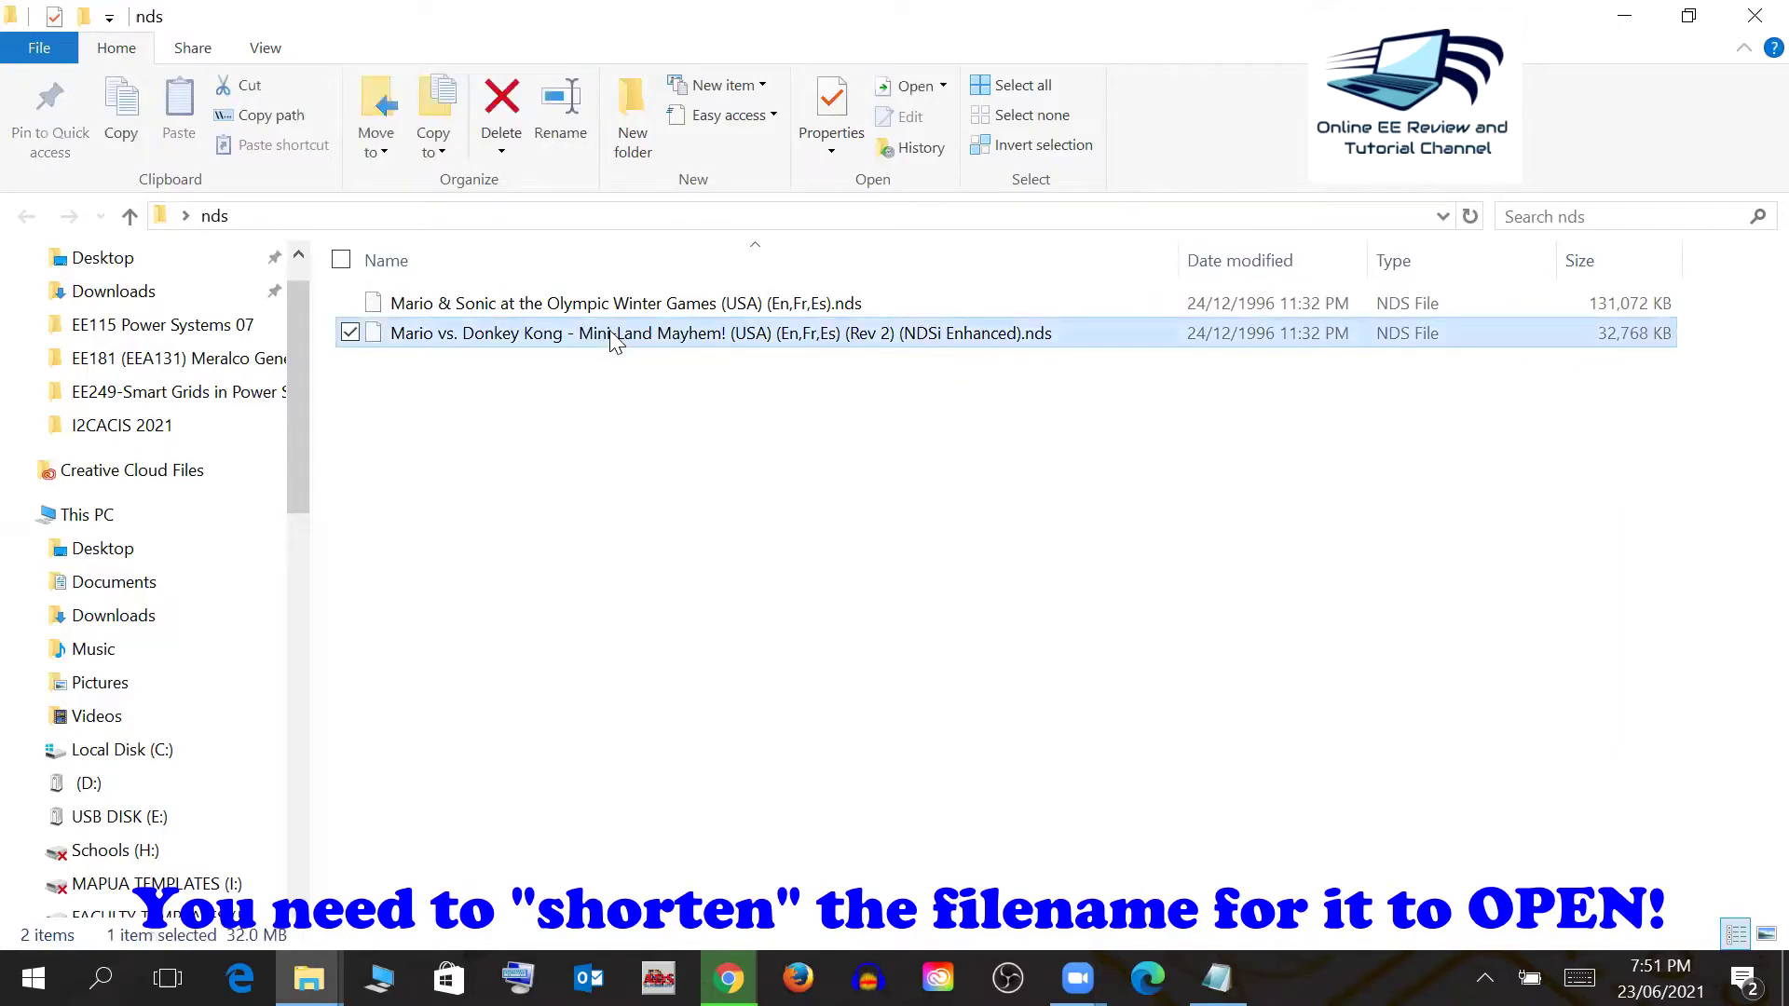
{"action": "key", "text": "F2"}
{"action": "left_click", "coordinate": [1018, 333]}
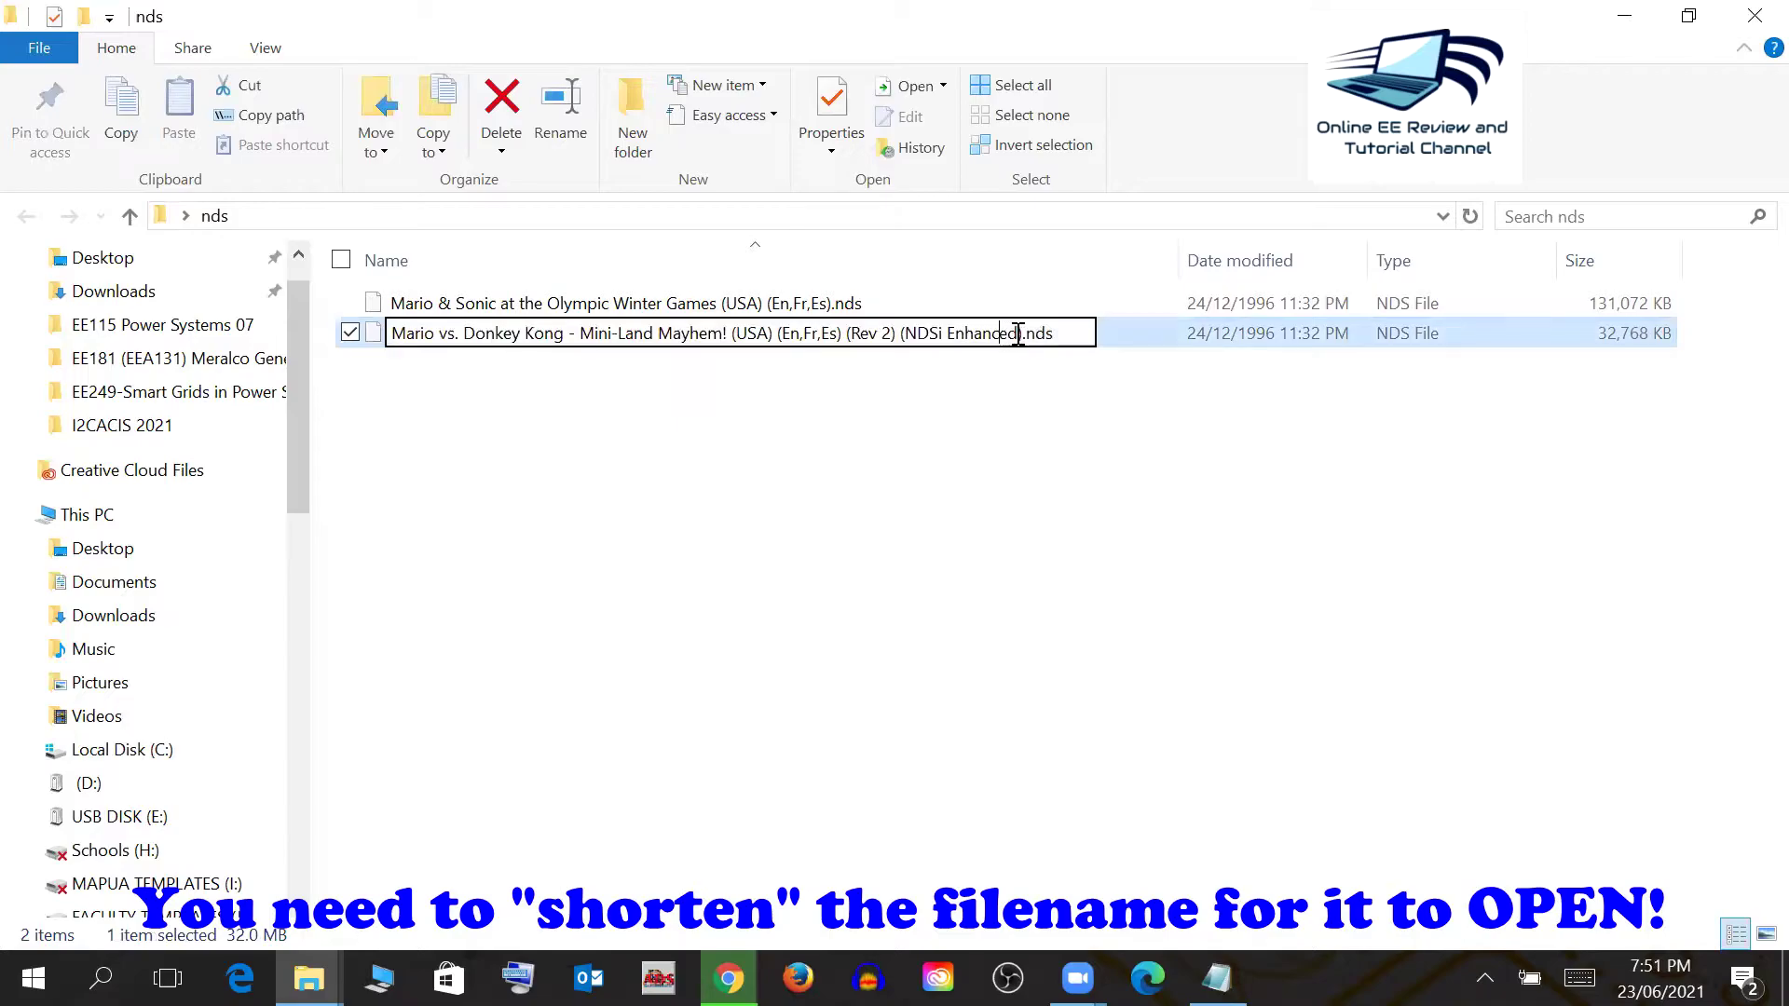
{"action": "key", "text": "BackSpace"}
{"action": "key", "text": "BackSpace"}
{"action": "key", "text": "BackSpace"}
{"action": "key", "text": "BackSpace"}
{"action": "key", "text": "BackSpace"}
{"action": "key", "text": "BackSpace"}
{"action": "key", "text": "BackSpace"}
{"action": "key", "text": "BackSpace"}
{"action": "key", "text": "BackSpace"}
{"action": "key", "text": "BackSpace"}
{"action": "key", "text": "BackSpace"}
{"action": "key", "text": "BackSpace"}
{"action": "key", "text": "BackSpace"}
{"action": "key", "text": "BackSpace"}
{"action": "key", "text": "BackSpace"}
{"action": "key", "text": "BackSpace"}
{"action": "key", "text": "BackSpace"}
{"action": "key", "text": "BackSpace"}
{"action": "key", "text": "BackSpace"}
{"action": "key", "text": "BackSpace"}
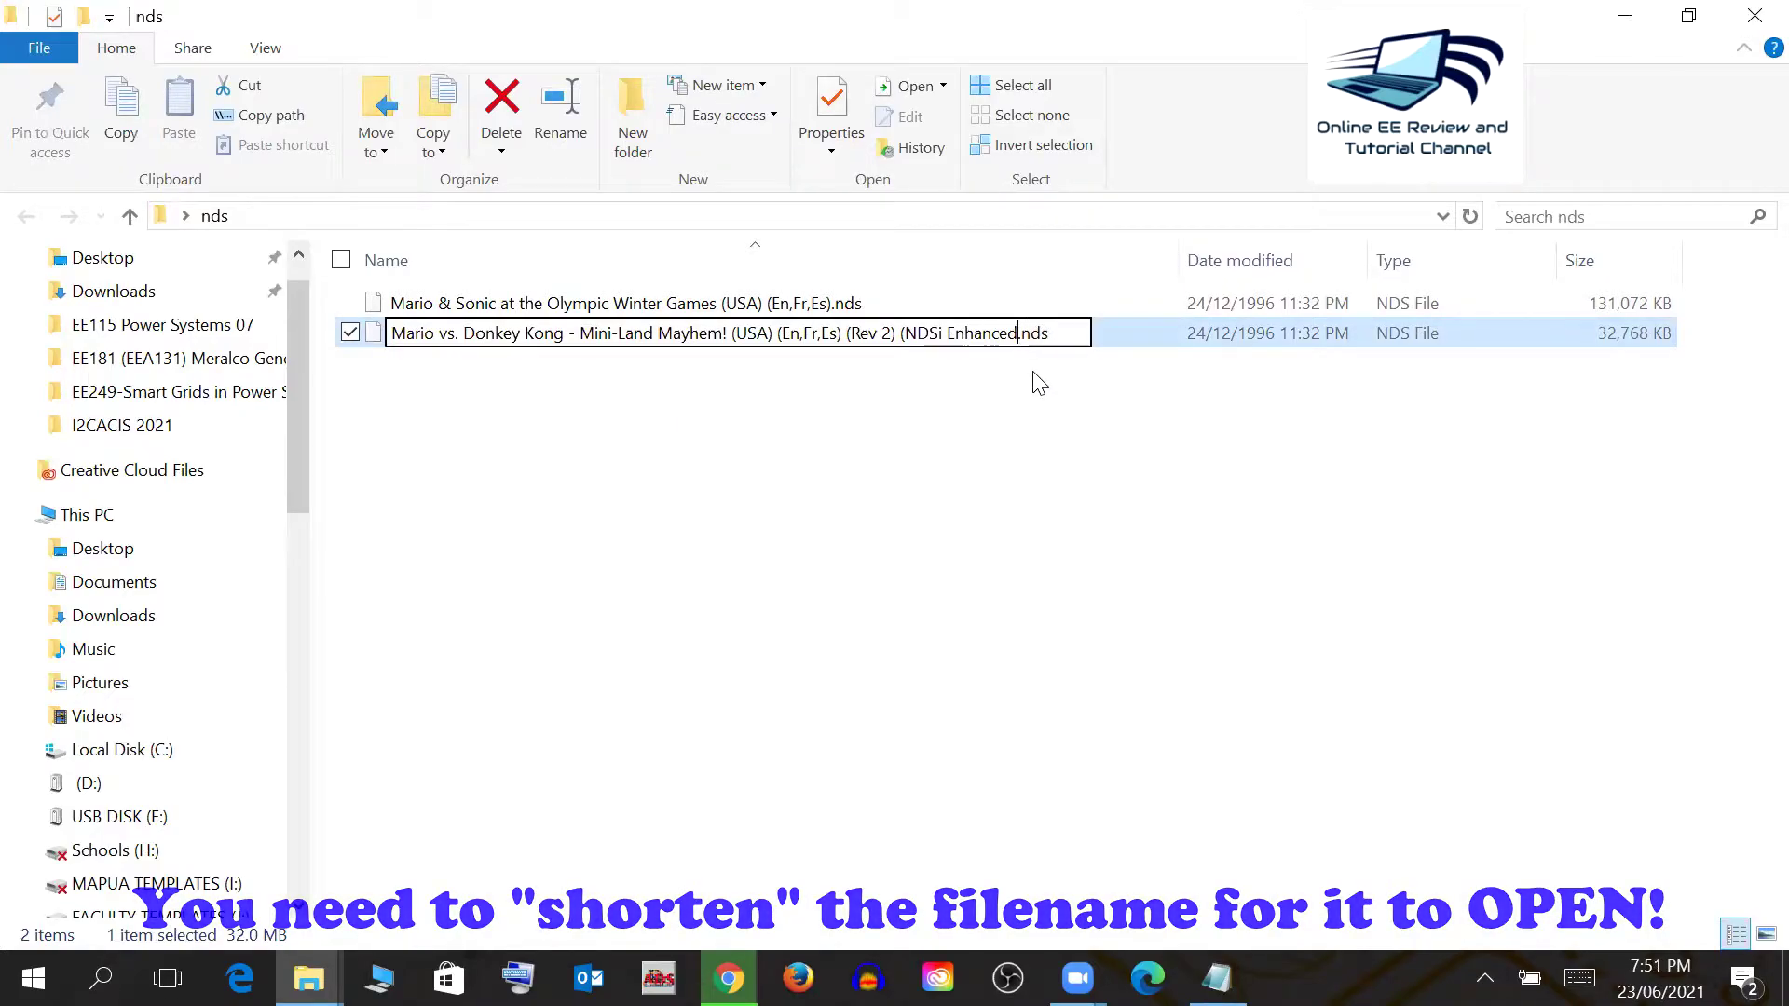
{"action": "key", "text": "BackSpace"}
{"action": "key", "text": "BackSpace"}
{"action": "key", "text": "BackSpace"}
{"action": "key", "text": "BackSpace"}
{"action": "key", "text": "BackSpace"}
{"action": "key", "text": "BackSpace"}
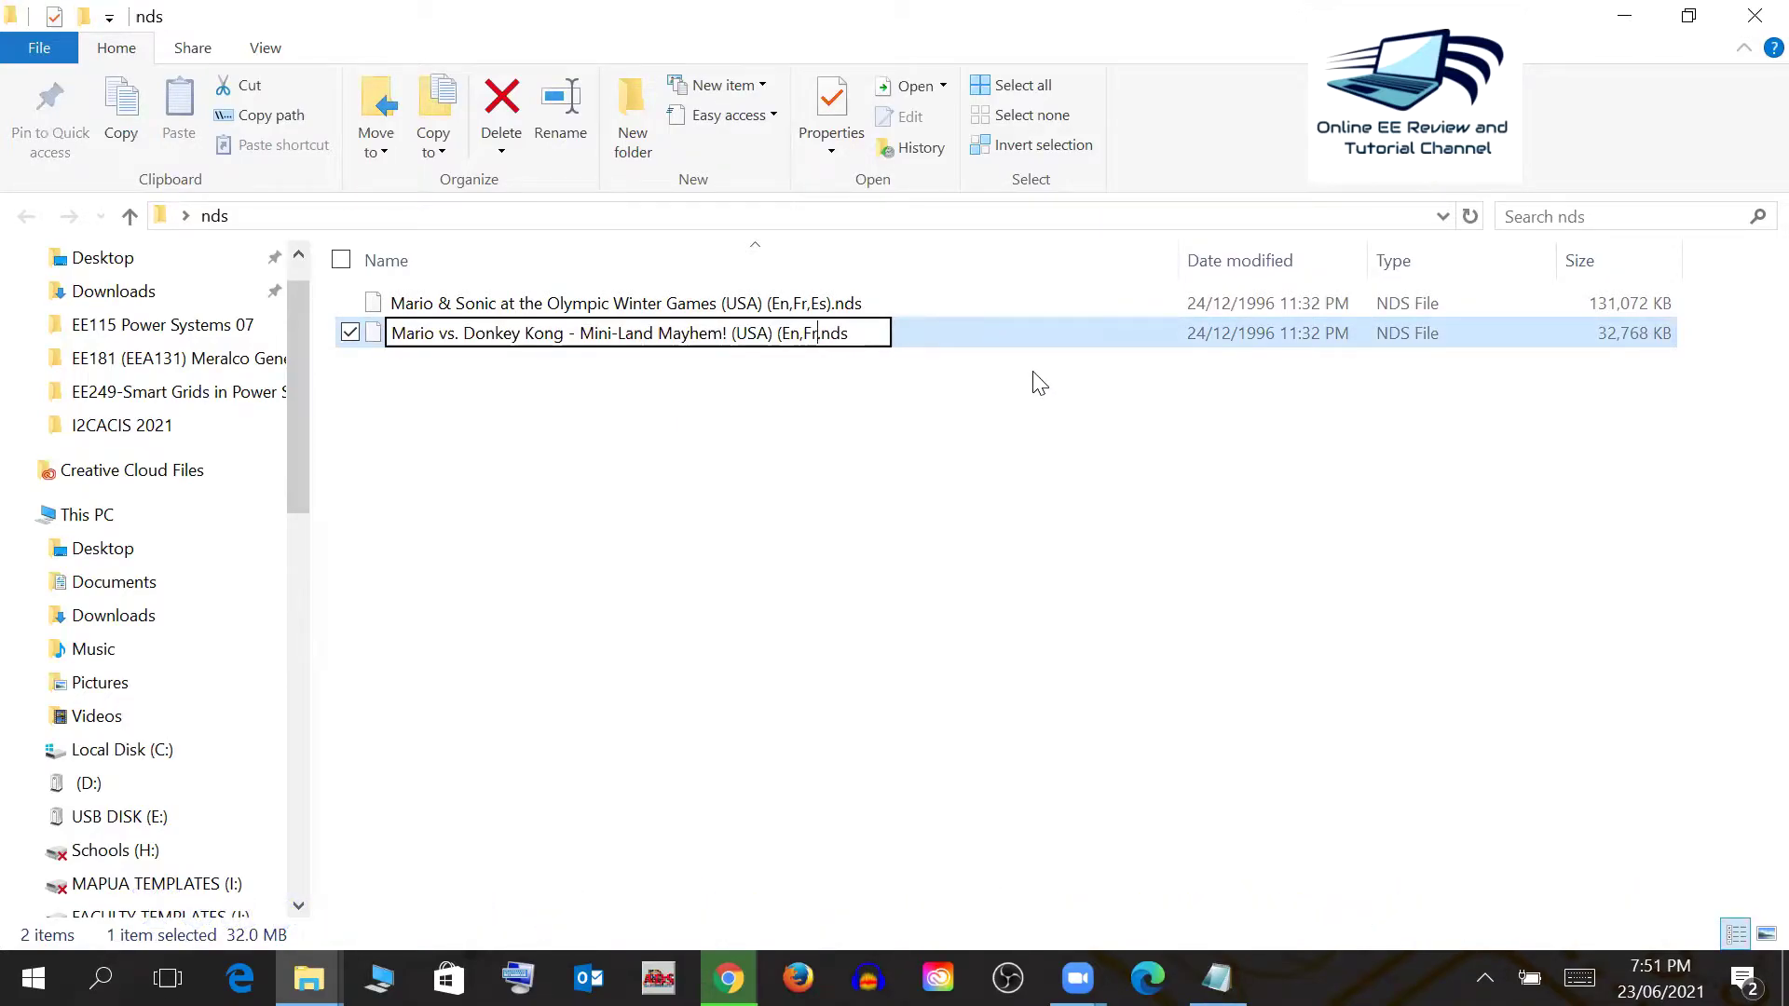
{"action": "key", "text": "BackSpace"}
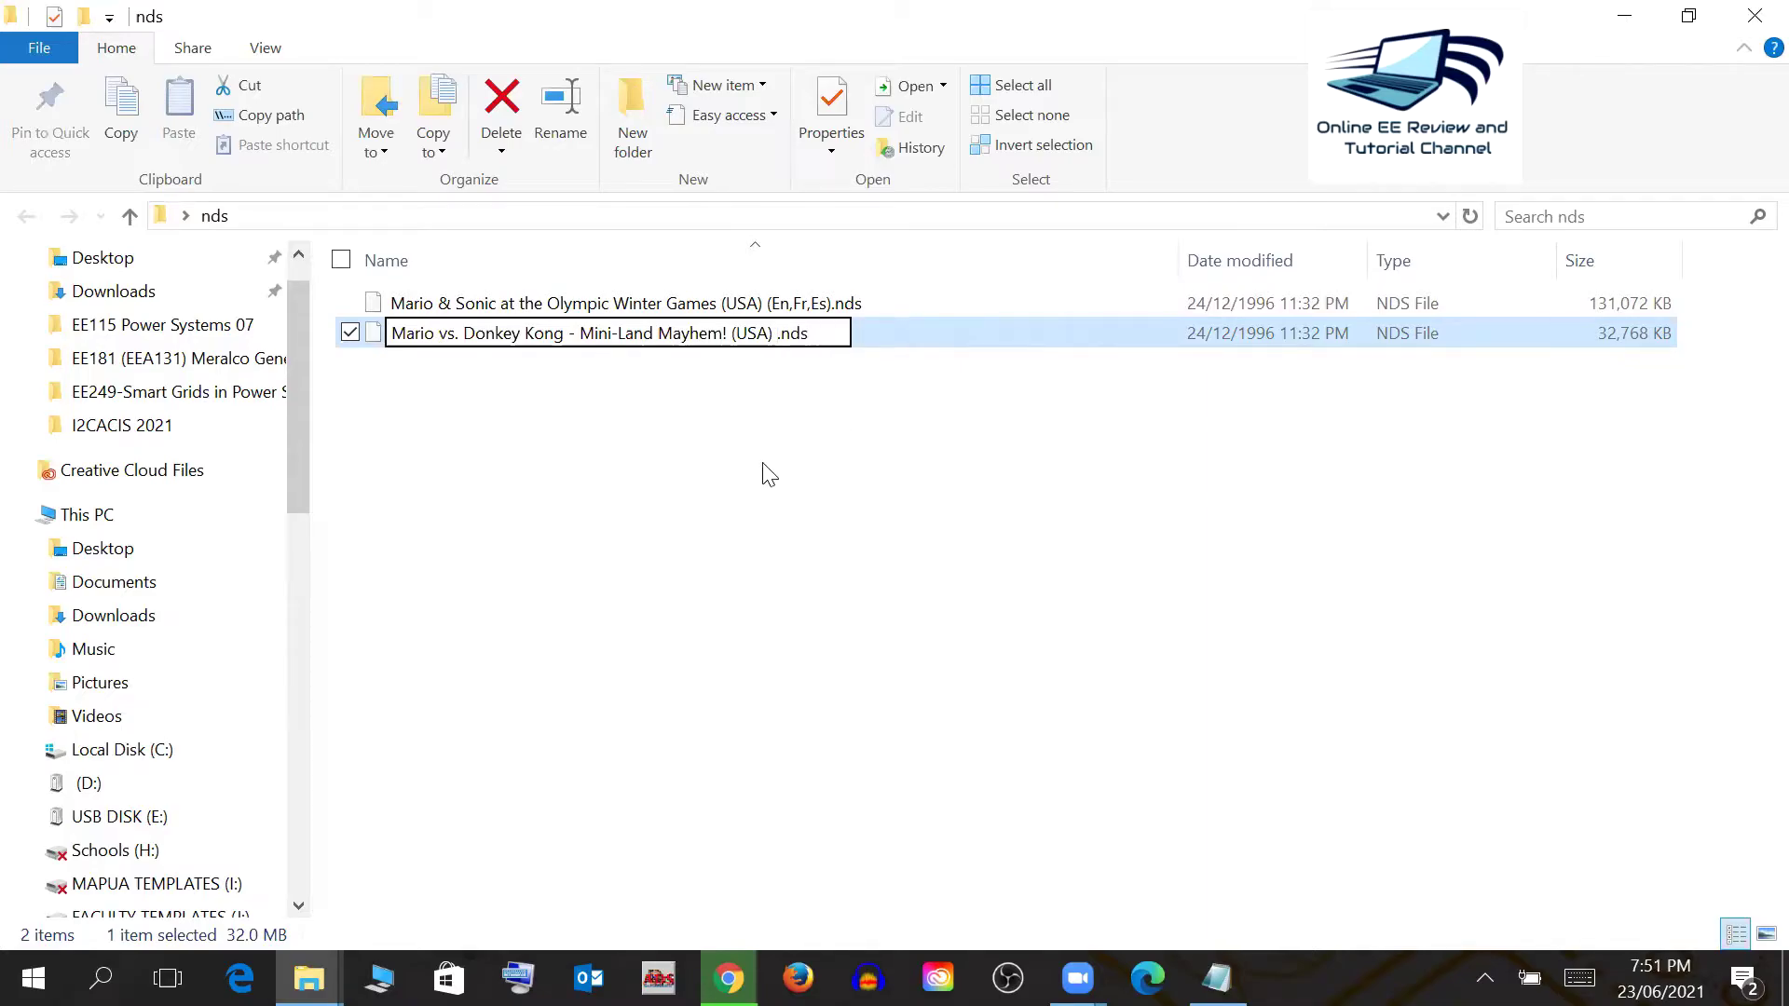
{"action": "key", "text": "BackSpace"}
{"action": "left_click", "coordinate": [725, 540]}
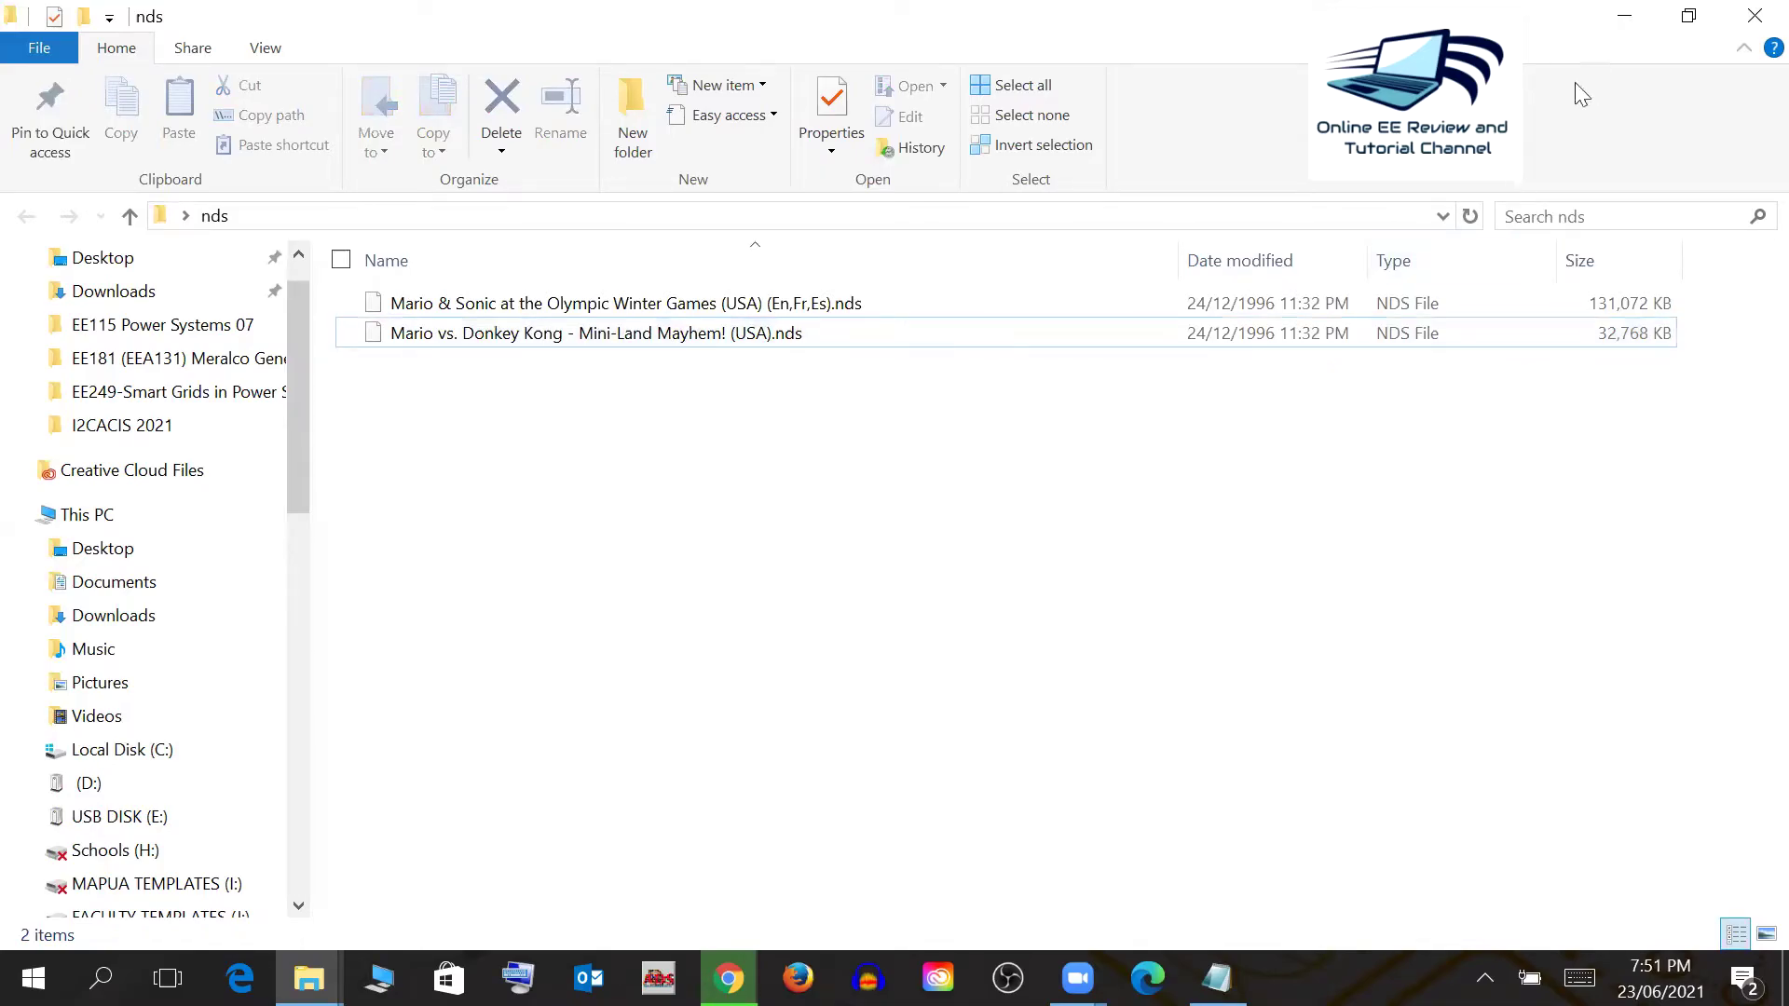
- Reopen and check the dsi installer and nds desktop folders
{"action": "left_click", "coordinate": [1754, 16]}
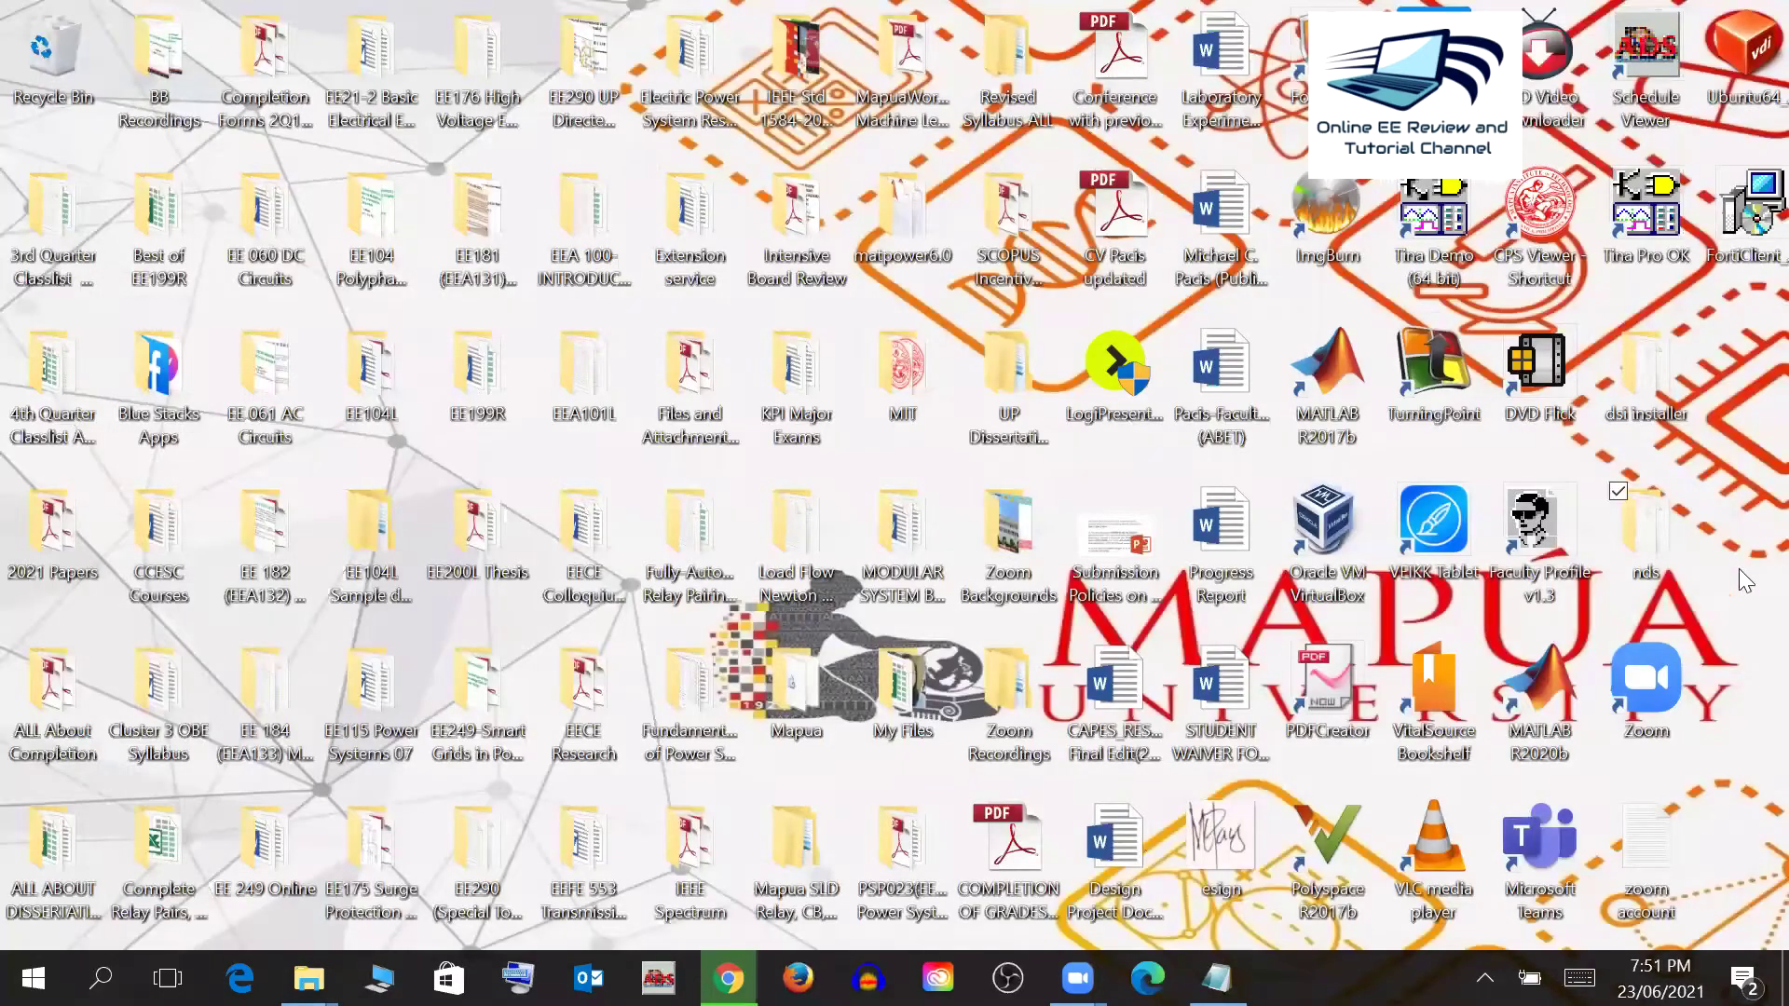
{"action": "double_click", "coordinate": [1670, 416]}
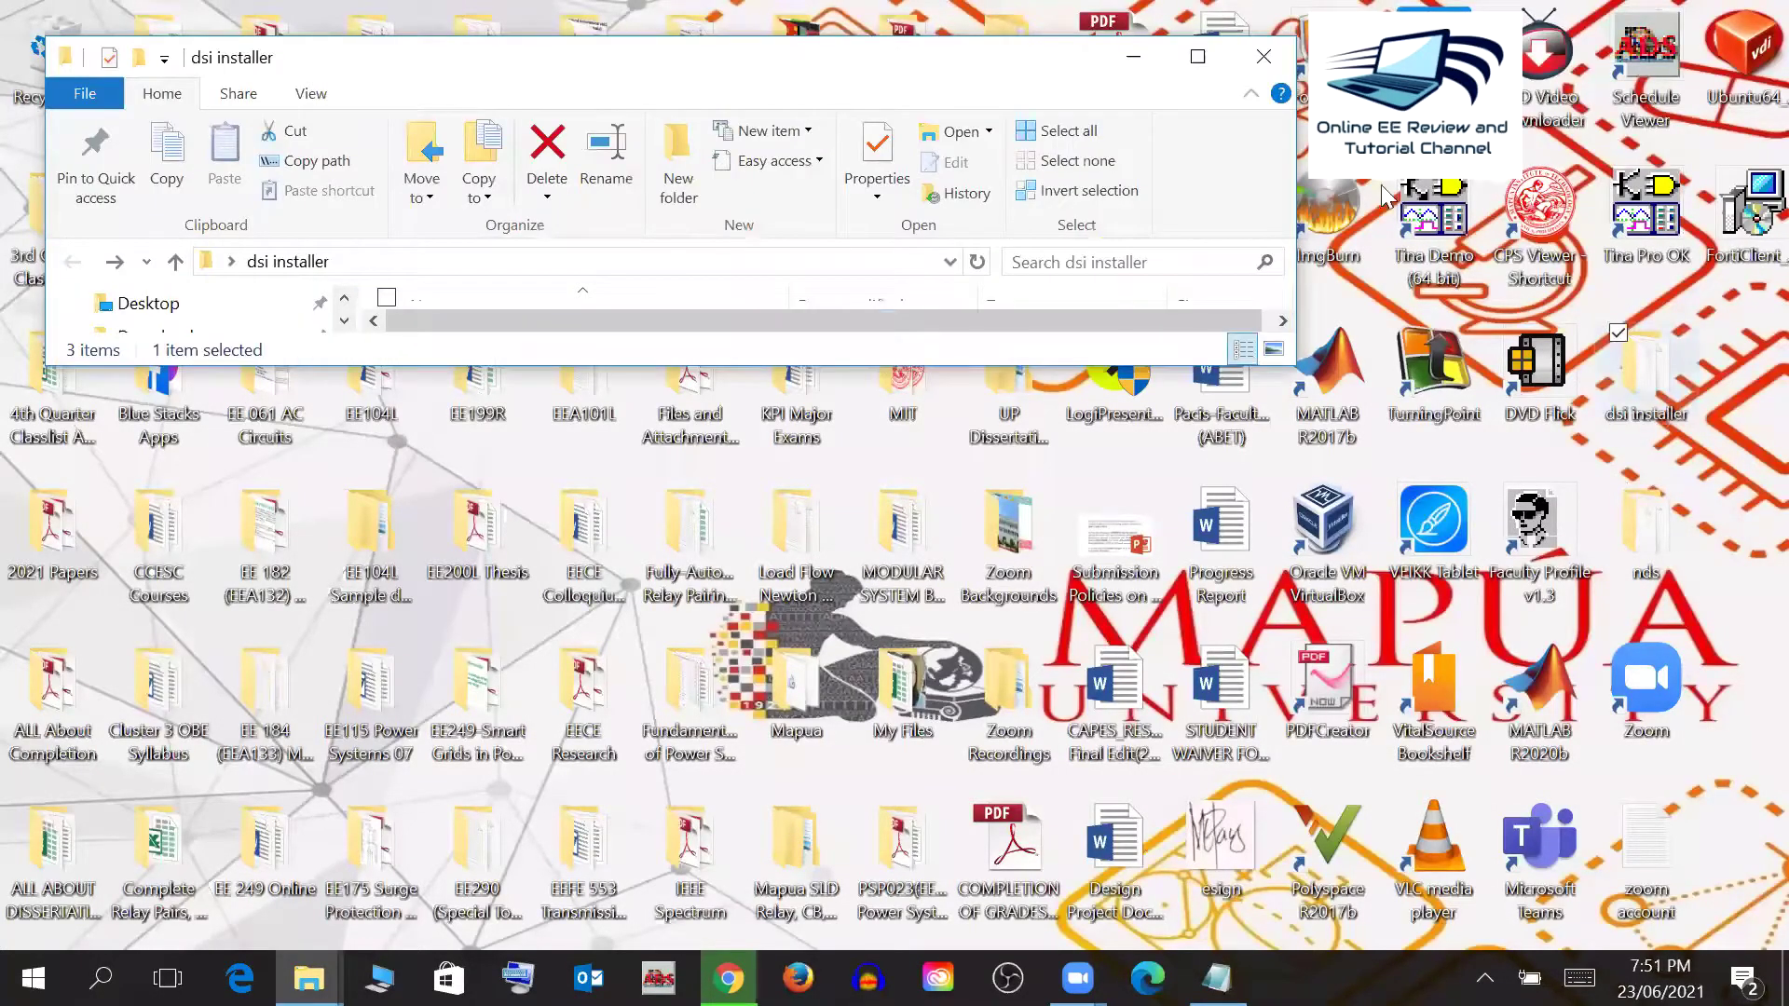
{"action": "left_click", "coordinate": [1197, 57]}
{"action": "left_click", "coordinate": [1626, 17]}
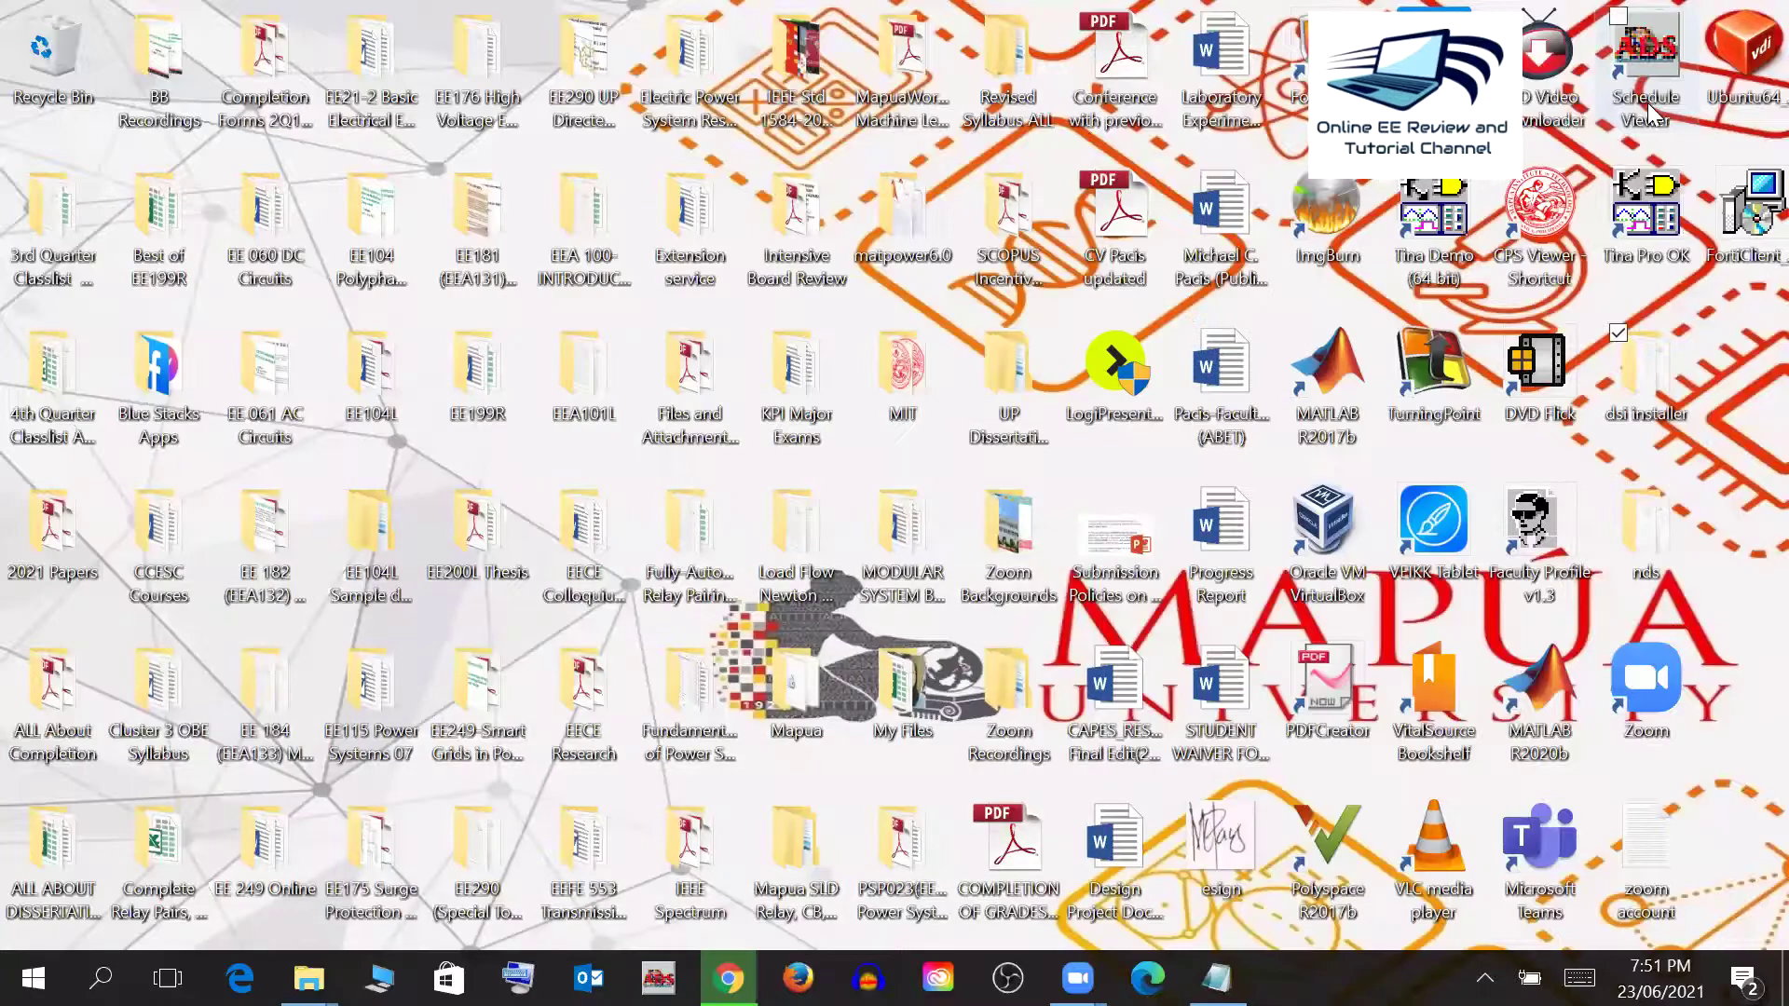
{"action": "left_click", "coordinate": [1669, 527]}
{"action": "double_click", "coordinate": [1668, 529]}
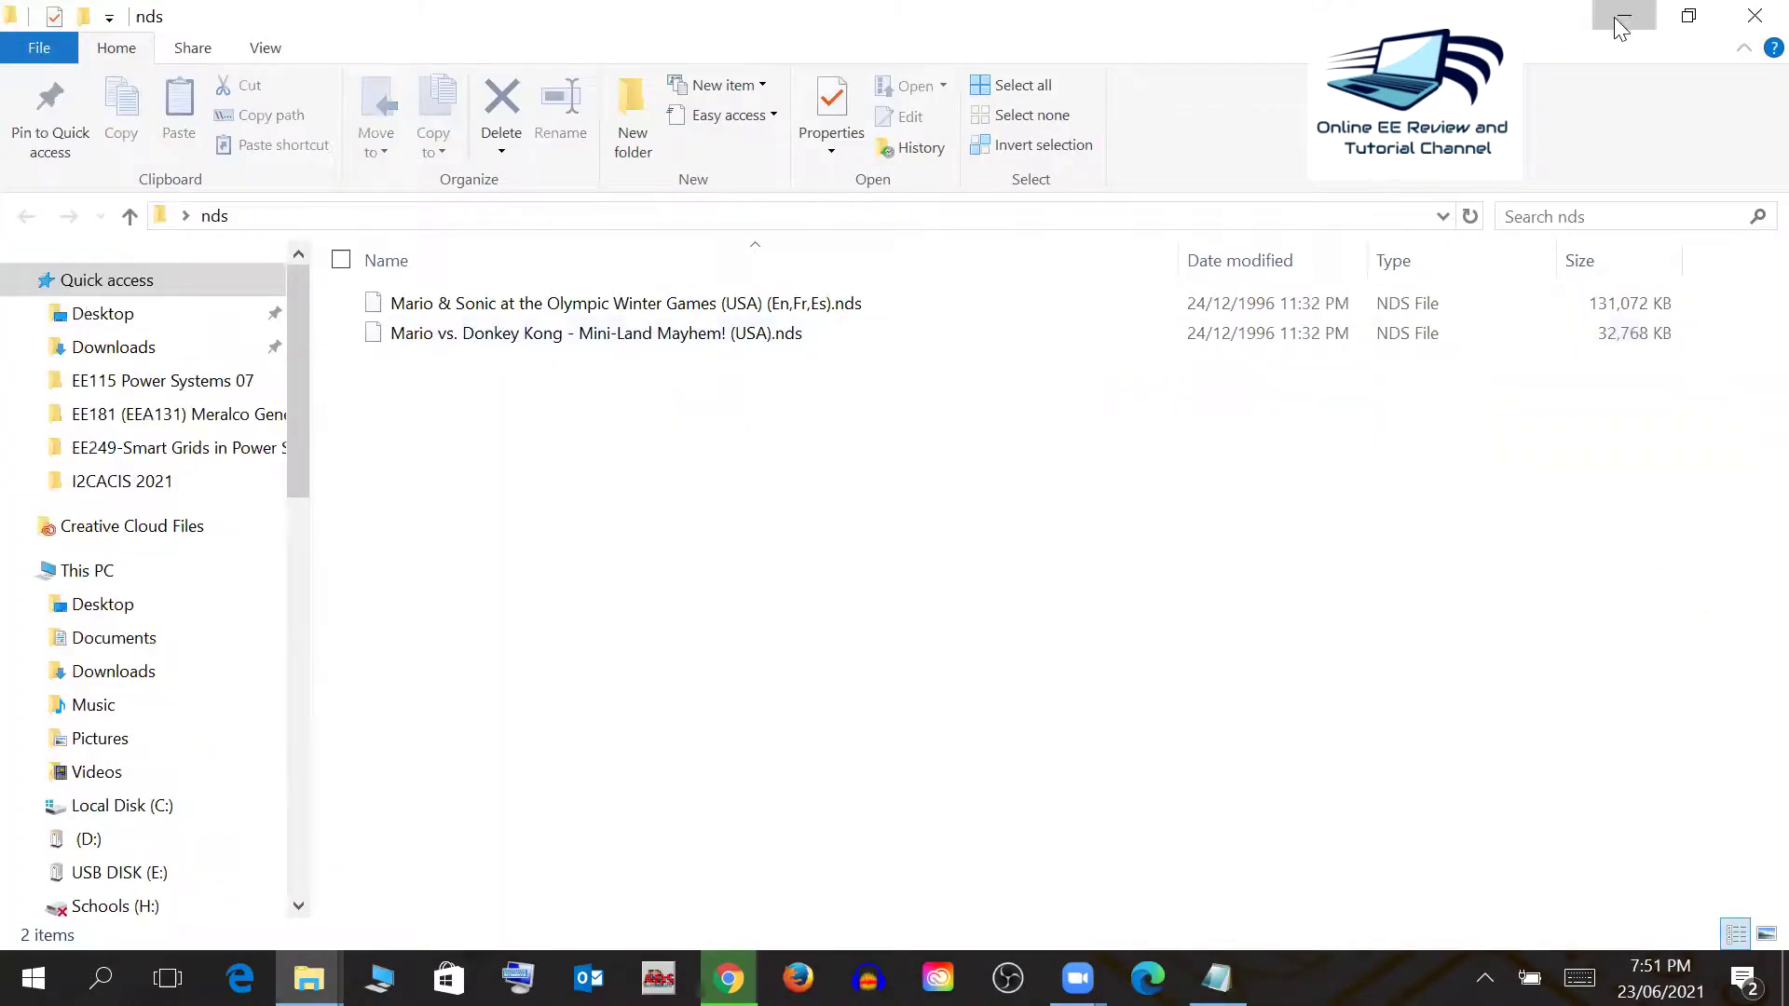
{"action": "left_click", "coordinate": [1625, 17]}
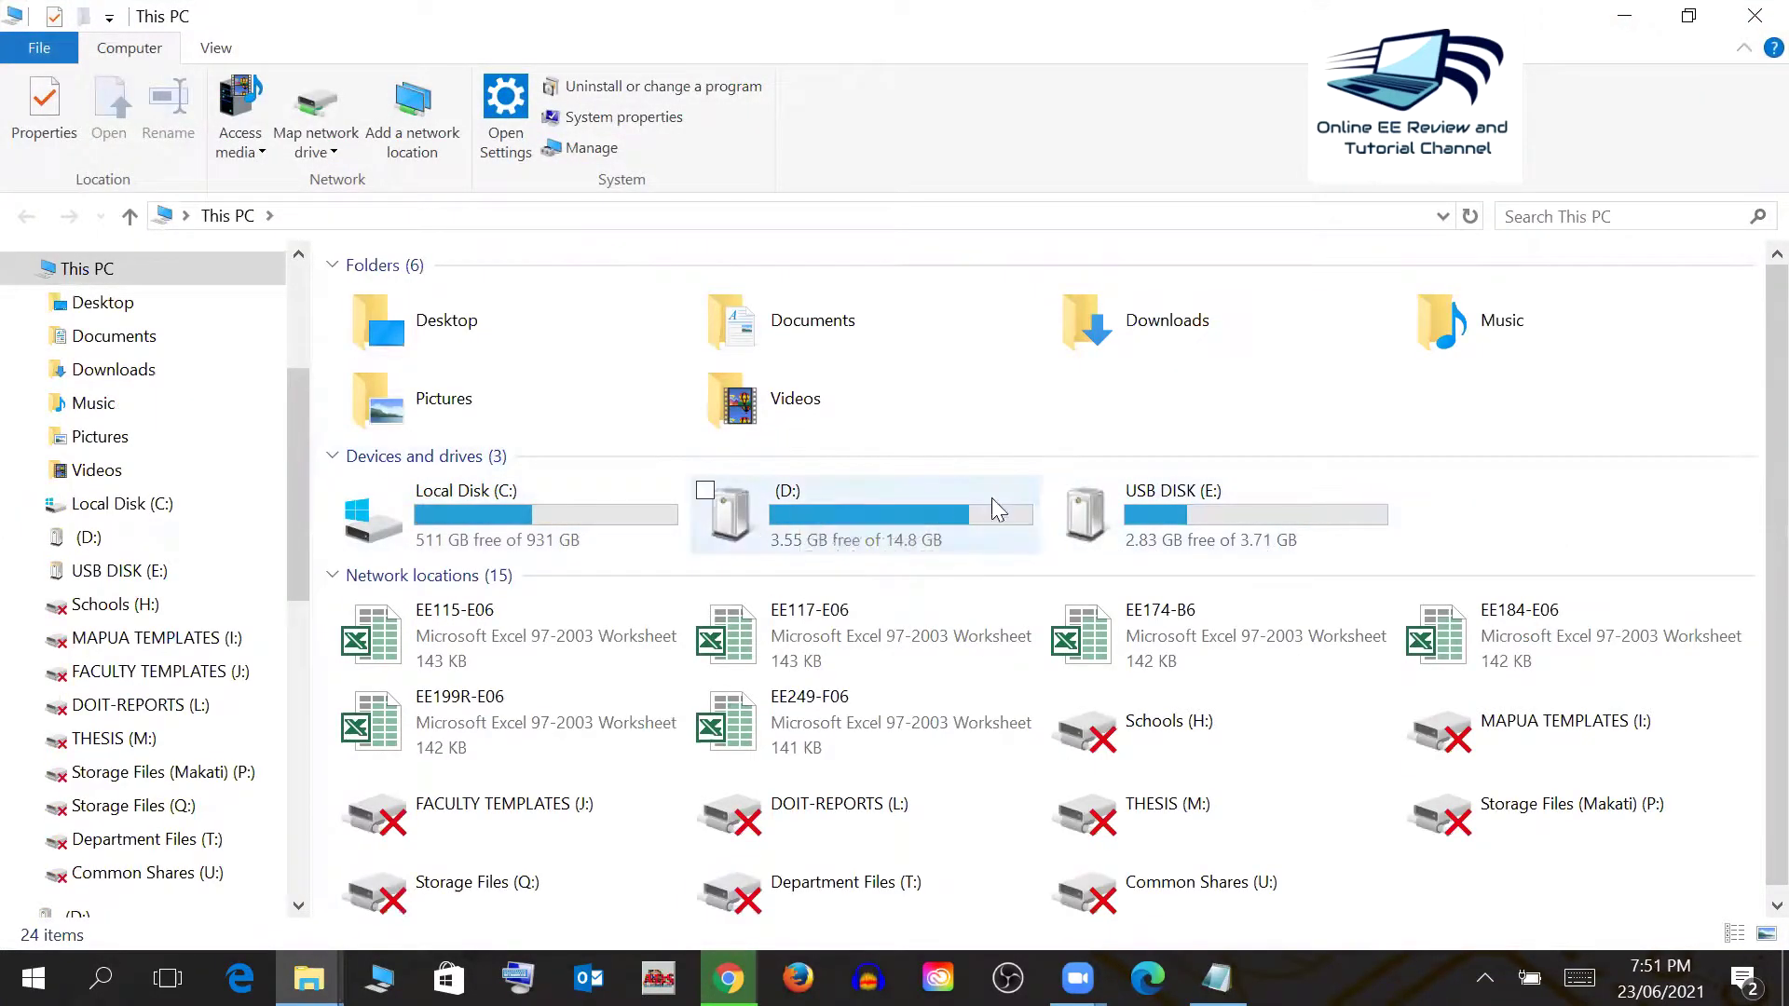
- In D:'s Format dialog, keep FAT32 with Default allocation size, then close without formatting
{"action": "right_click", "coordinate": [932, 538]}
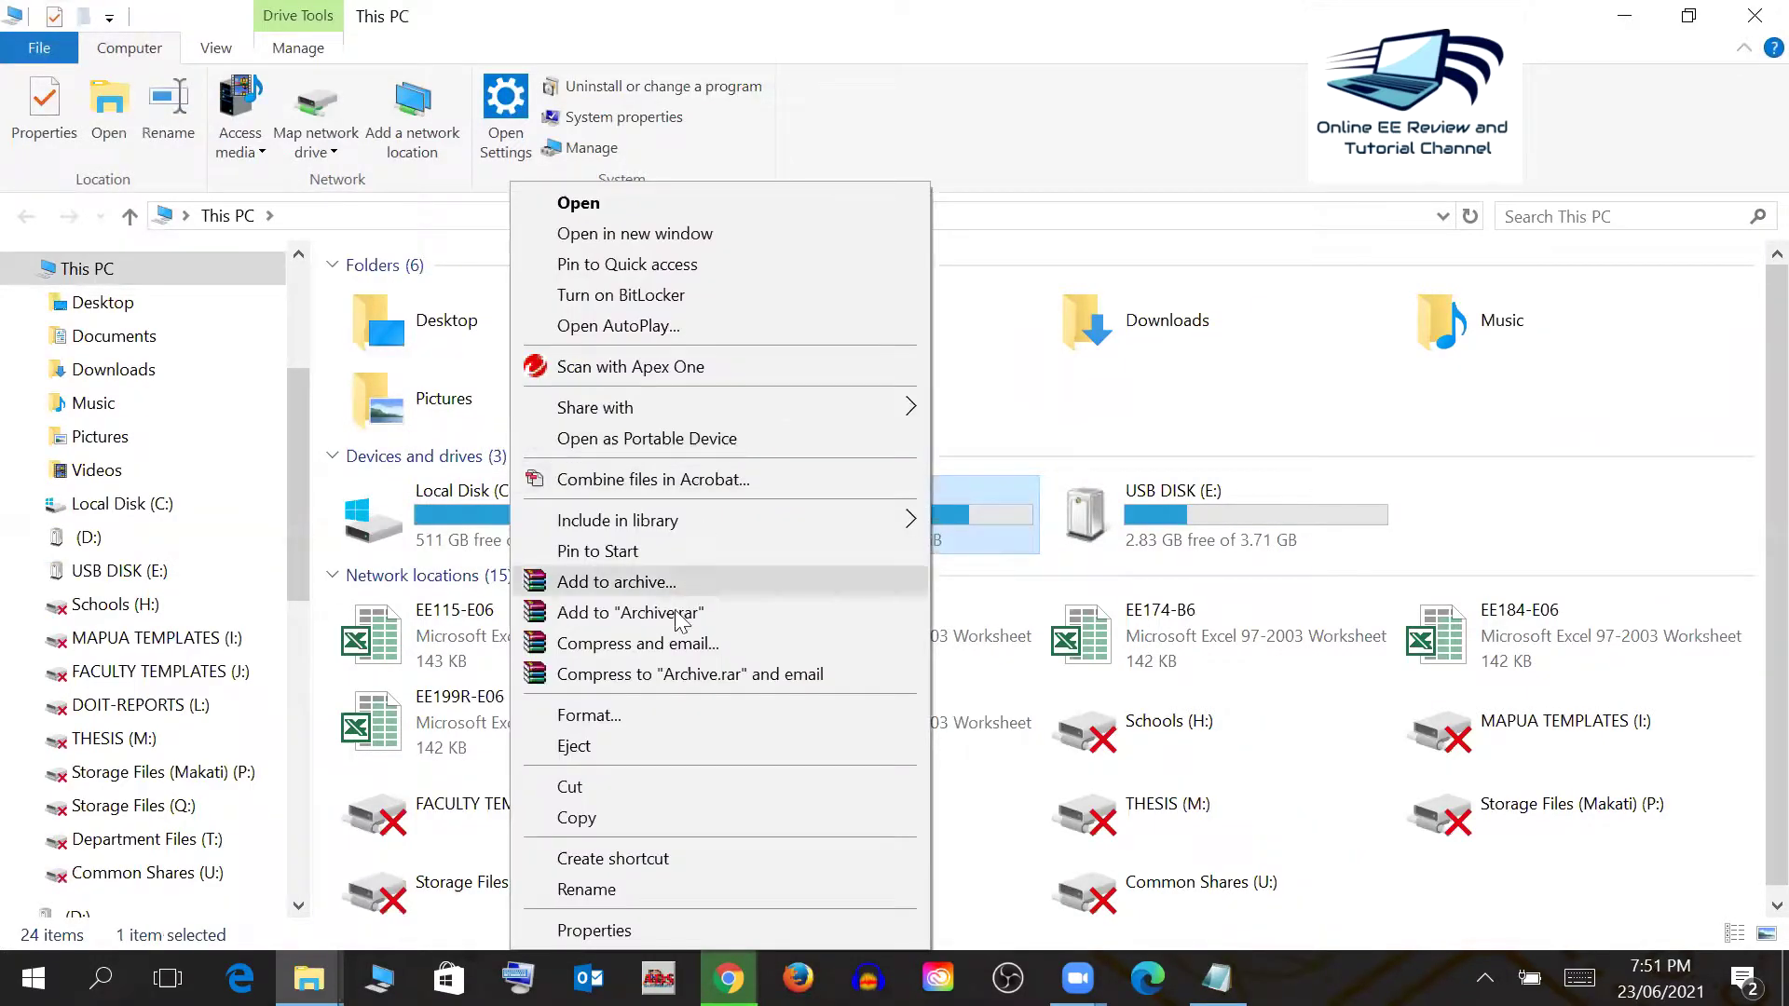
{"action": "left_click", "coordinate": [609, 720]}
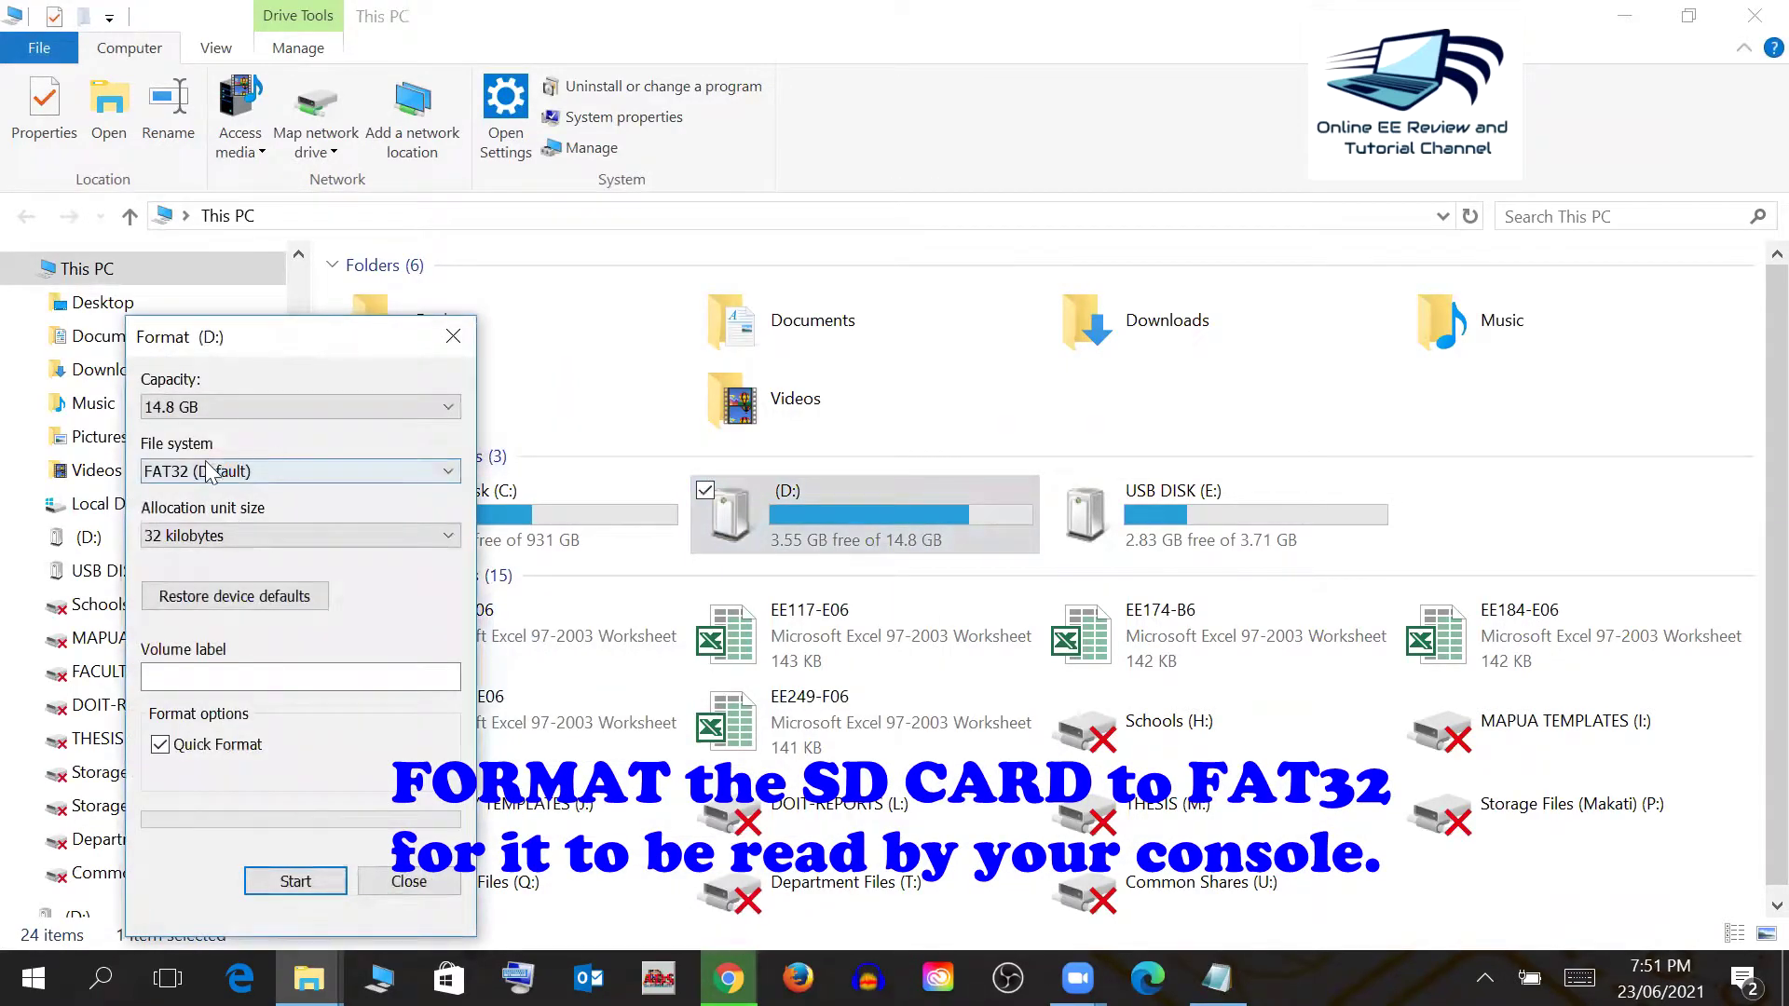
{"action": "left_click", "coordinate": [447, 537]}
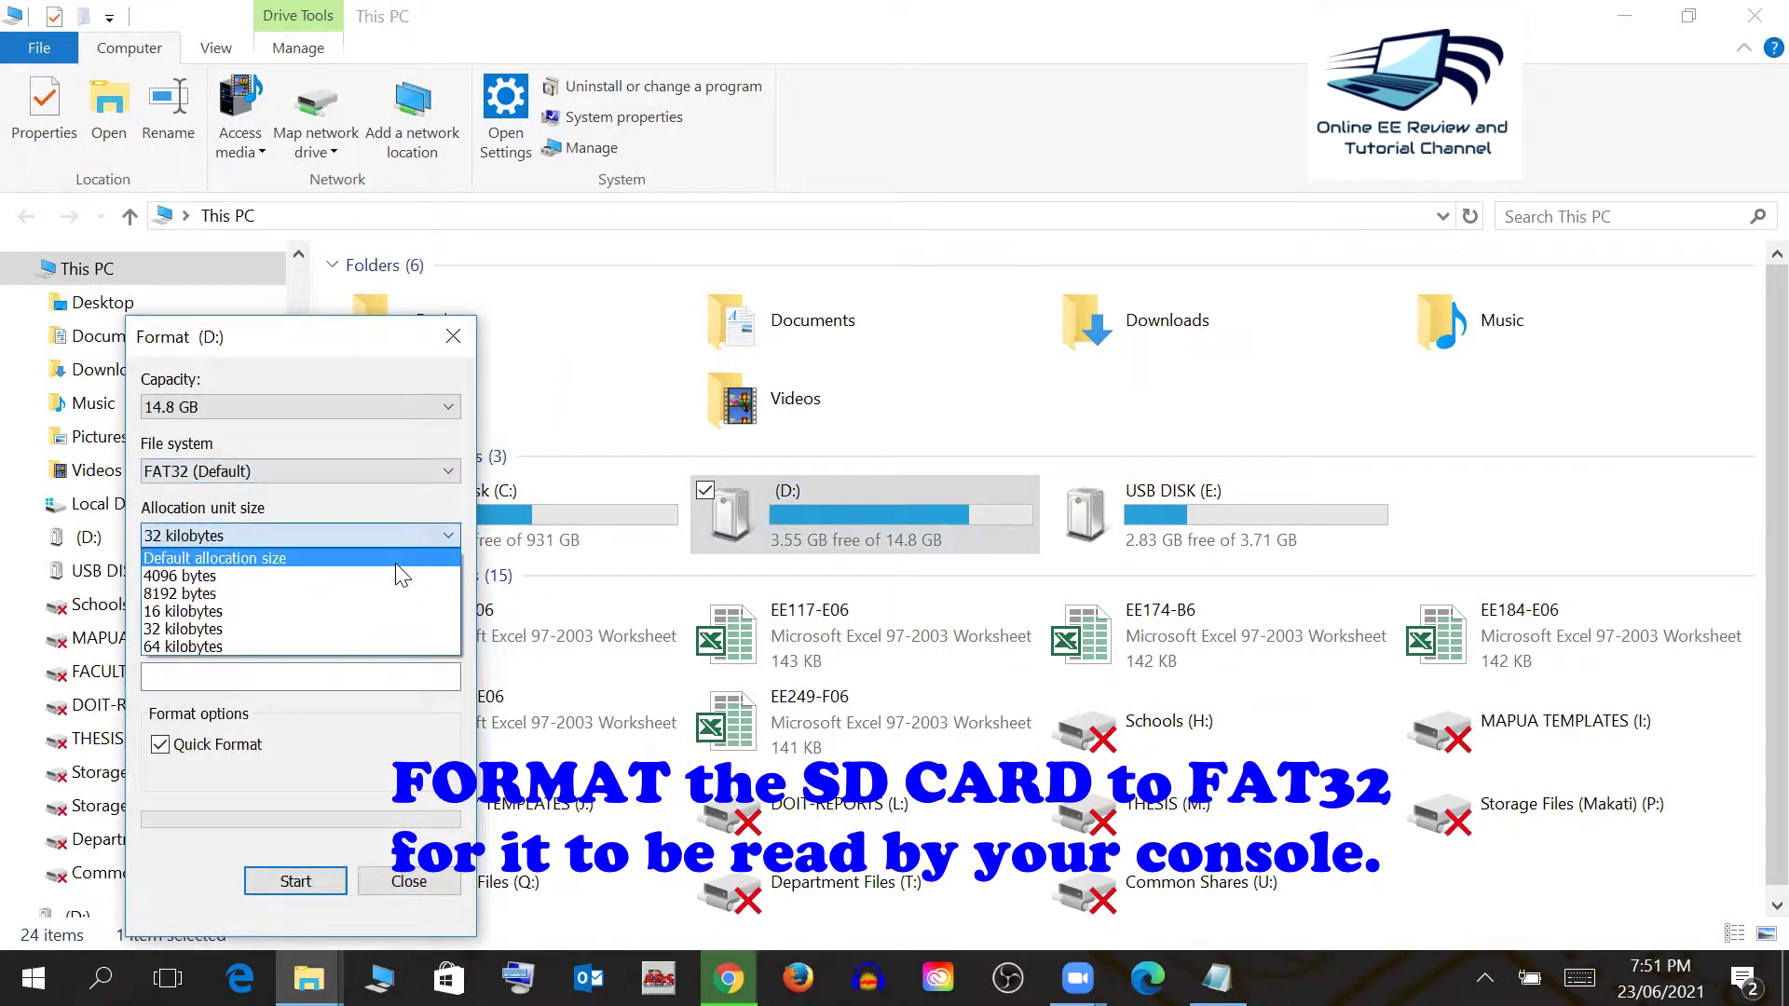
{"action": "left_click", "coordinate": [395, 559]}
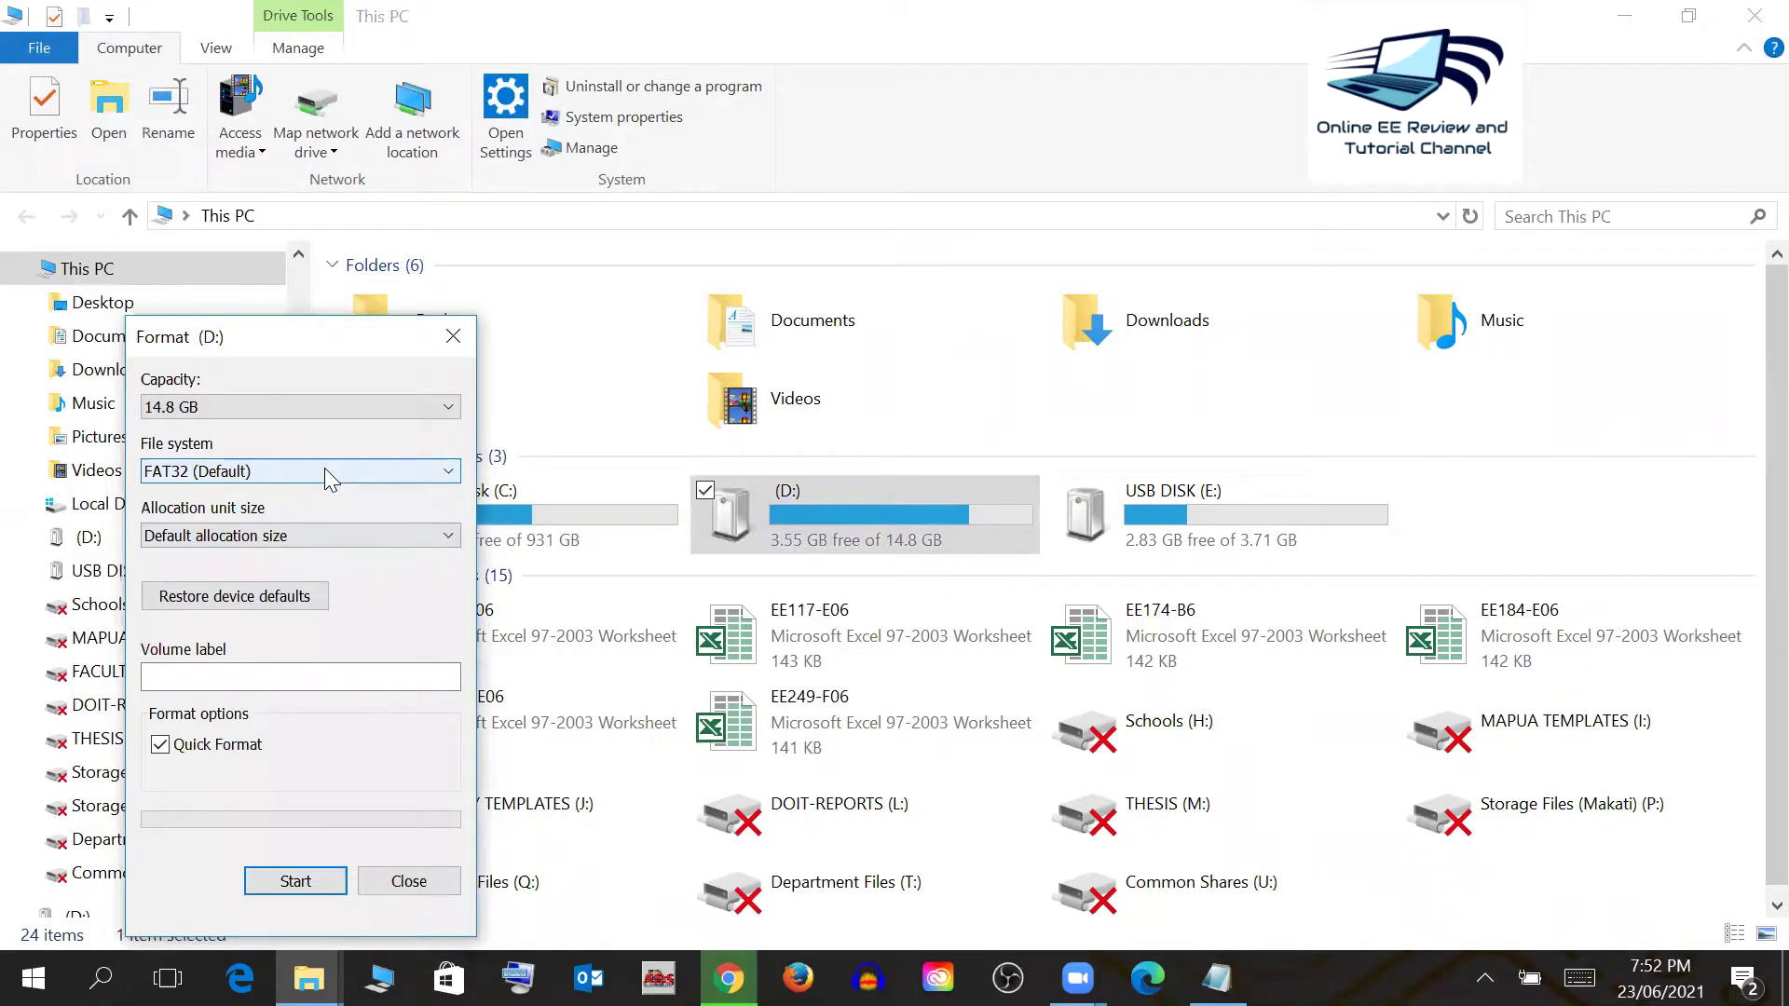
{"action": "left_click", "coordinate": [455, 337]}
{"action": "left_click", "coordinate": [1621, 14]}
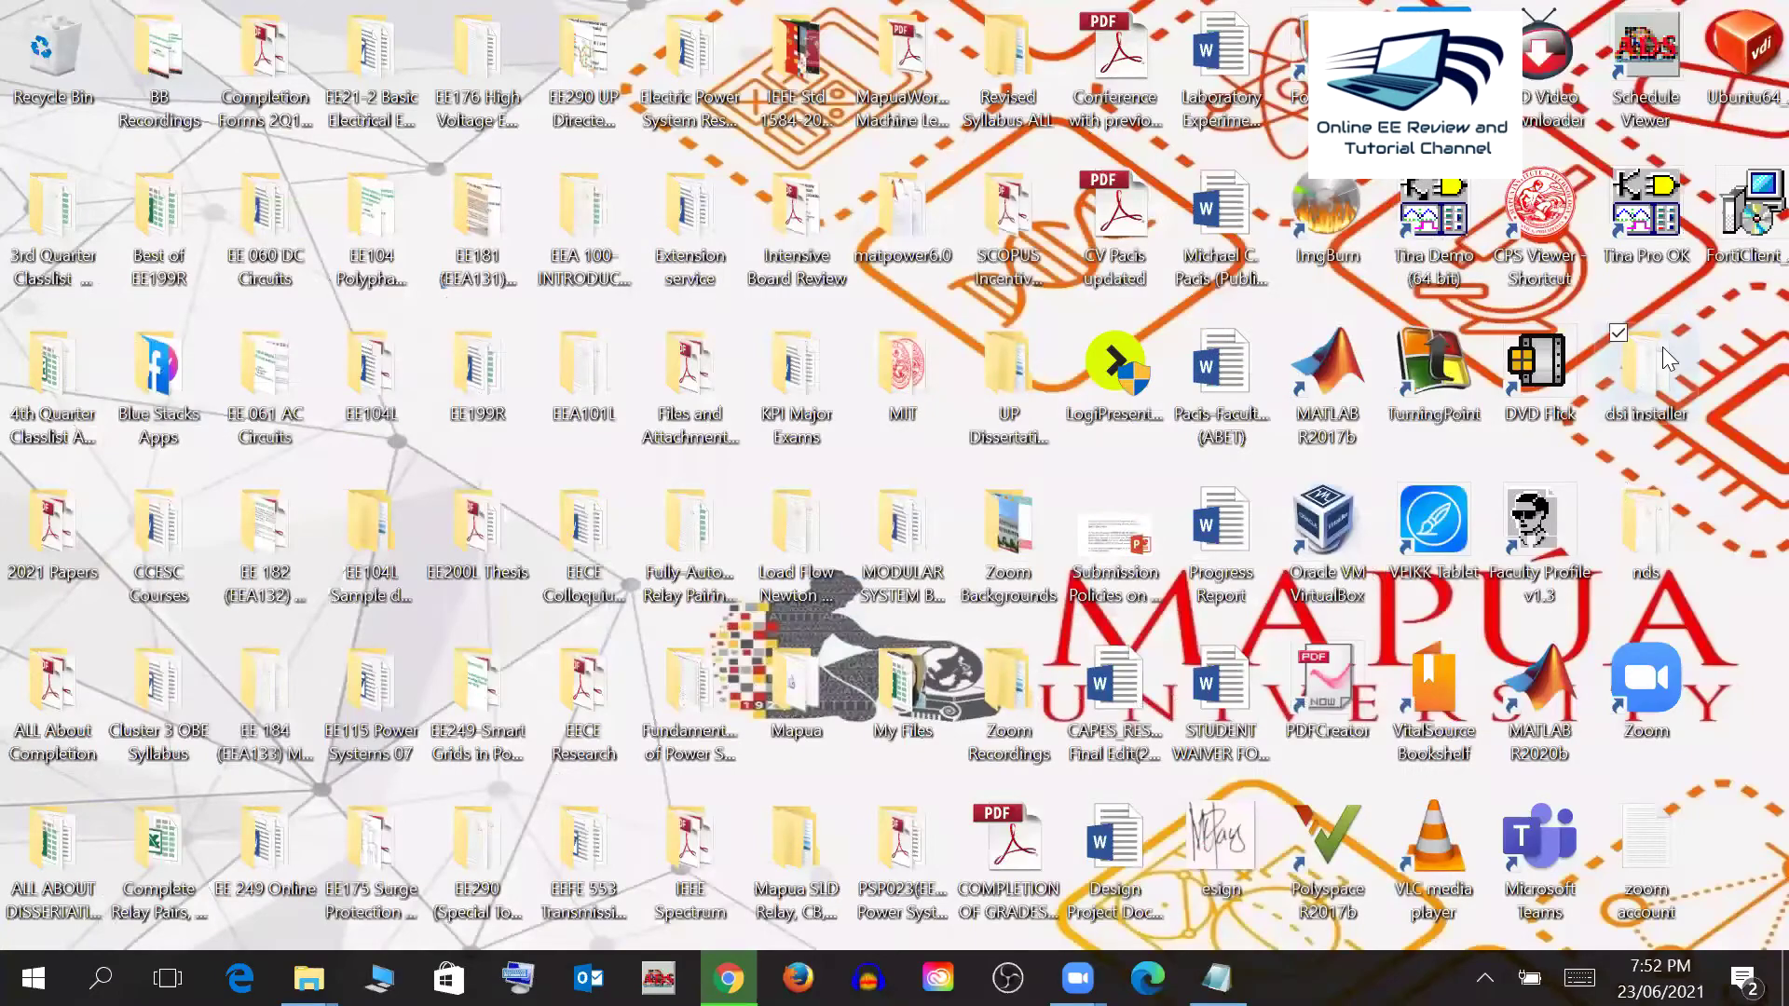
- Select the _rpg folder, _DS_MENU.DAT and _DSMENU.DAT in dsi installer
{"action": "double_click", "coordinate": [1662, 347]}
{"action": "left_click", "coordinate": [1200, 55]}
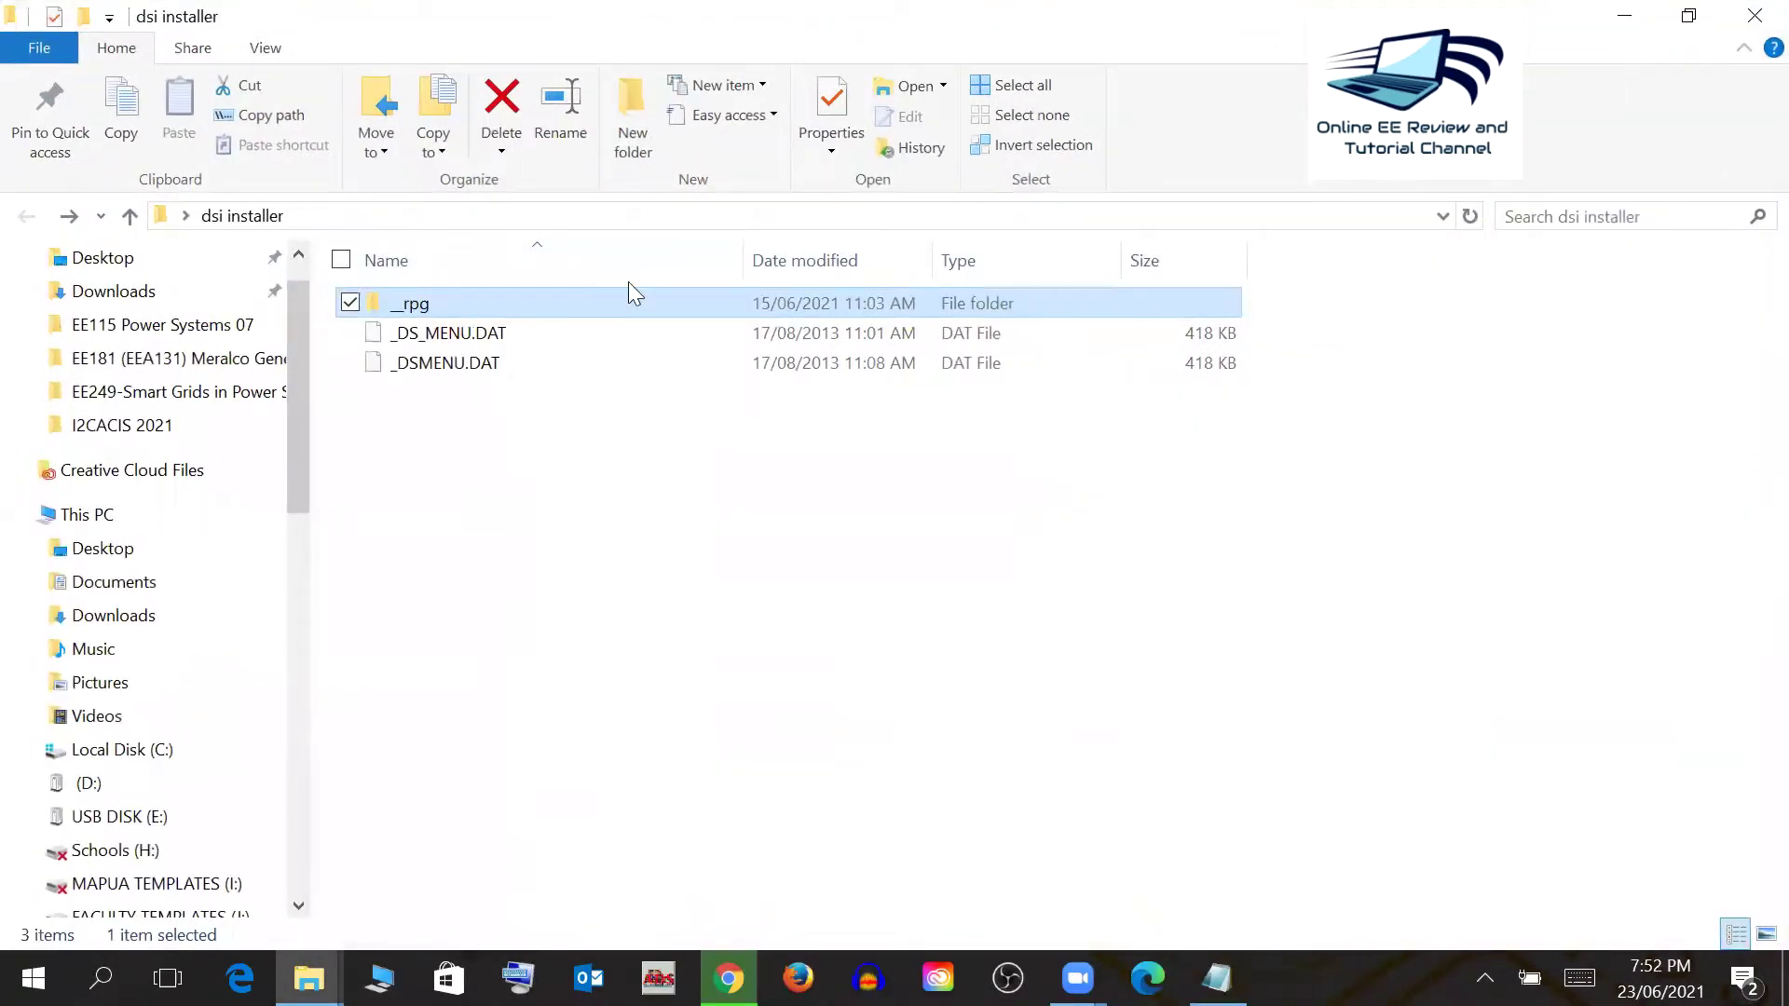
{"action": "left_click", "coordinate": [528, 328], "text": "ctrl"}
{"action": "left_click", "coordinate": [495, 363], "text": "ctrl"}
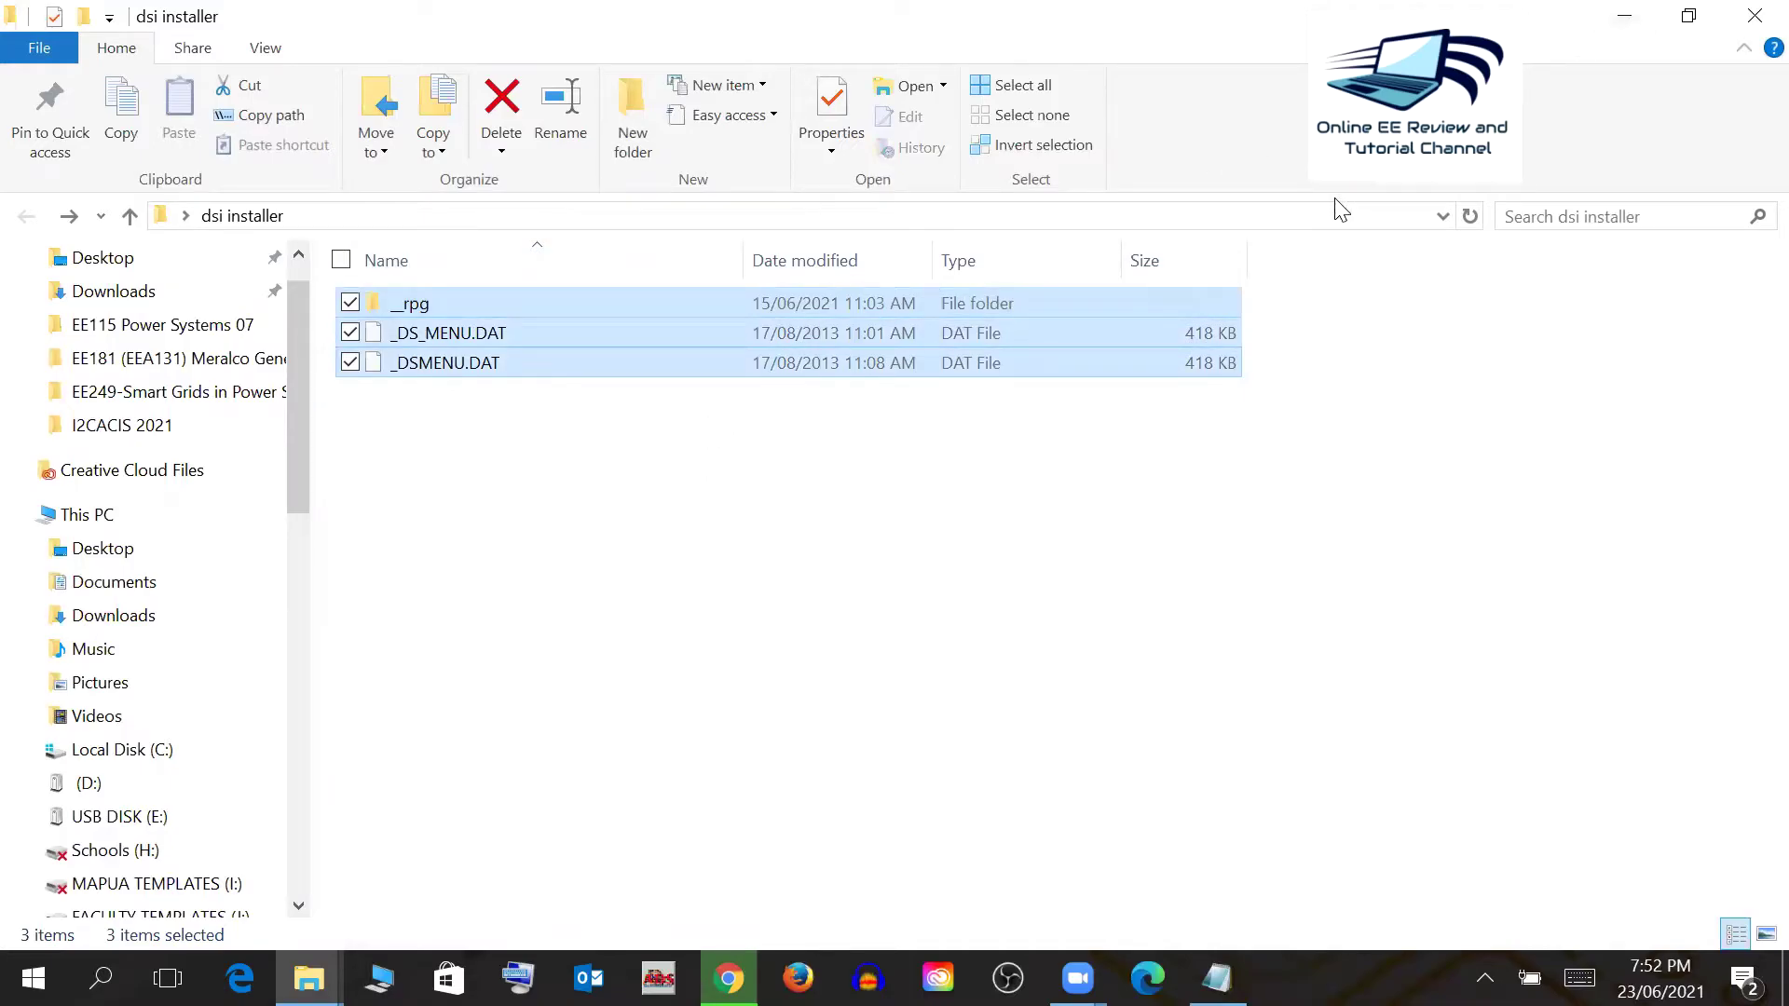
{"action": "left_click", "coordinate": [1624, 16]}
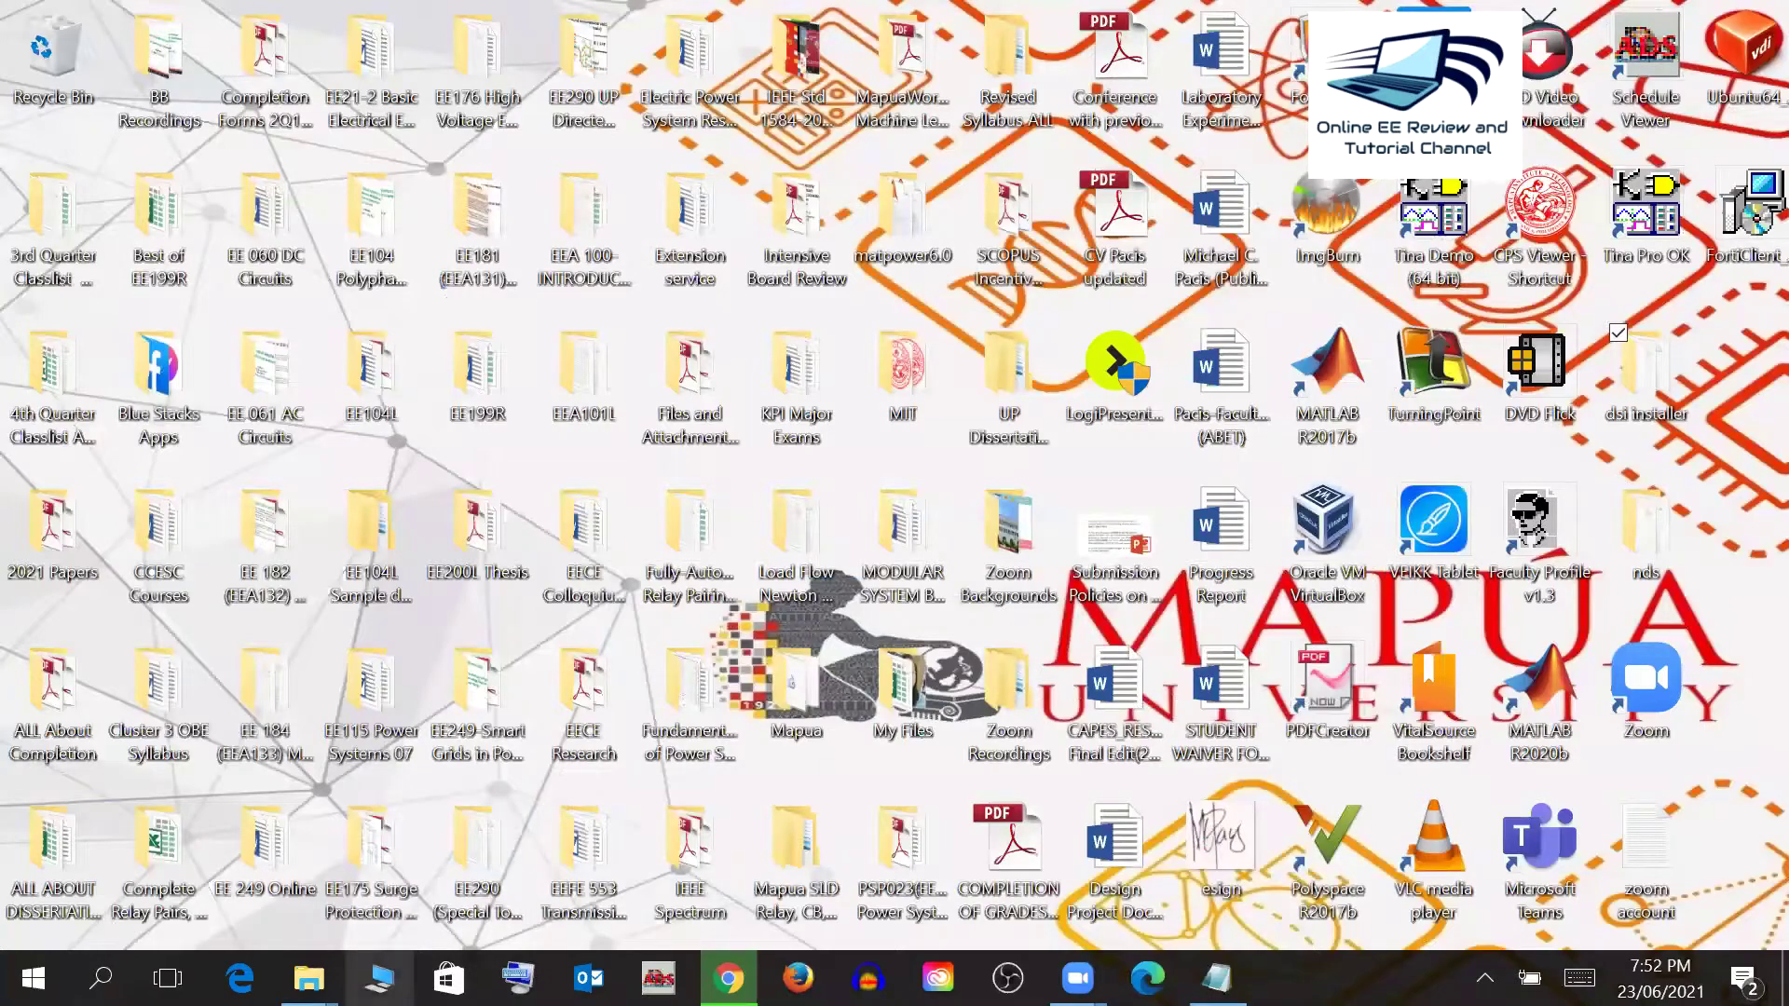
- Open drive D: in a new window and select the desktop nds folder
{"action": "key", "text": "super+e"}
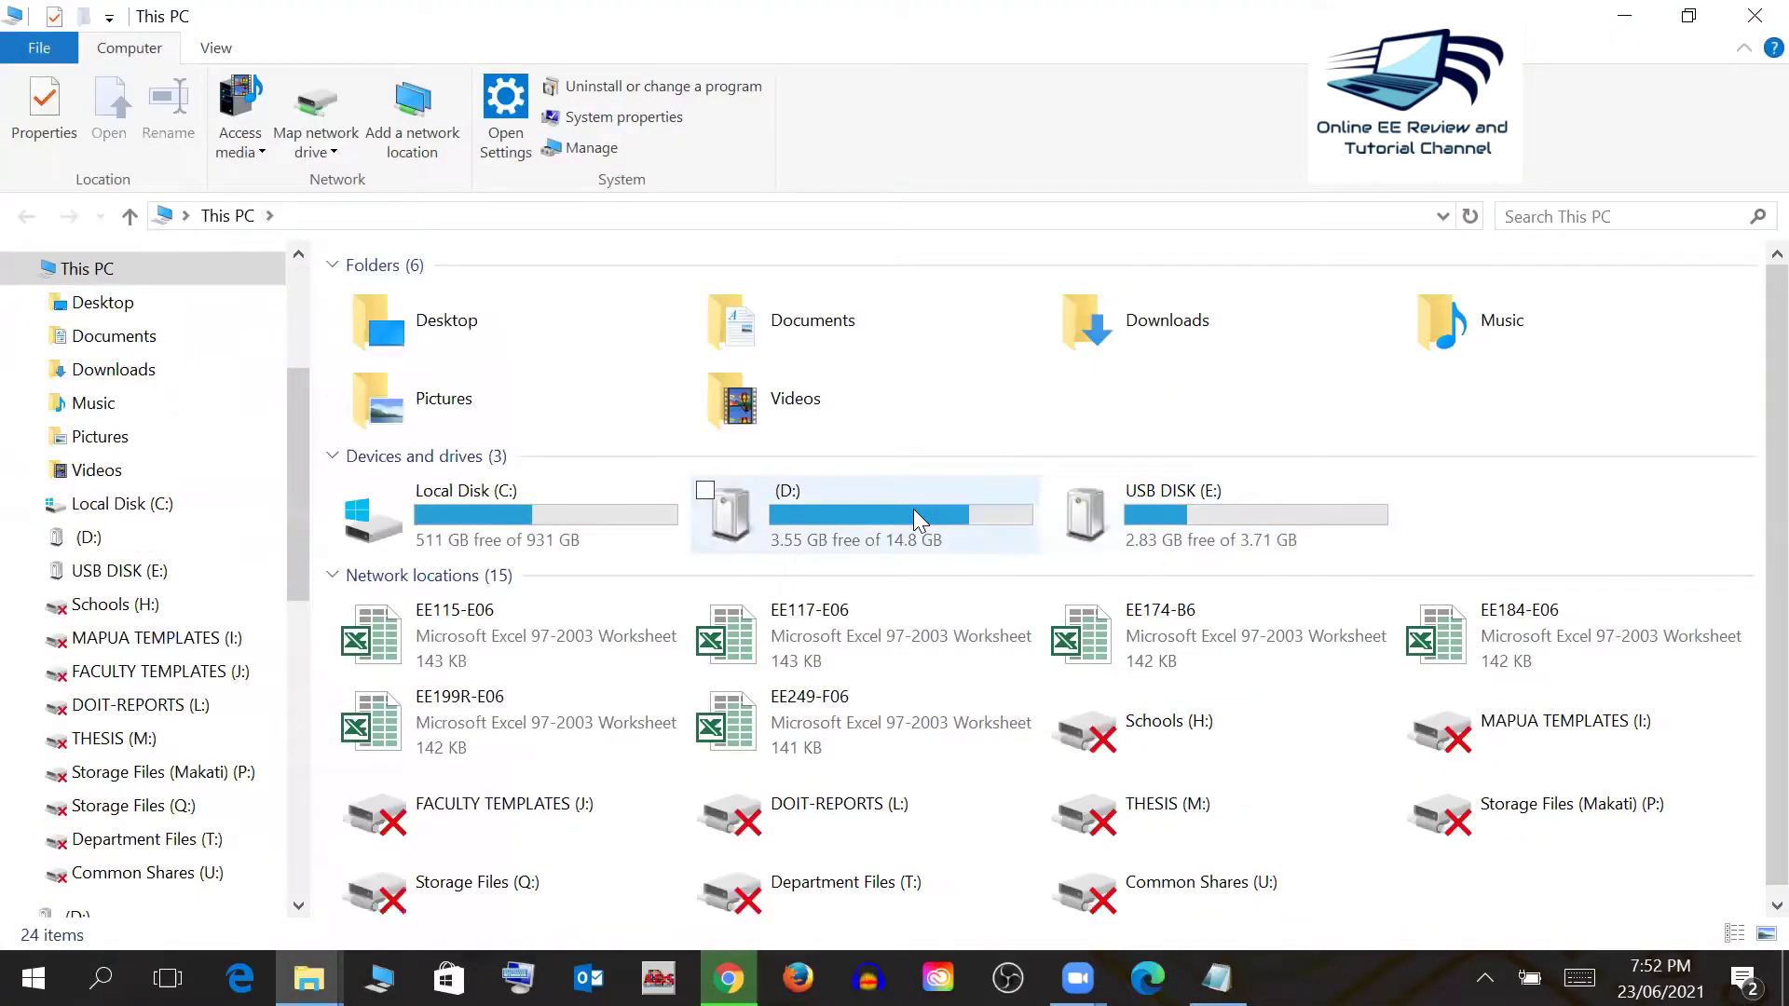
{"action": "double_click", "coordinate": [914, 511]}
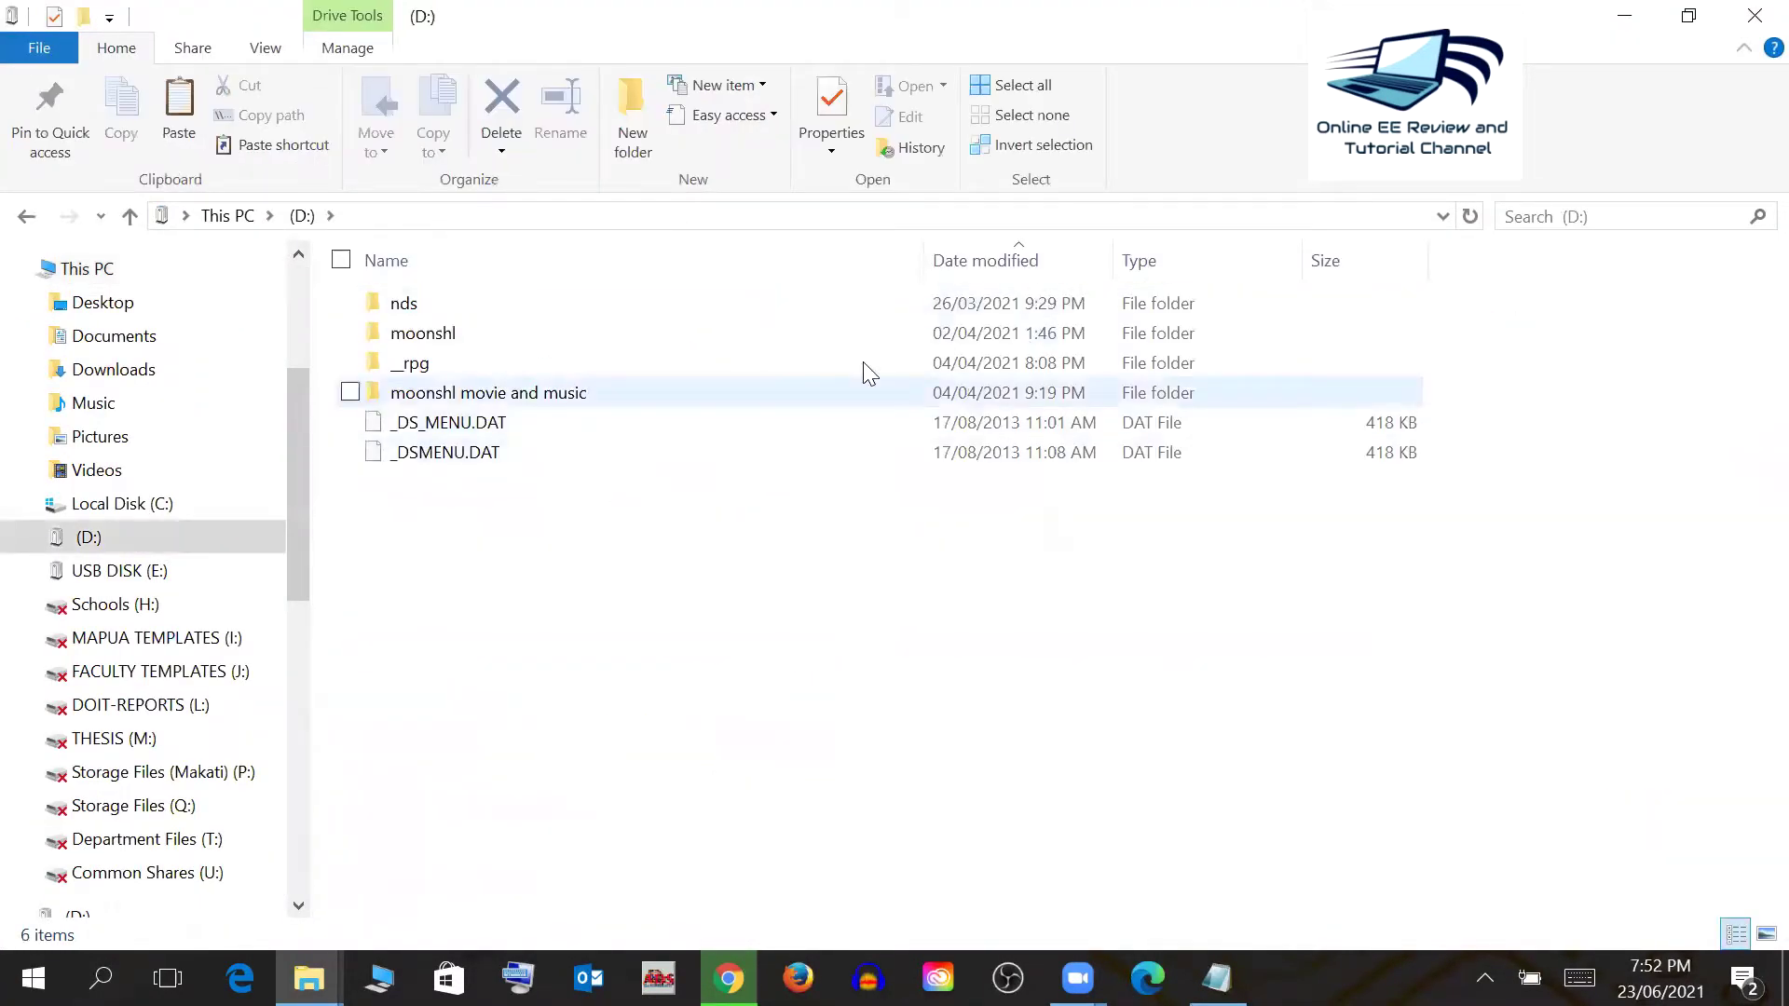
{"action": "left_click", "coordinate": [1609, 14]}
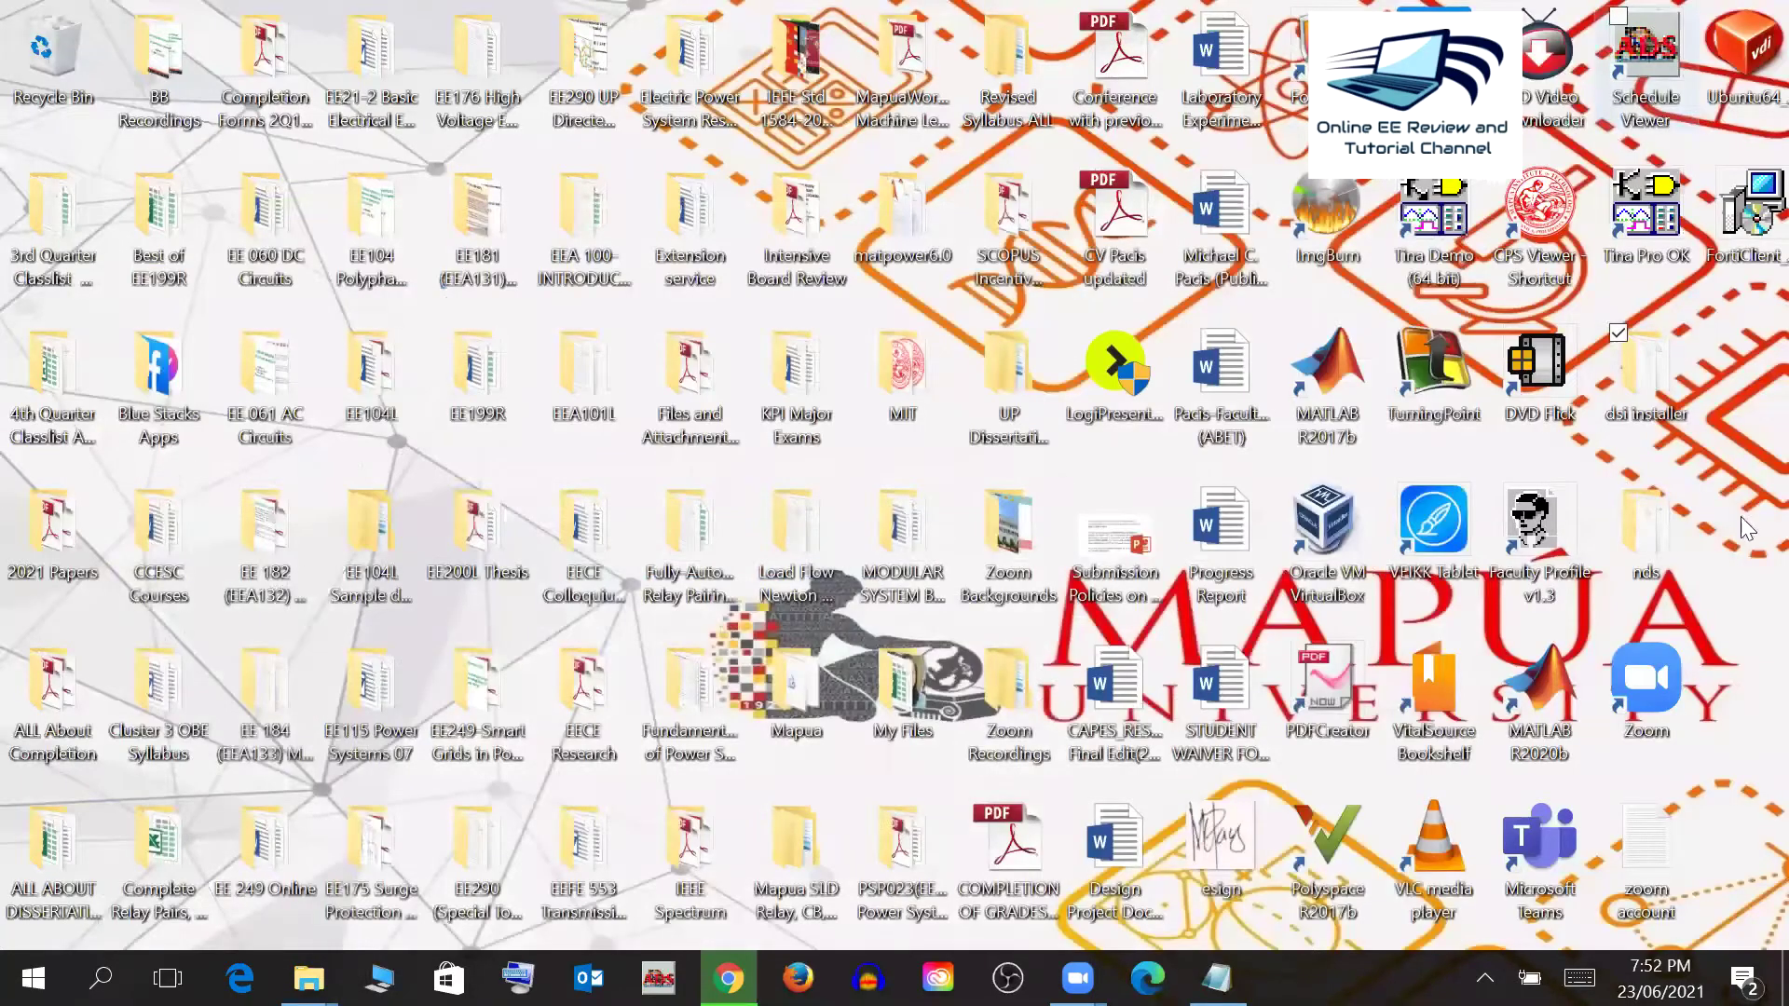
{"action": "left_click", "coordinate": [1668, 522]}
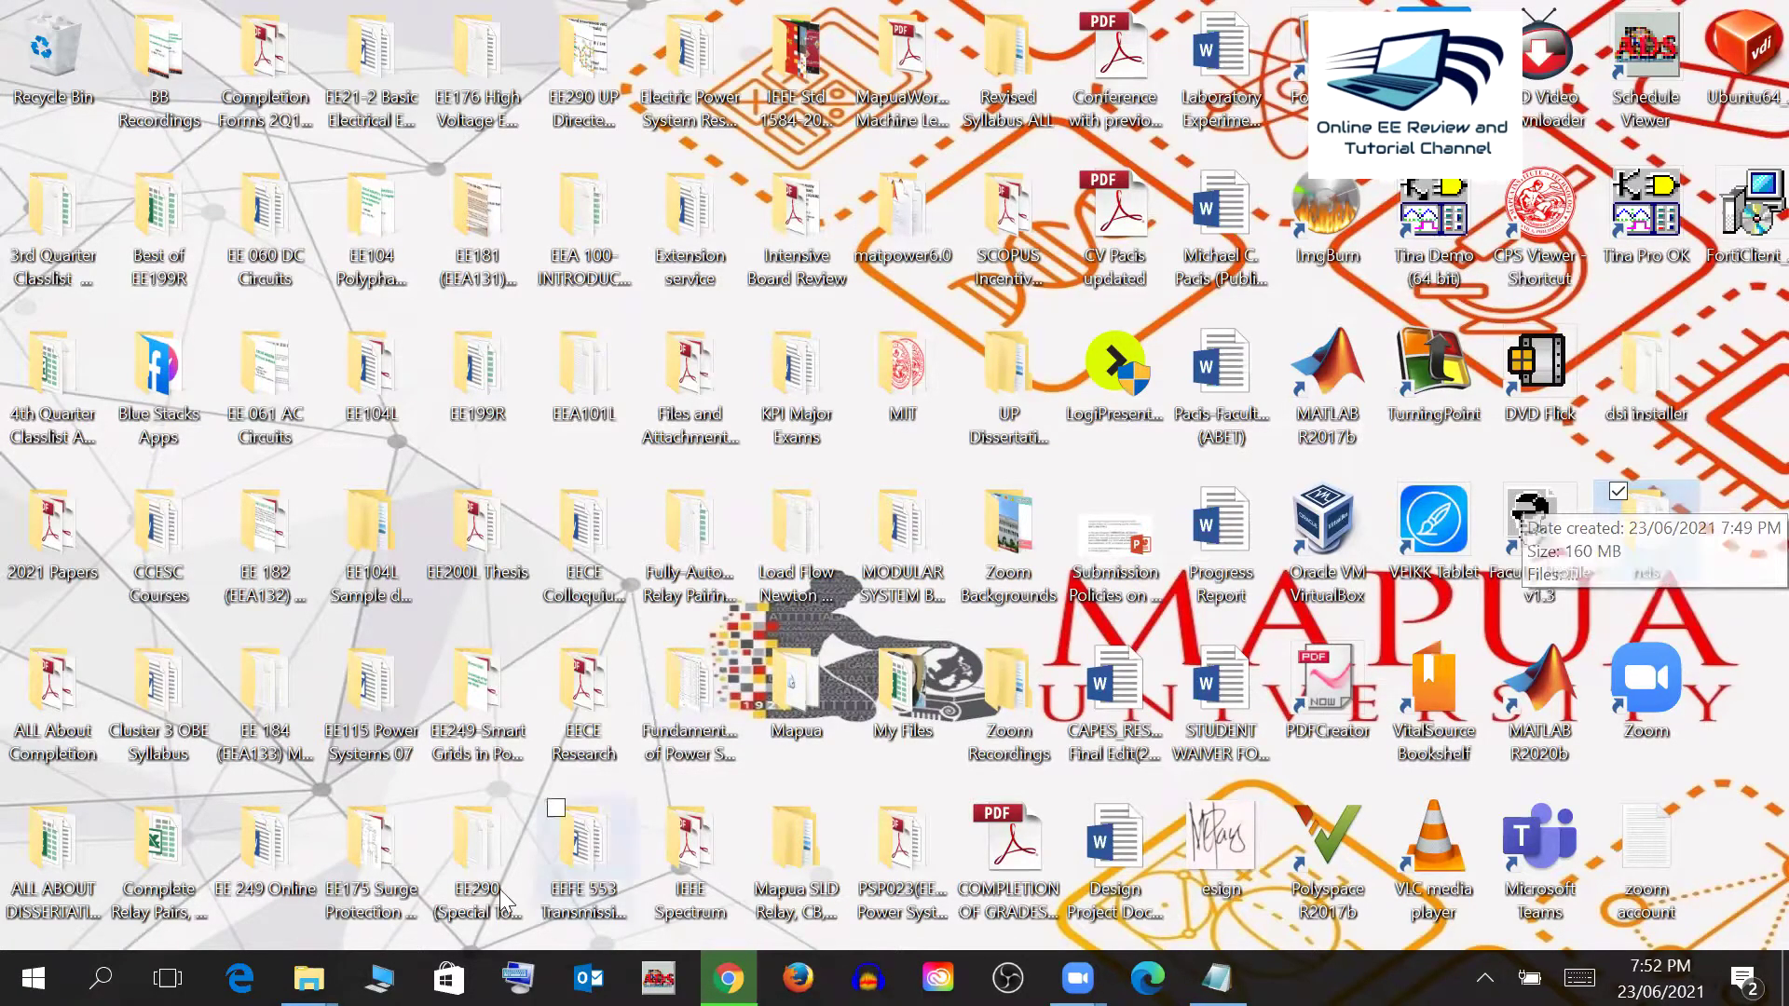
{"action": "mouse_move", "coordinate": [309, 978]}
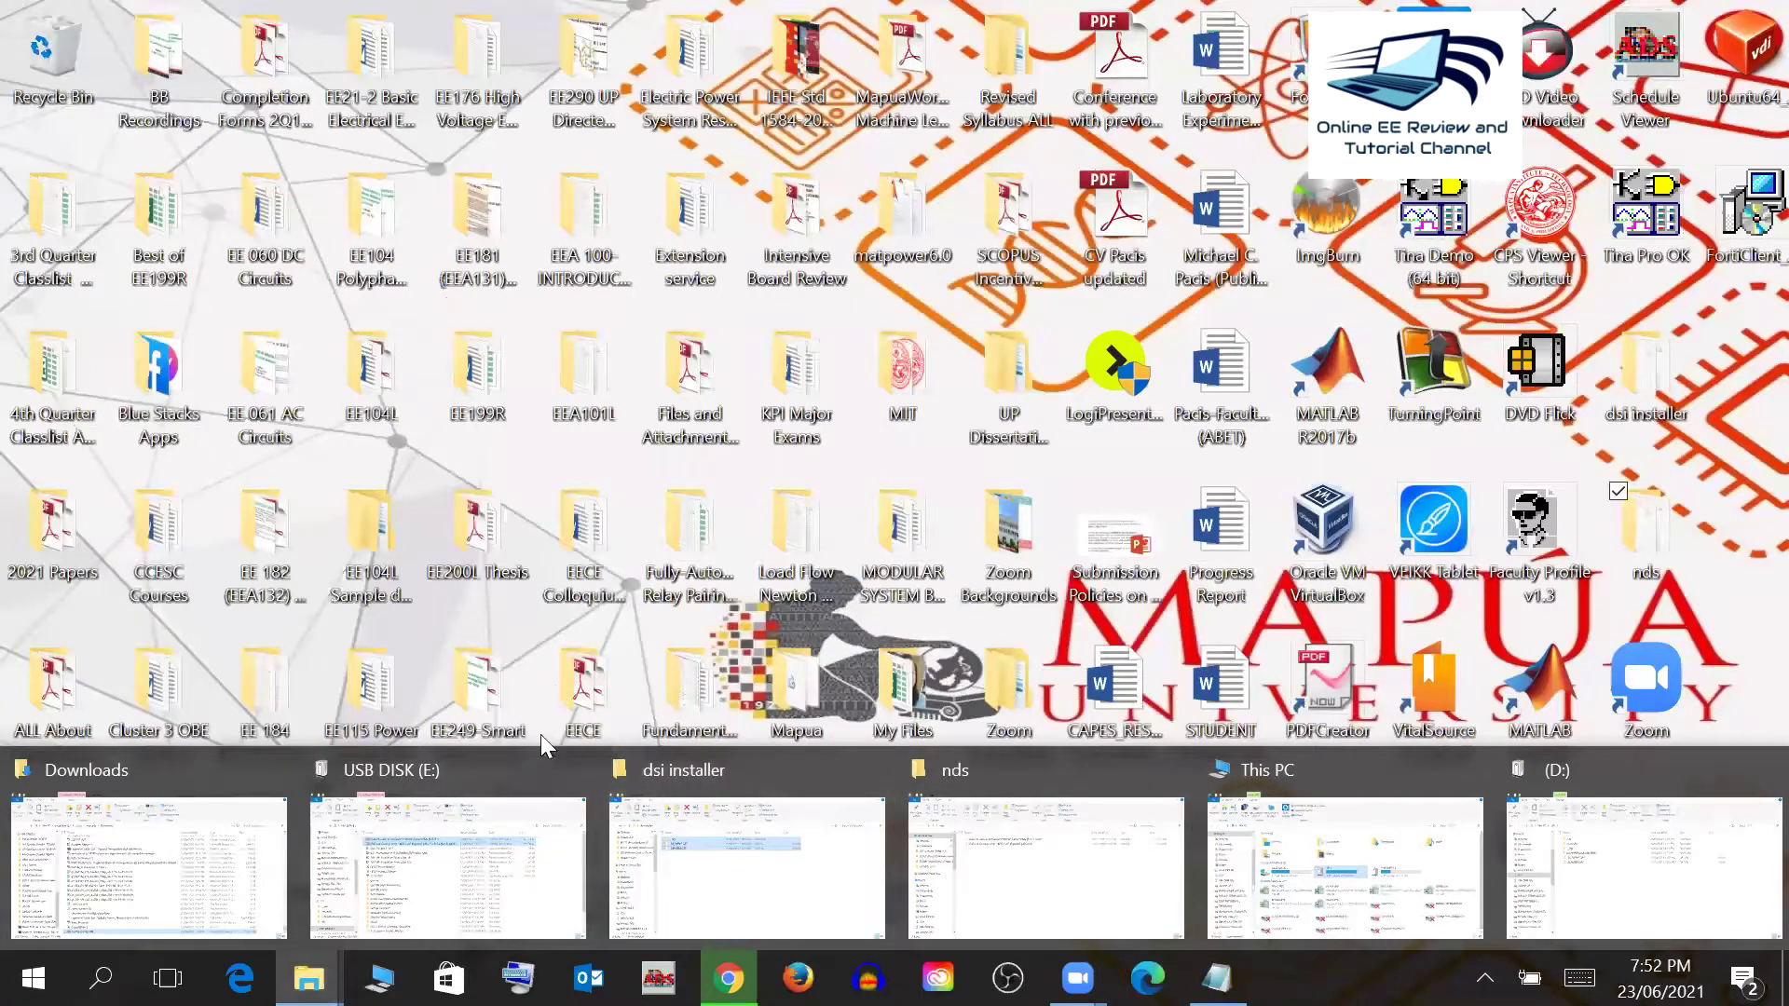
- Paste the three items onto D:, then browse D:\nds to the Mario vs. Donkey Kong game
{"action": "left_click", "coordinate": [1613, 908]}
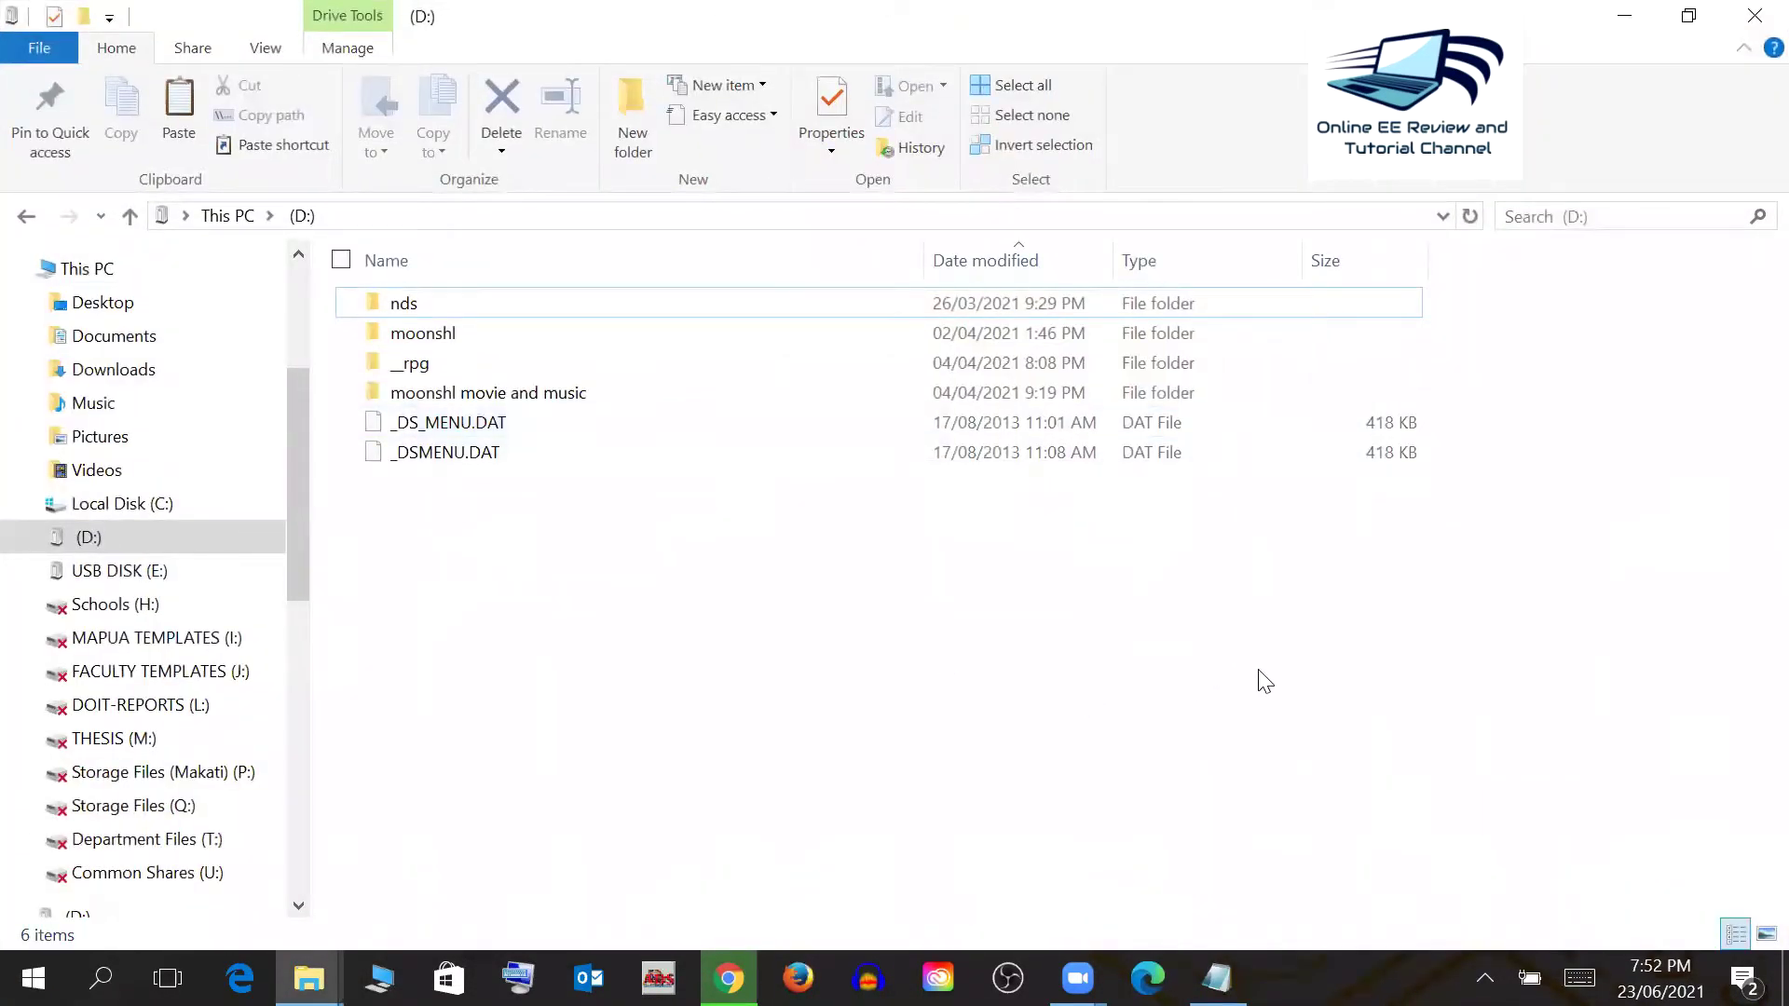
{"action": "key", "text": "ctrl+v"}
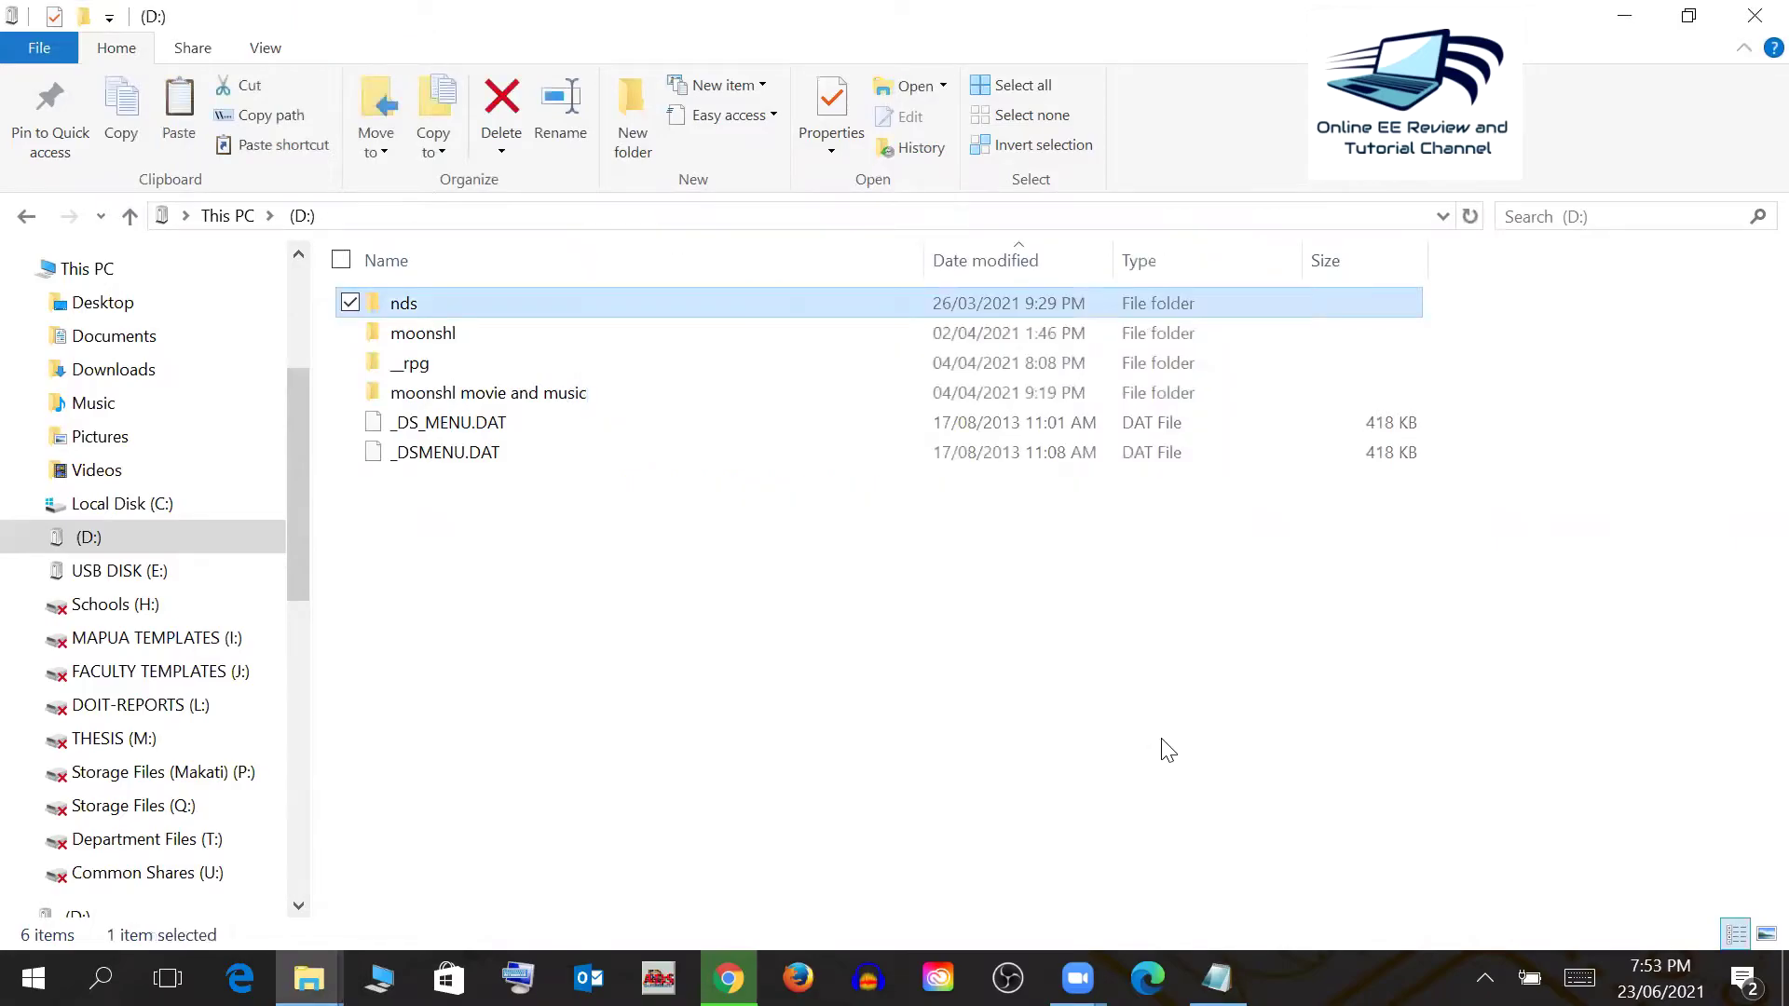
{"action": "double_click", "coordinate": [613, 303]}
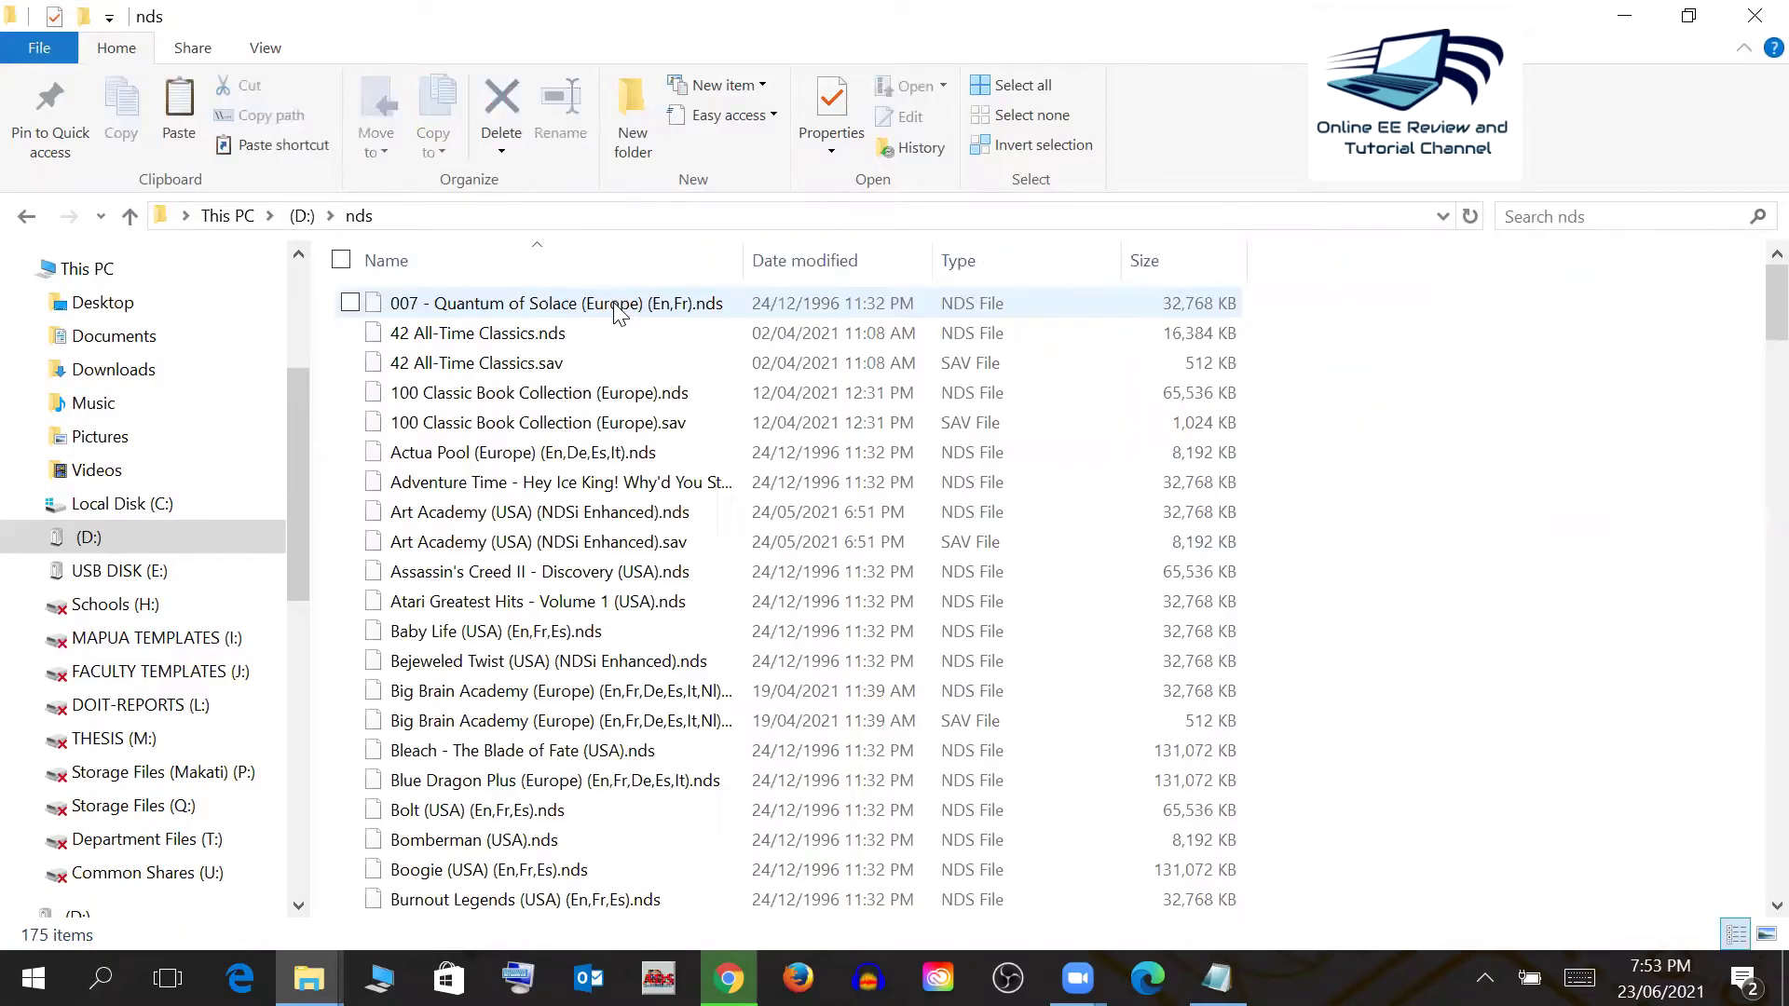
{"action": "left_click", "coordinate": [612, 734]}
{"action": "key", "text": "m"}
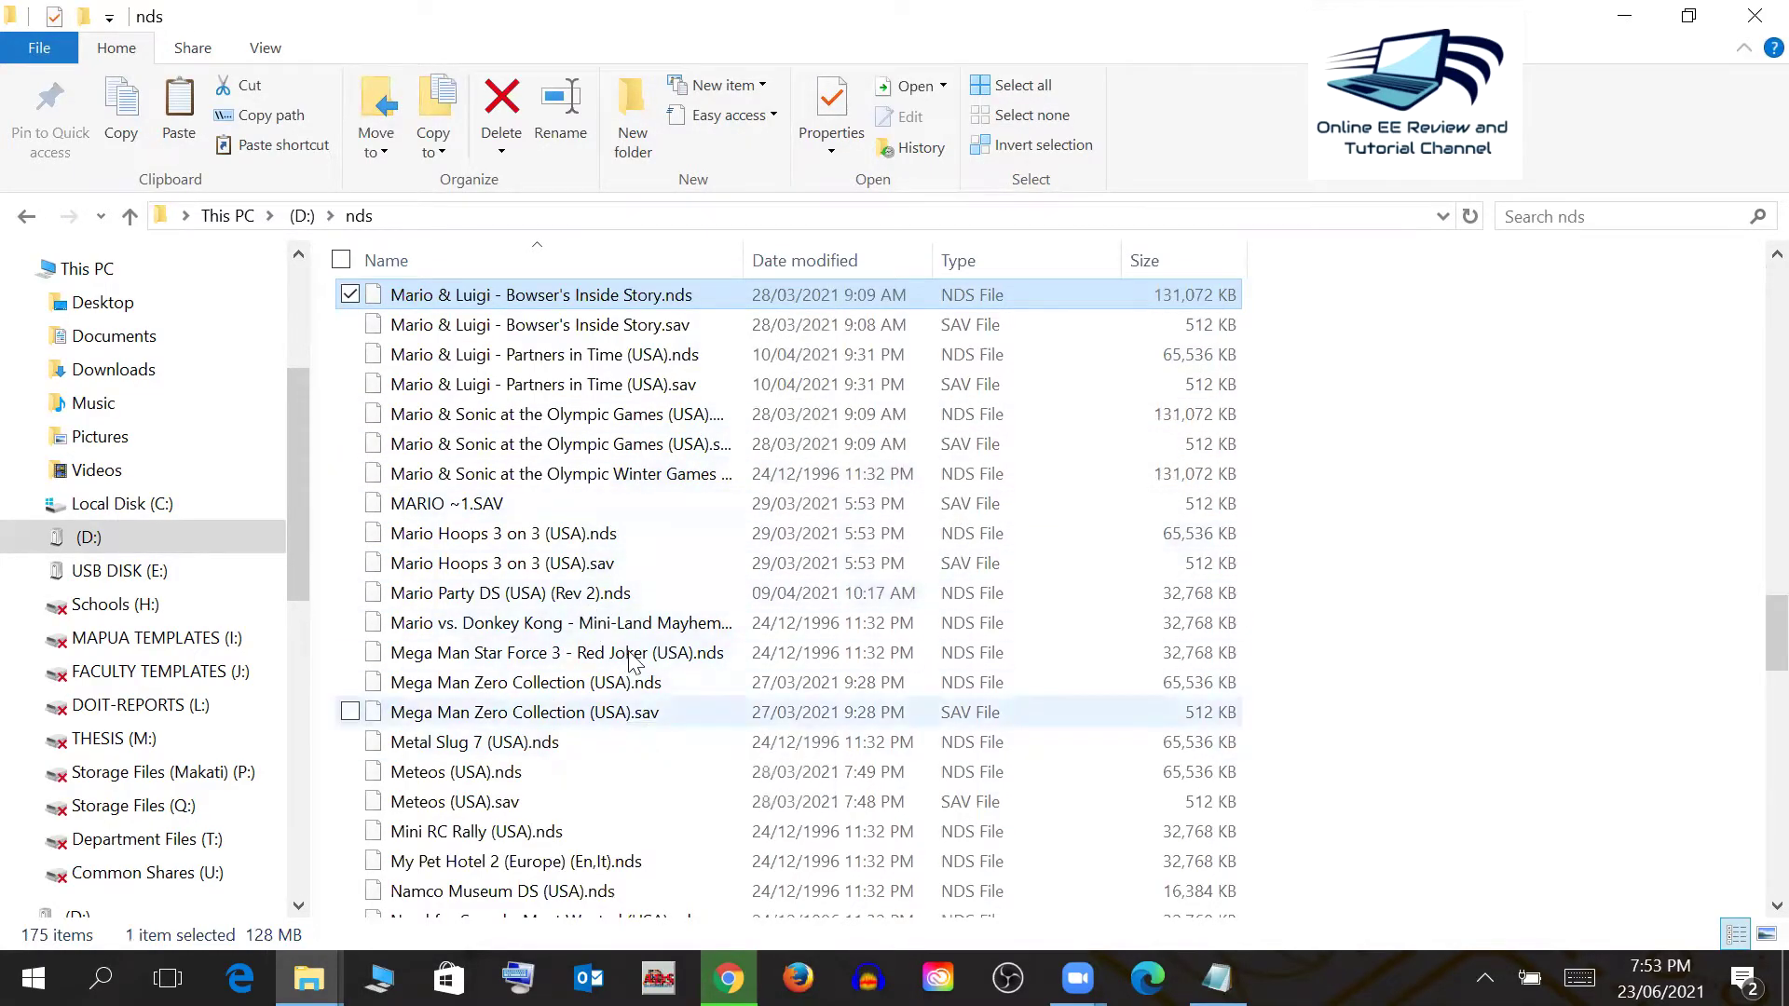
{"action": "left_click", "coordinate": [626, 623]}
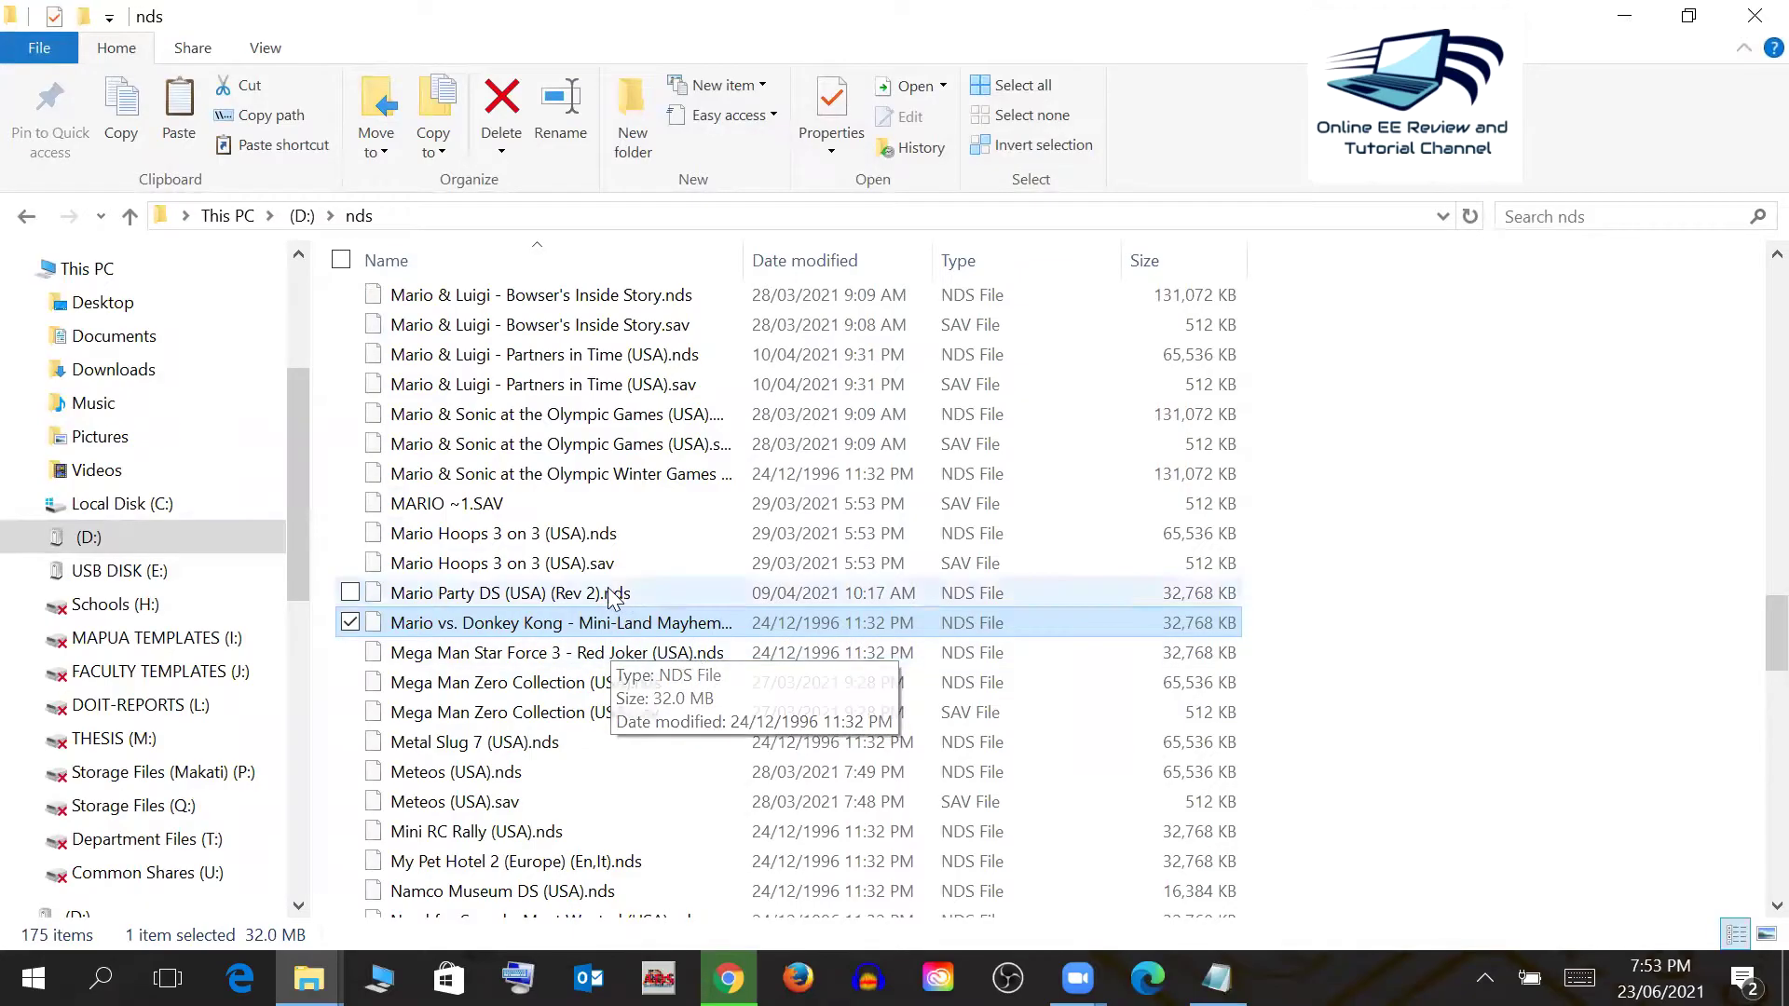
{"action": "left_click", "coordinate": [1752, 17]}
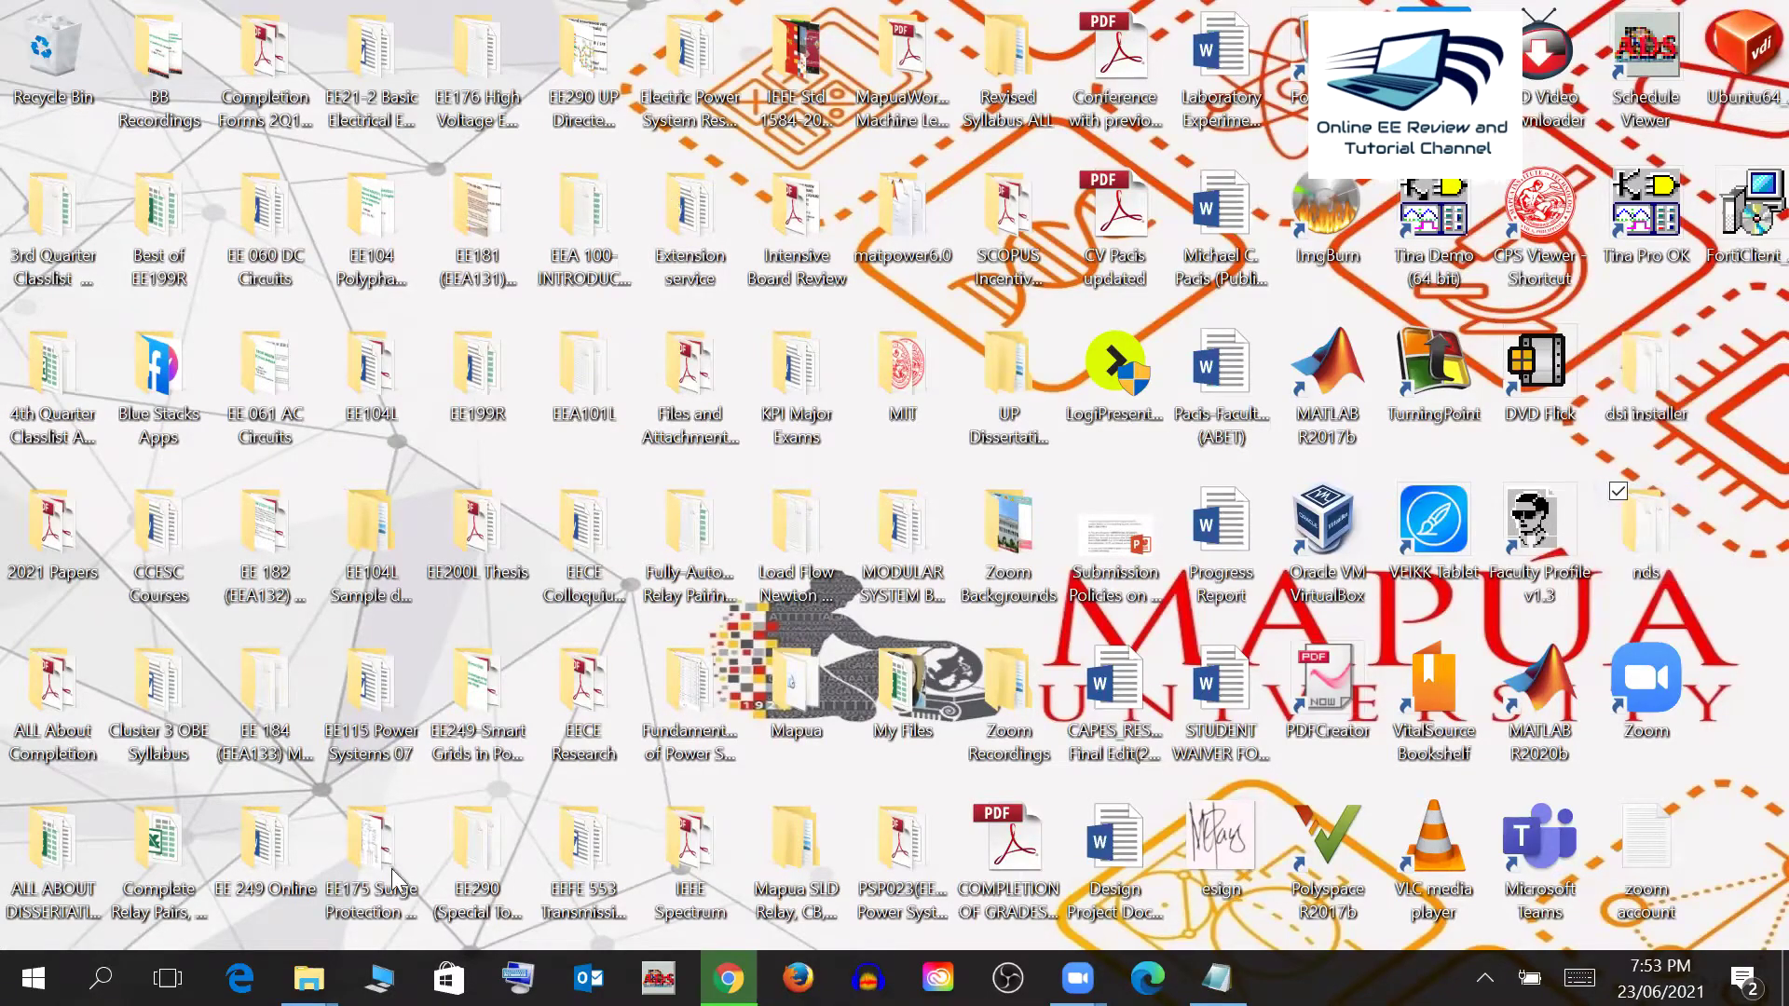
- Open a new This PC window and the (D:) card, now 3.39 GB free of 14.8 GB
{"action": "mouse_move", "coordinate": [309, 977]}
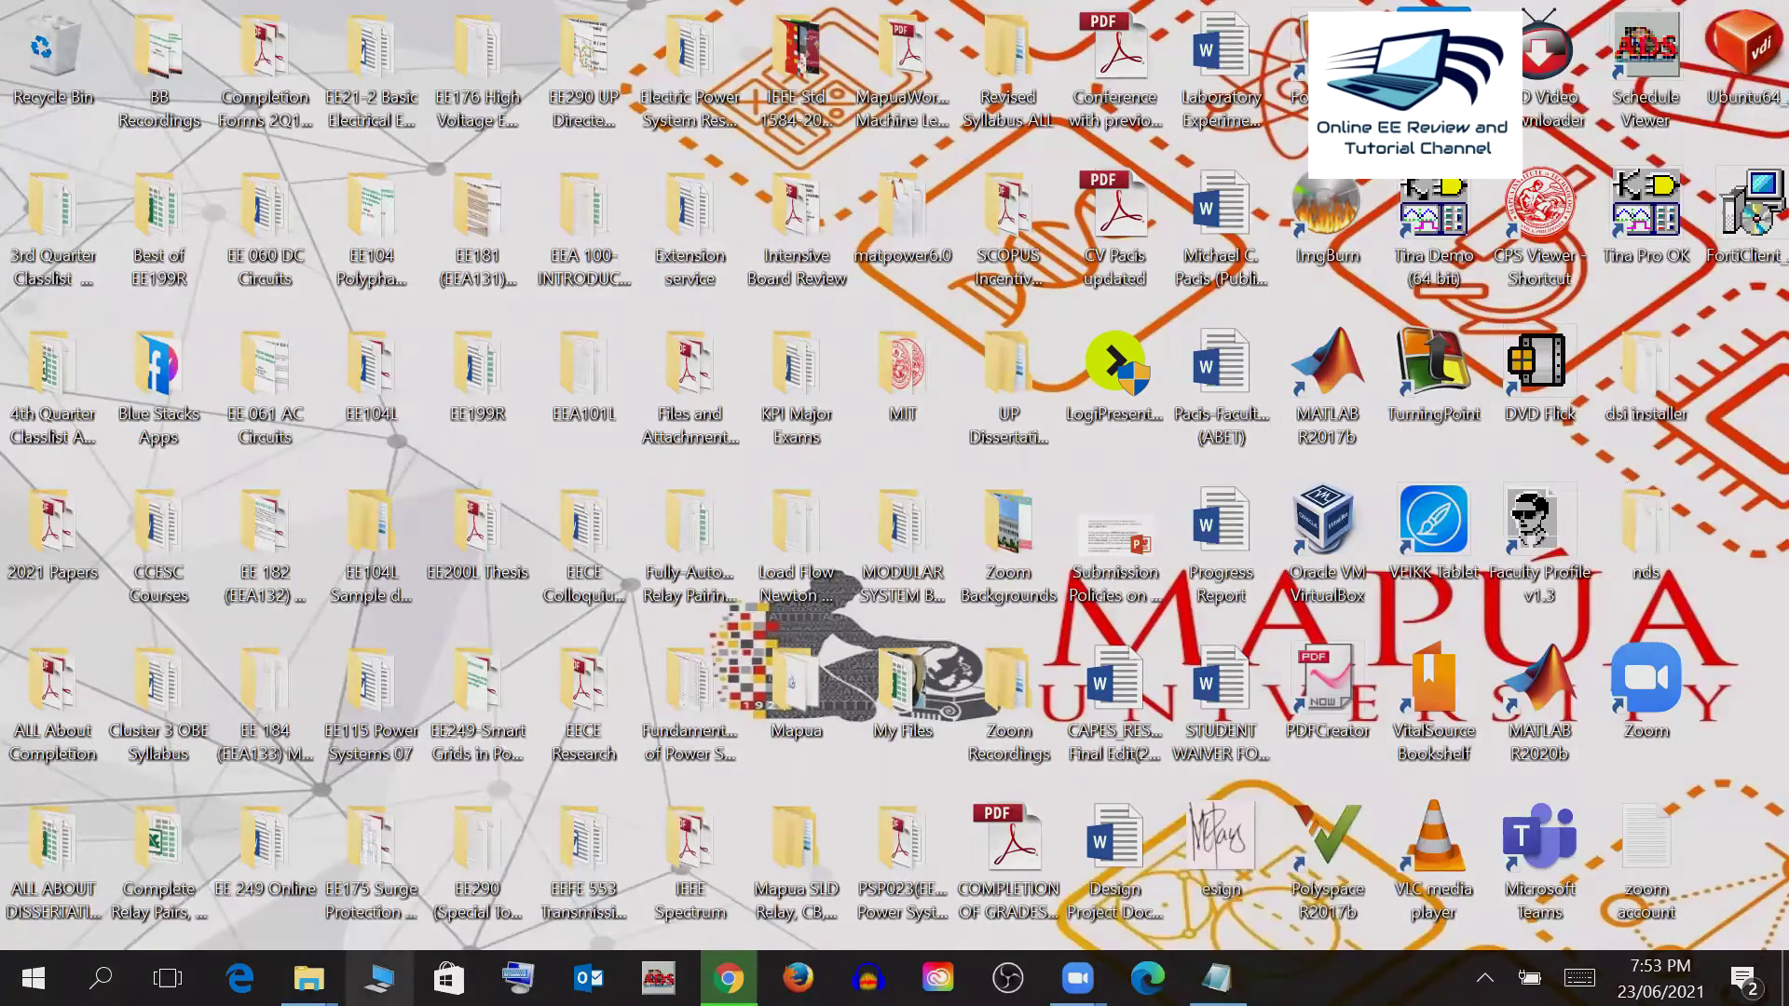
{"action": "key", "text": "super+e"}
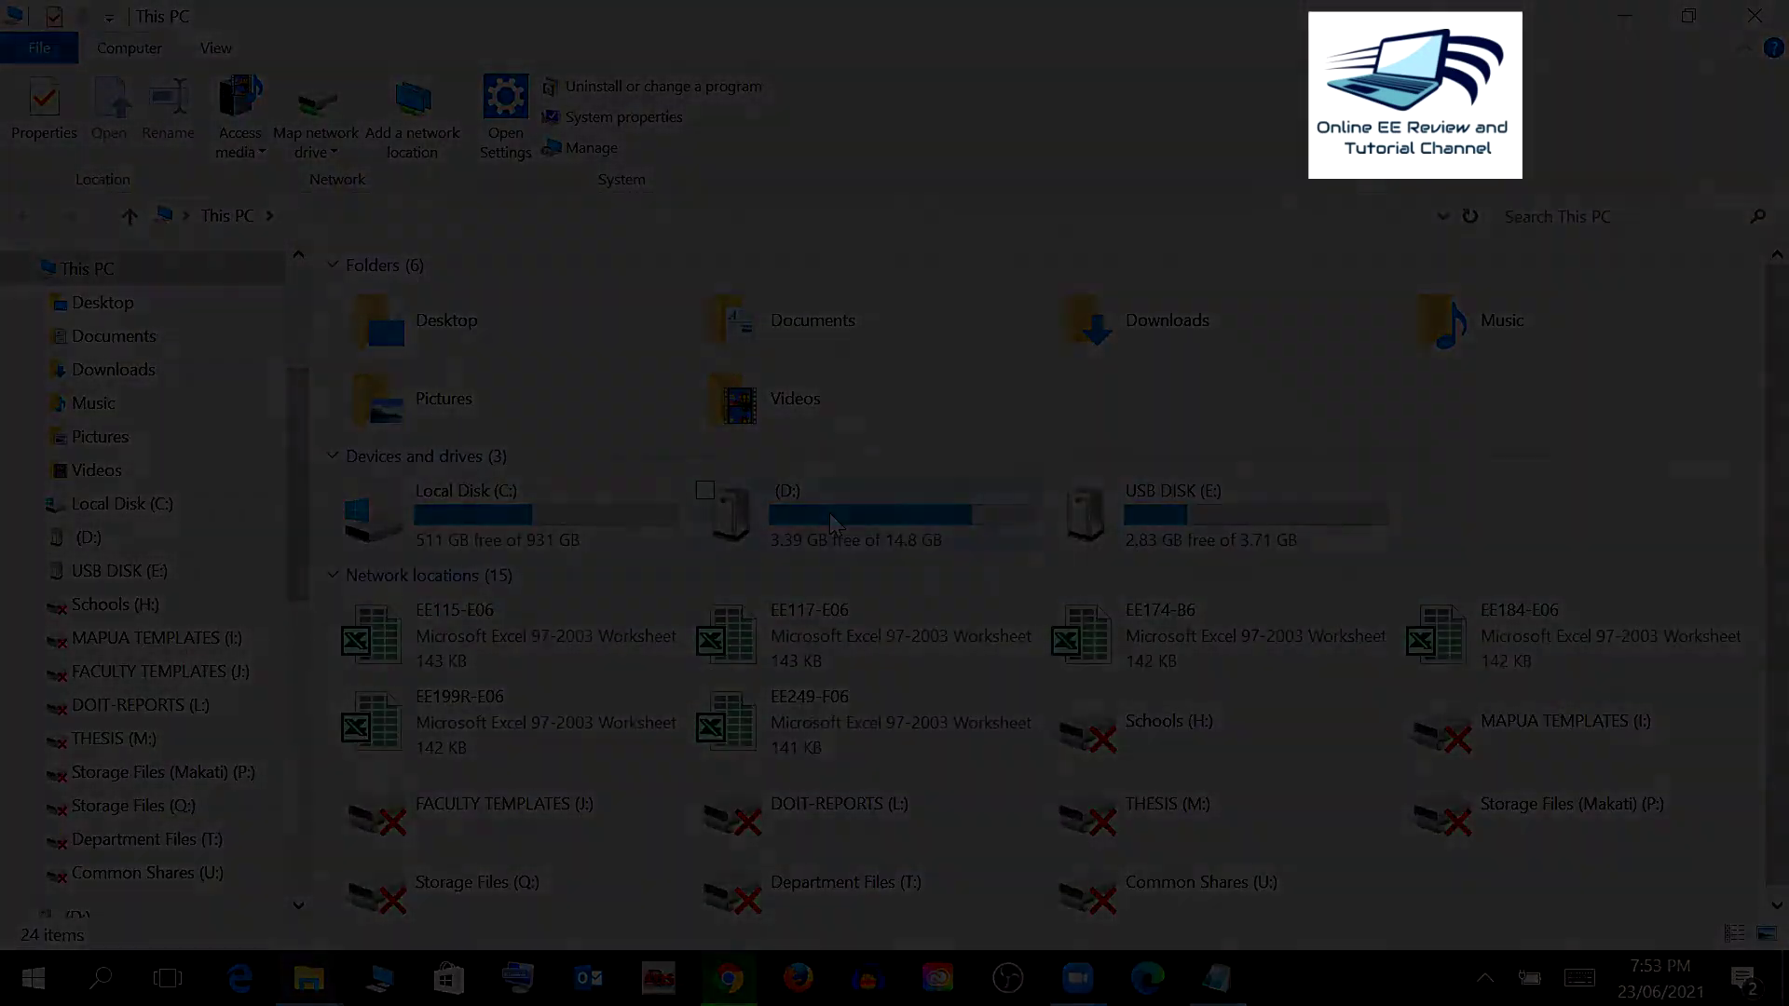
{"action": "double_click", "coordinate": [834, 524]}
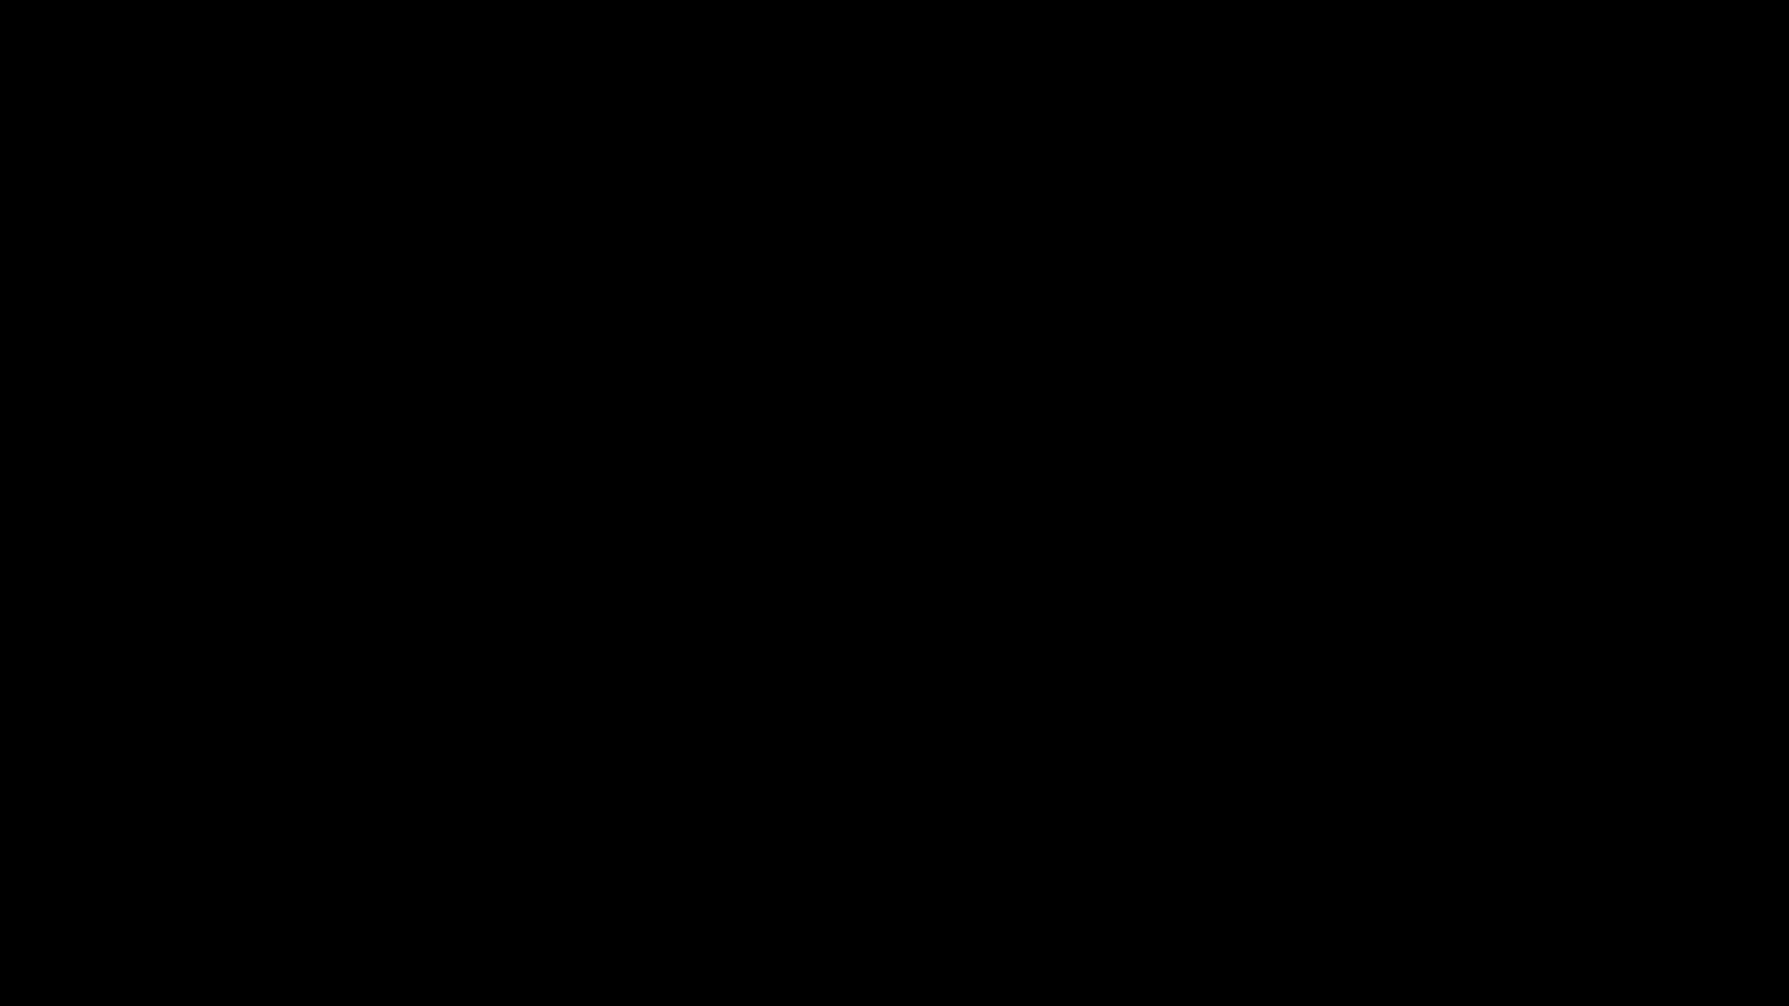